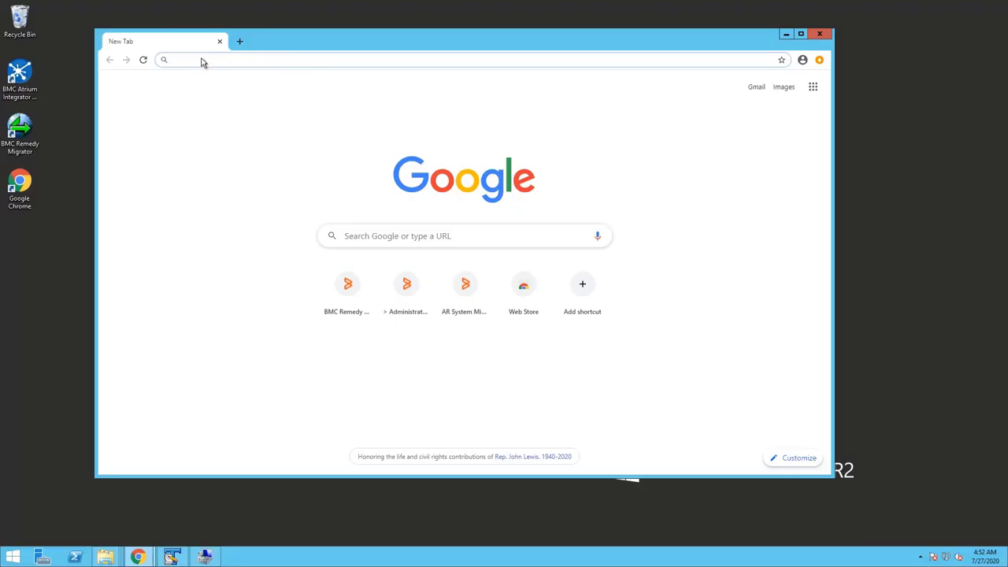
Step: Load the BMC Communities email-engine throughput article and scroll down to its attachments
{"action": "type", "text": "https://communities.bmc.com/docs/DOC-125903"}
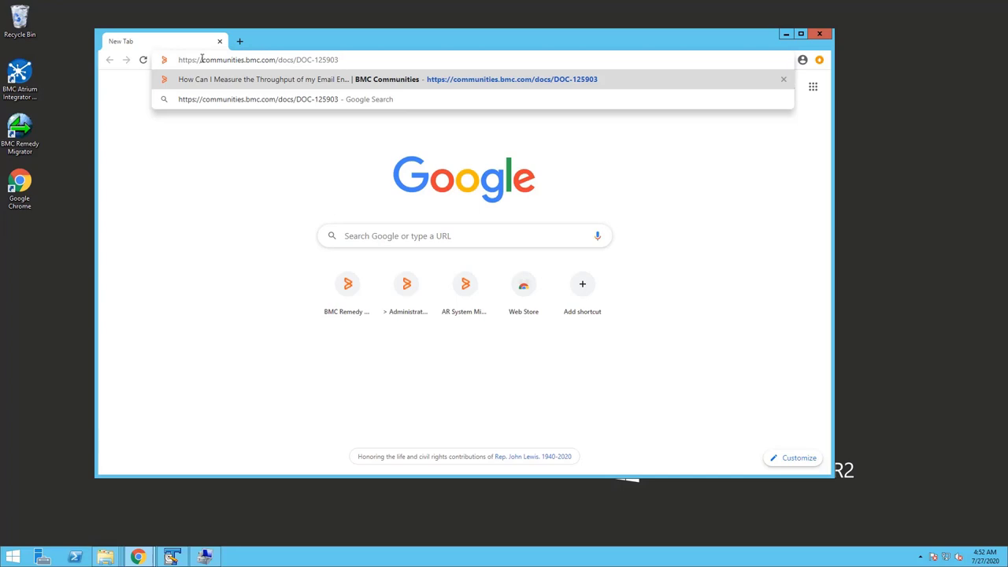
{"action": "key", "text": "Return"}
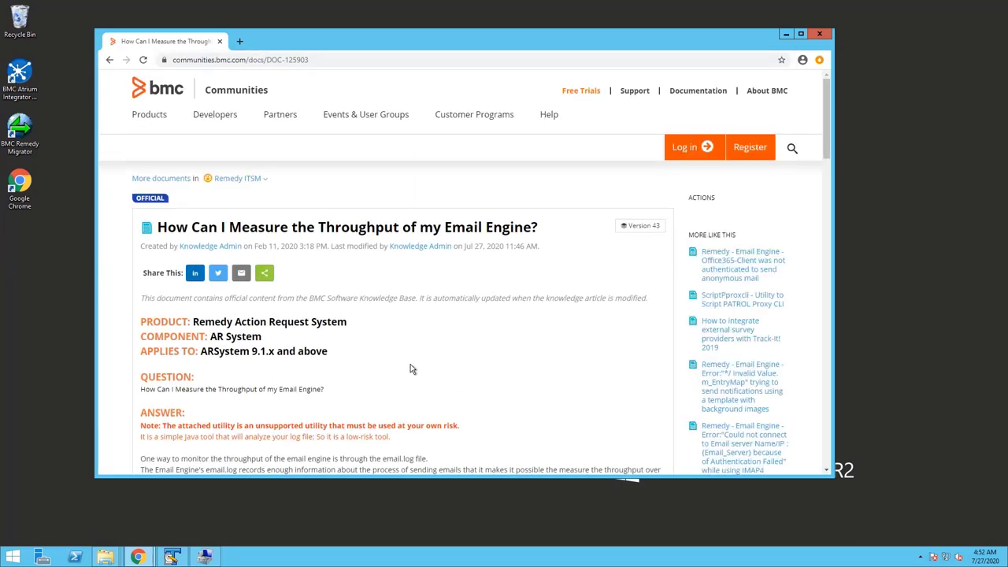
{"action": "left_click_drag", "start_coordinate": [827, 157], "coordinate": [826, 408]}
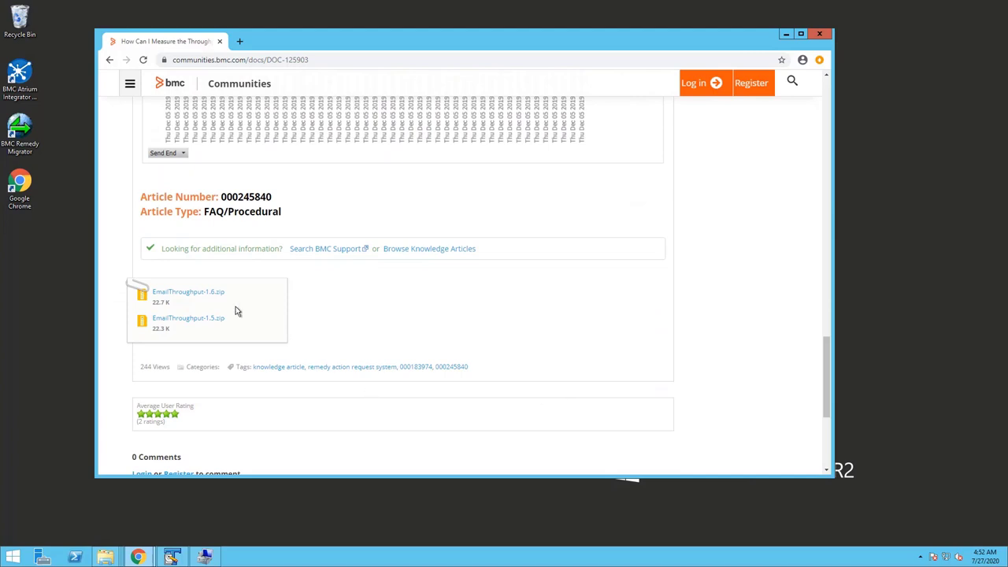
Step: Download EmailThroughput-1.6.zip and open the archive to its extraction options
{"action": "left_click", "coordinate": [172, 297]}
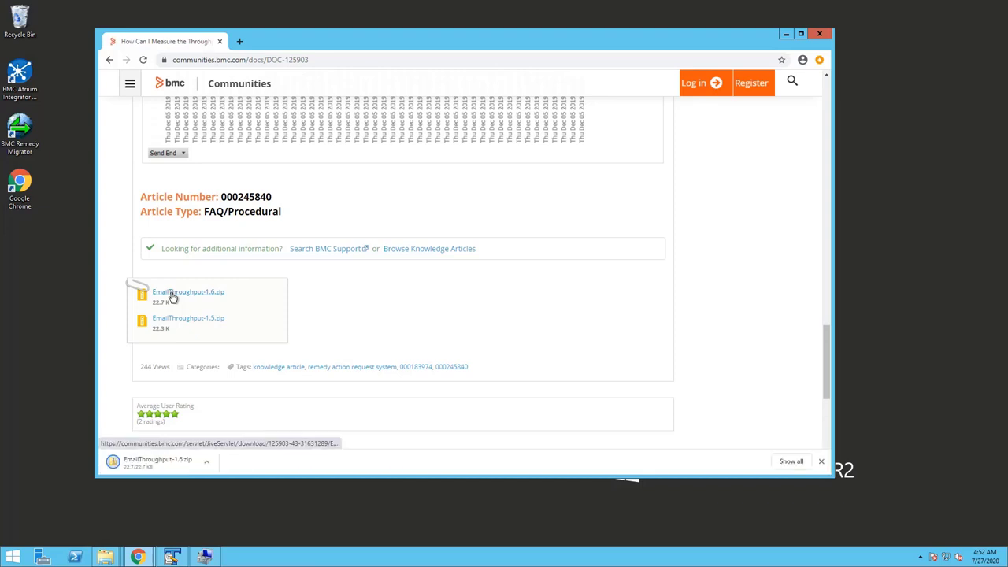
{"action": "left_click", "coordinate": [161, 464]}
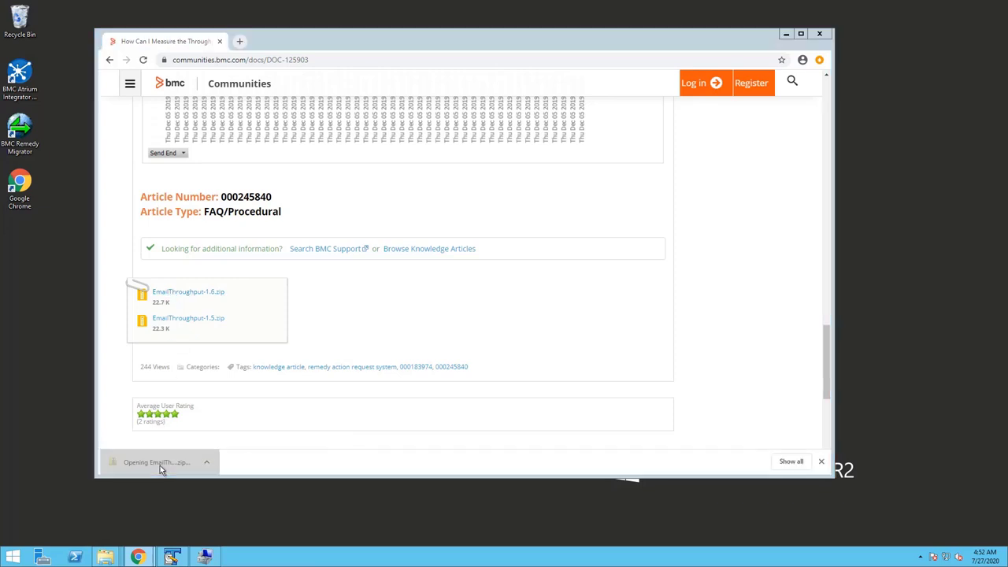
{"action": "left_click", "coordinate": [532, 179]}
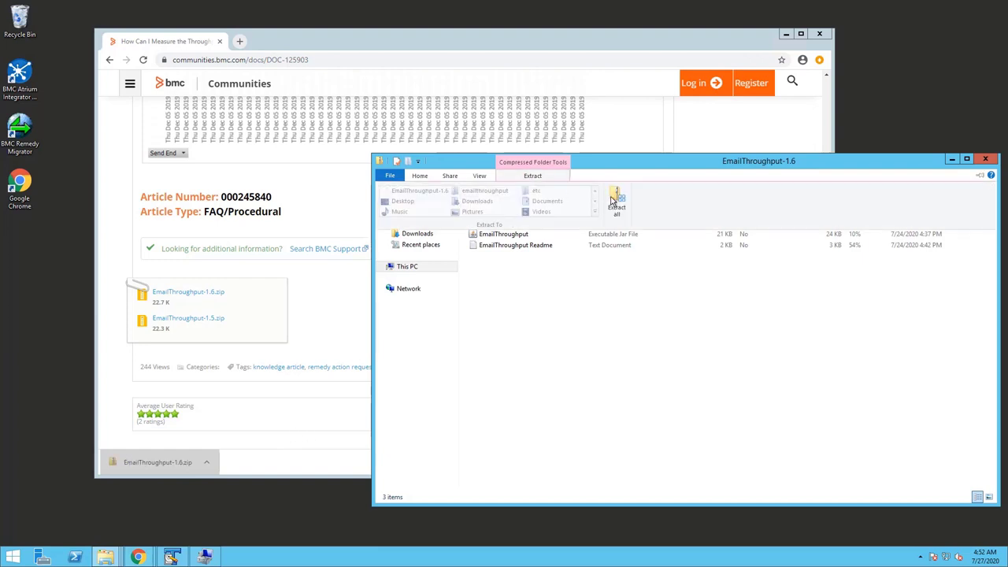
Step: Extract all files to C:\EmailThroughput, removing the Downloads path and version suffix from the destination
{"action": "left_click", "coordinate": [616, 199]}
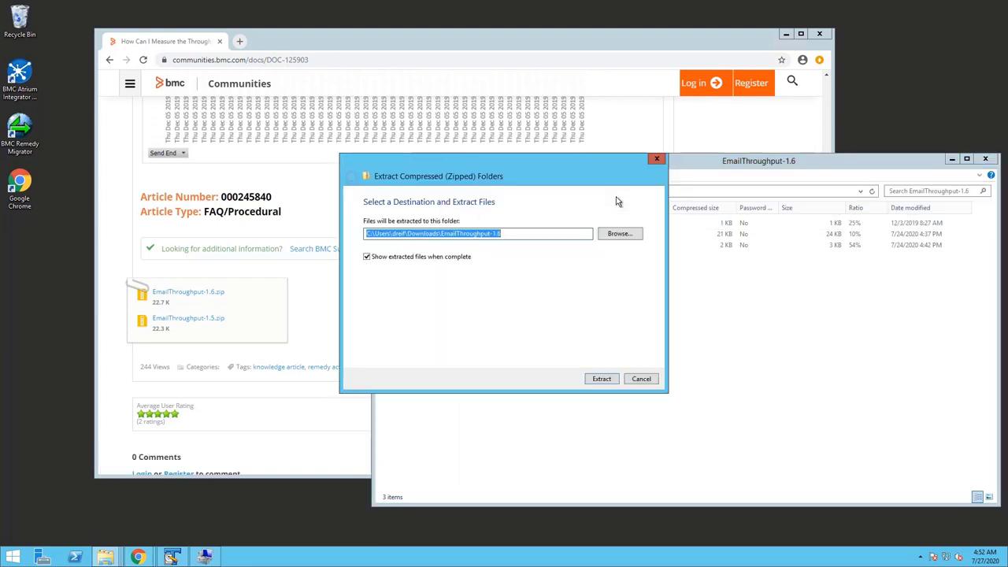
{"action": "left_click", "coordinate": [398, 235]}
{"action": "left_click_drag", "start_coordinate": [375, 233], "coordinate": [438, 235]}
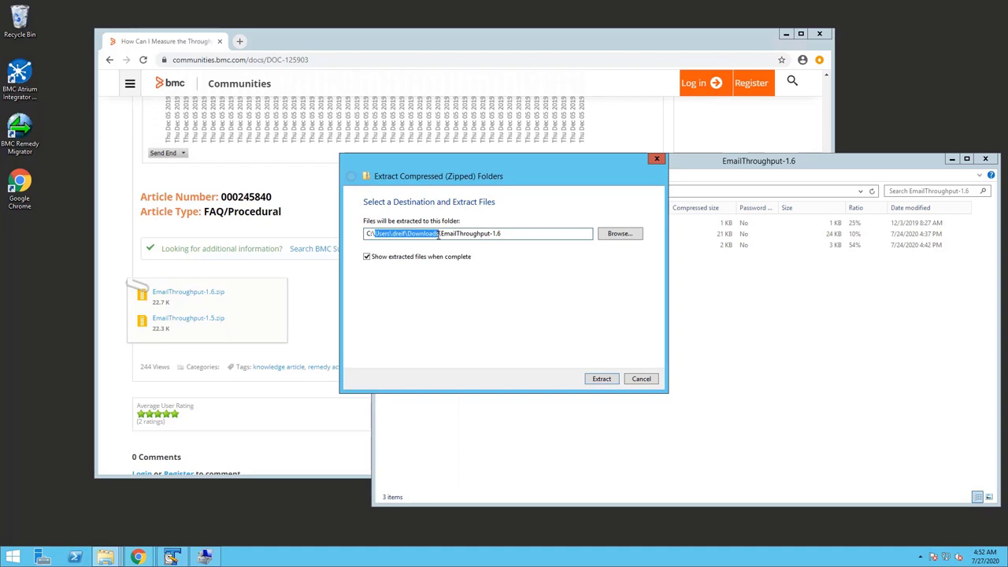
{"action": "key", "text": "BackSpace"}
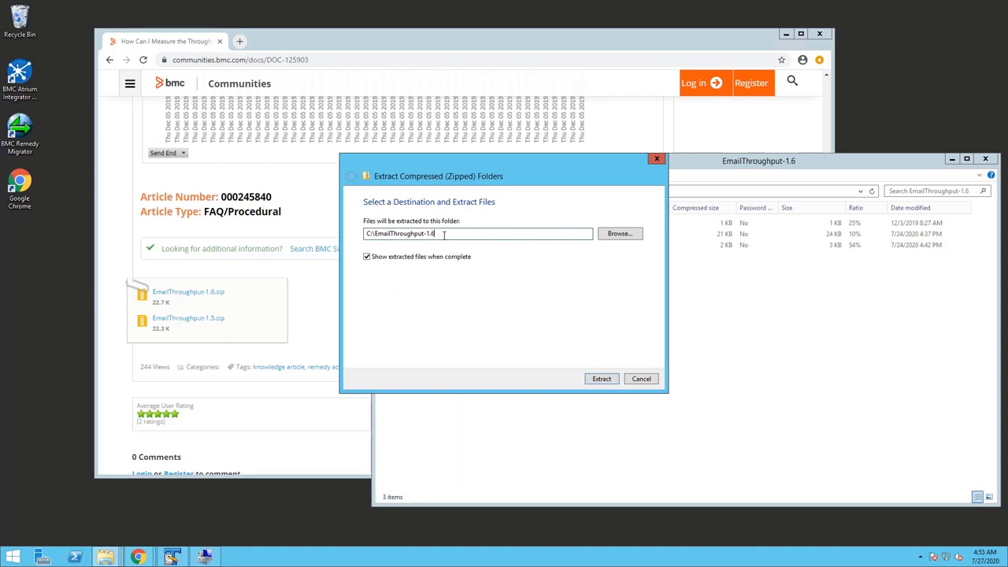
{"action": "key", "text": "BackSpace"}
{"action": "key", "text": "BackSpace"}
{"action": "key", "text": "BackSpace"}
{"action": "key", "text": "BackSpace"}
{"action": "left_click", "coordinate": [606, 380]}
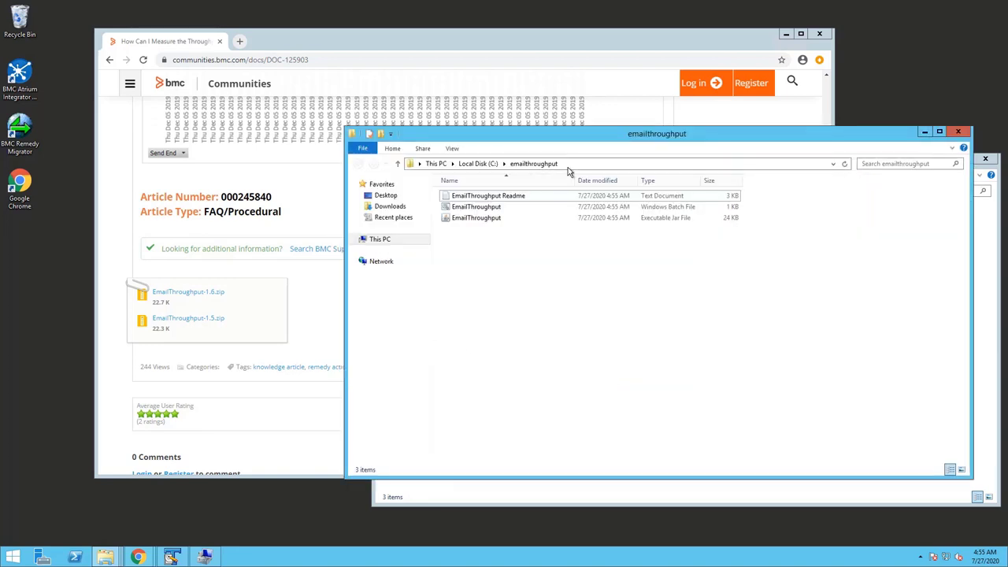
Step: Drop email.log from the AREmail Logs folder onto EmailThroughput.bat and allow the unsigned batch file to run
{"action": "left_click_drag", "start_coordinate": [556, 136], "coordinate": [317, 62]}
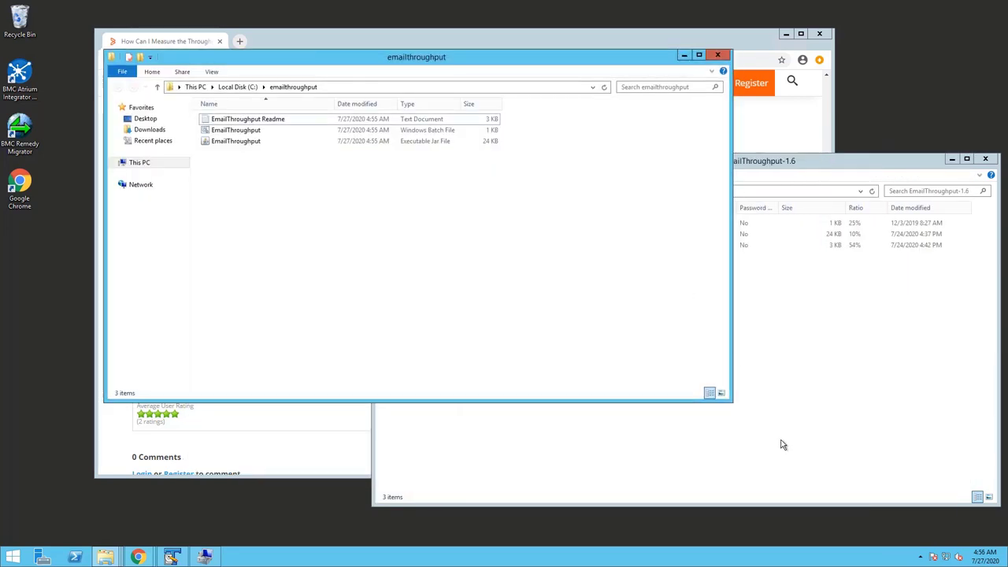
{"action": "left_click", "coordinate": [855, 161]}
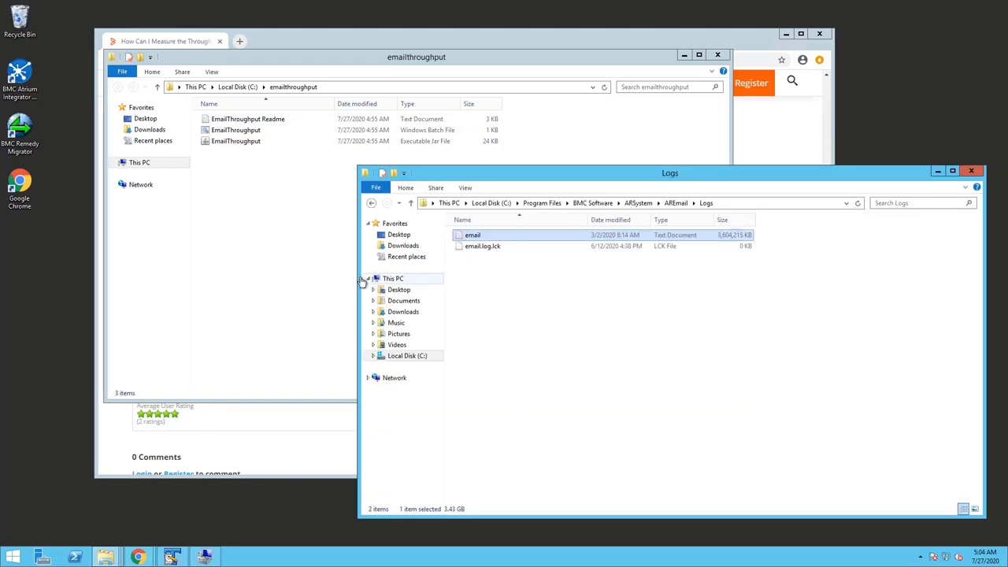
{"action": "left_click_drag", "start_coordinate": [463, 236], "coordinate": [226, 134]}
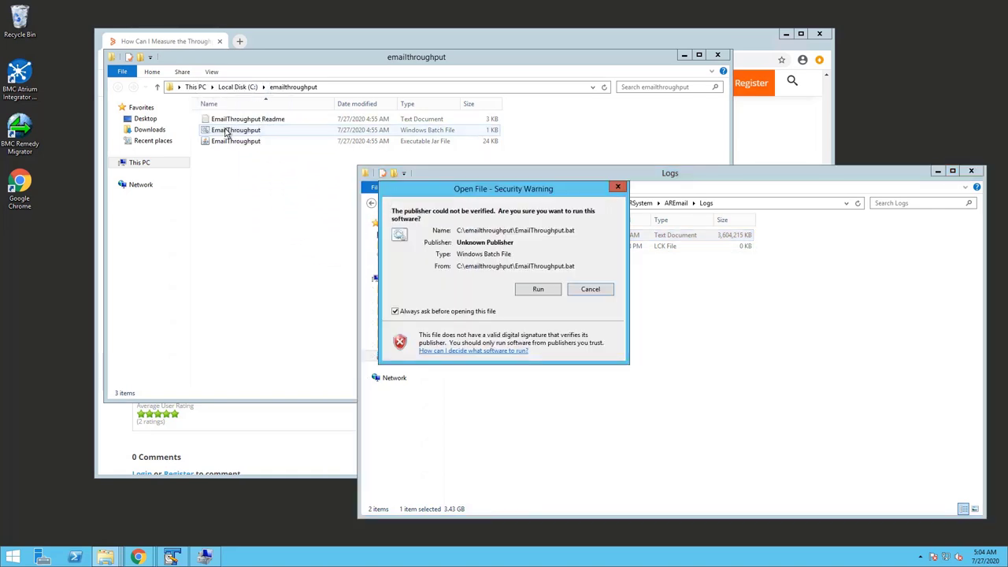
{"action": "left_click", "coordinate": [538, 289]}
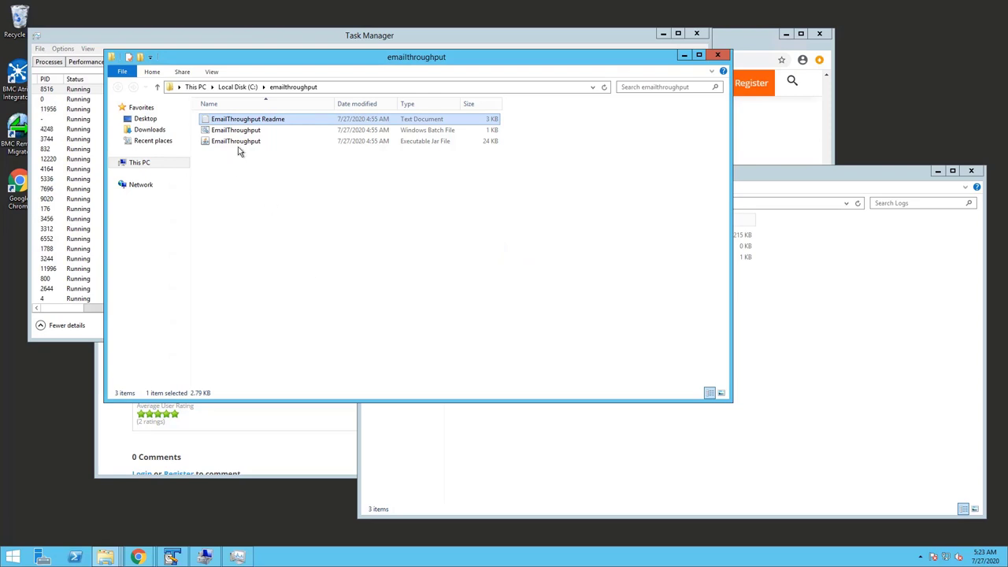
Step: Read the EmailThroughput Readme, then bring up the context menu for email.log.ThroughputAnalysis
{"action": "double_click", "coordinate": [238, 120]}
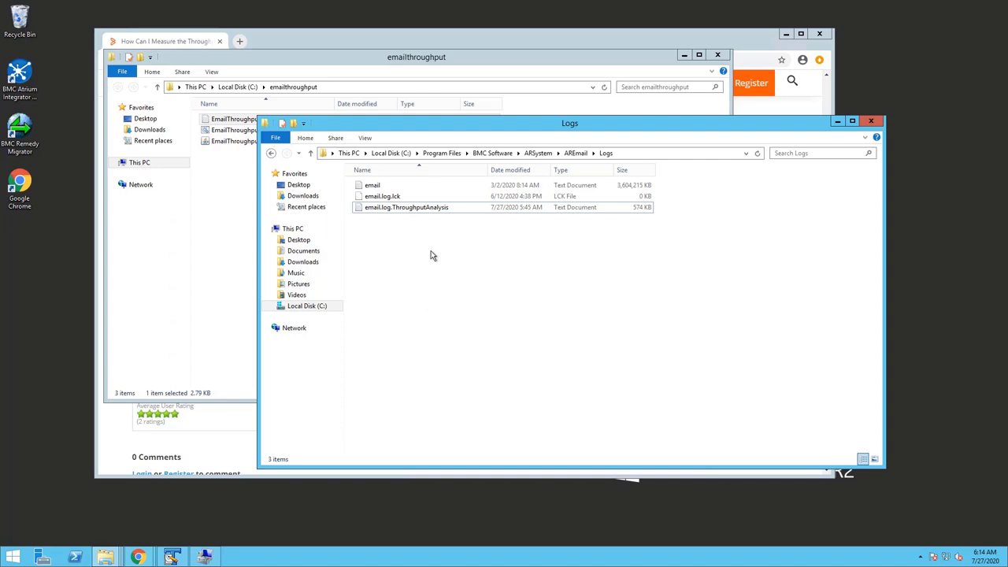
{"action": "right_click", "coordinate": [395, 208]}
Step: Send email.log.ThroughputAnalysis to TextPad 8 and maximize the TextPad window
{"action": "mouse_move", "coordinate": [448, 306]}
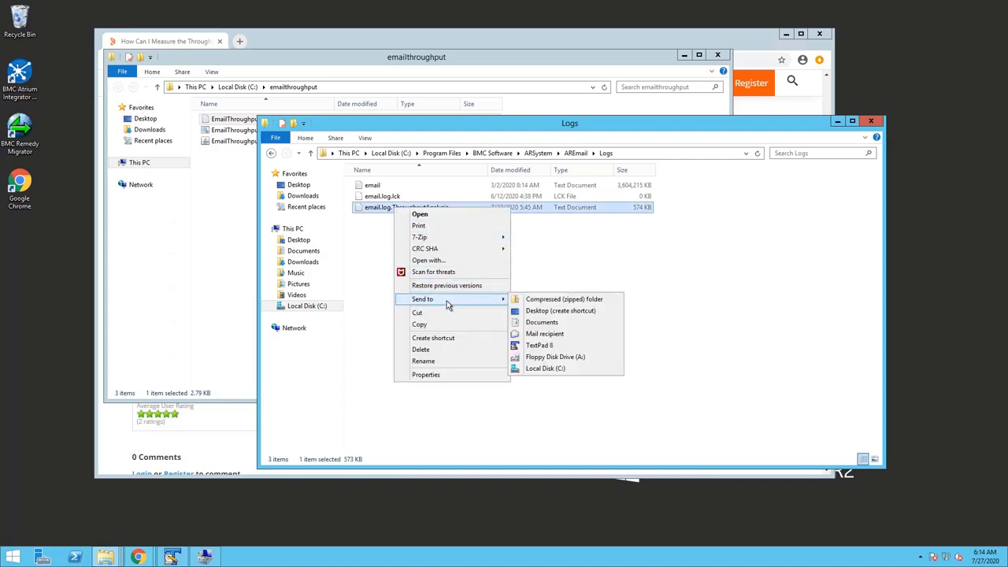
{"action": "left_click", "coordinate": [552, 347]}
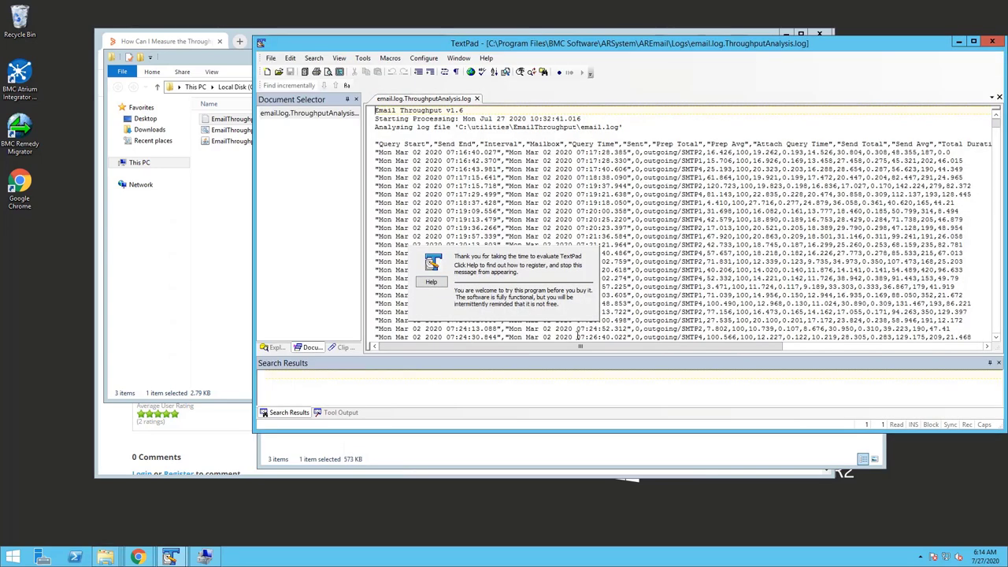
{"action": "double_click", "coordinate": [336, 41]}
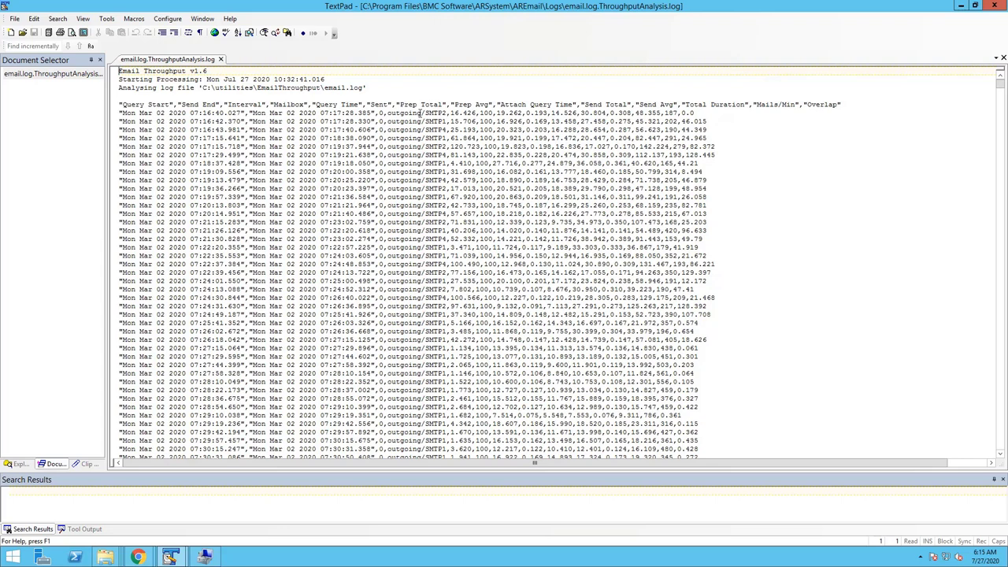
Step: Highlight the SMTP2 mailbox, the Query Time heading and the Sent heading in the log
{"action": "left_click_drag", "start_coordinate": [425, 112], "coordinate": [446, 113]}
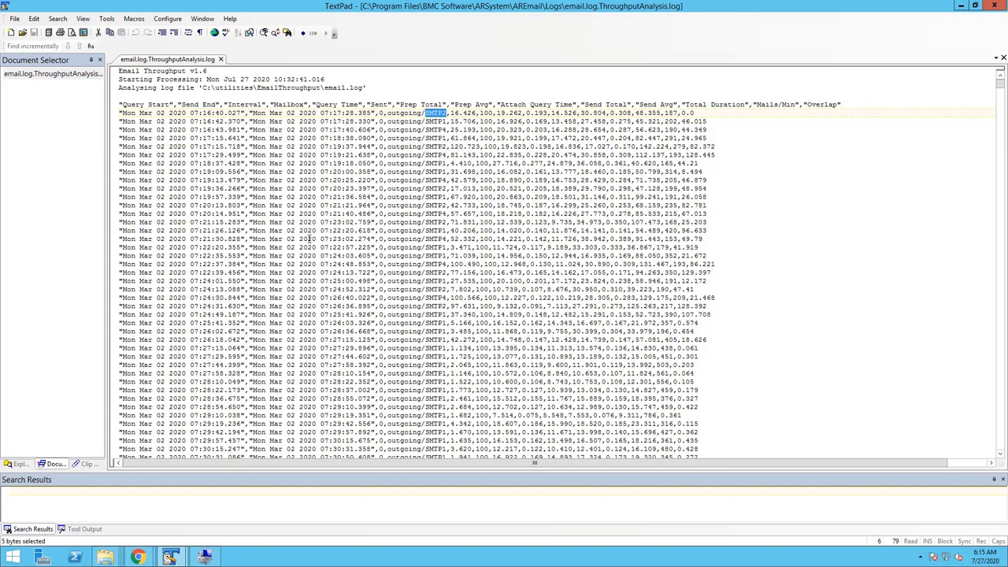
{"action": "left_click_drag", "start_coordinate": [316, 104], "coordinate": [362, 105]}
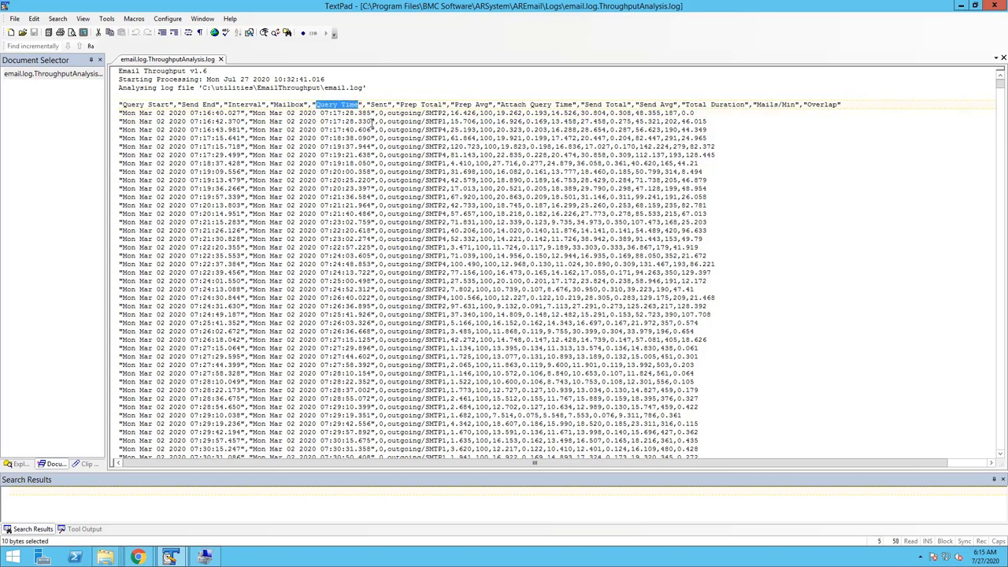
{"action": "left_click_drag", "start_coordinate": [370, 104], "coordinate": [390, 104]}
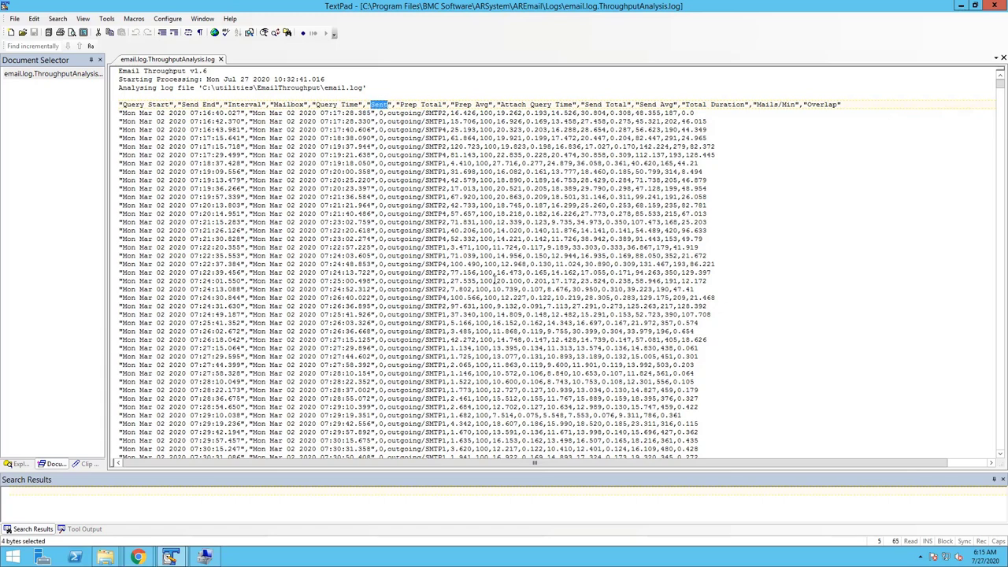
Step: Scroll to the end of the log and highlight the 412587 Emails Sent total
{"action": "scroll", "coordinate": [489, 272], "scroll_direction": "down", "scroll_amount": 9}
{"action": "scroll", "coordinate": [282, 266], "scroll_direction": "down", "scroll_amount": 3}
{"action": "scroll", "coordinate": [281, 266], "scroll_direction": "down", "scroll_amount": 20}
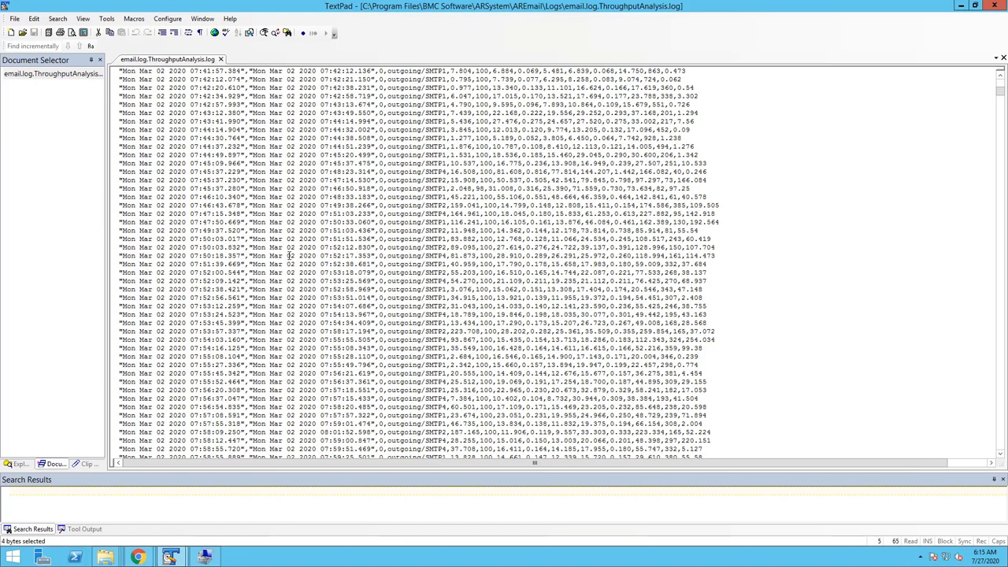
{"action": "scroll", "coordinate": [293, 258], "scroll_direction": "down", "scroll_amount": 20}
{"action": "scroll", "coordinate": [314, 275], "scroll_direction": "down", "scroll_amount": 20}
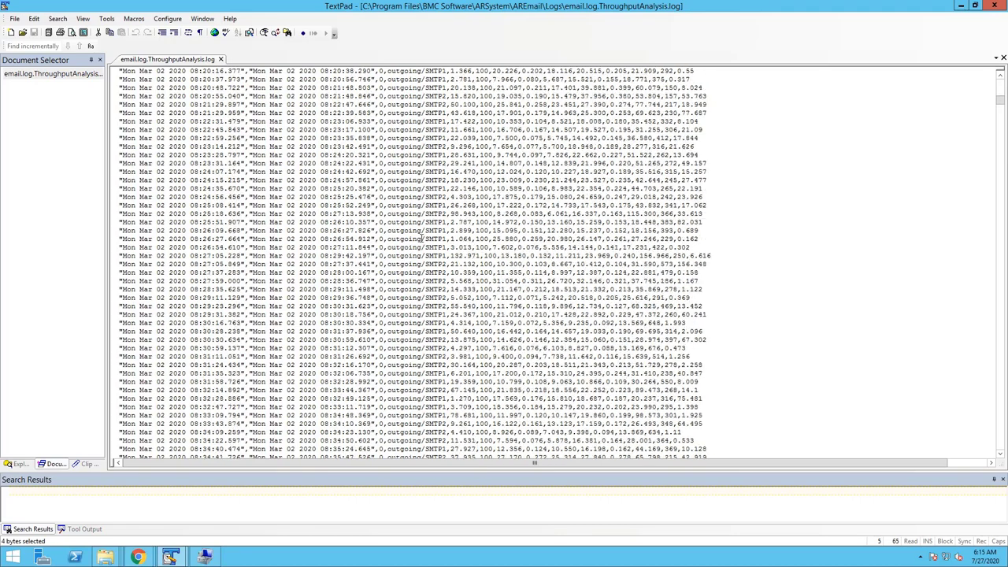
{"action": "scroll", "coordinate": [1000, 118], "scroll_direction": "down", "scroll_amount": 5}
{"action": "scroll", "coordinate": [187, 238], "scroll_direction": "down", "scroll_amount": 15}
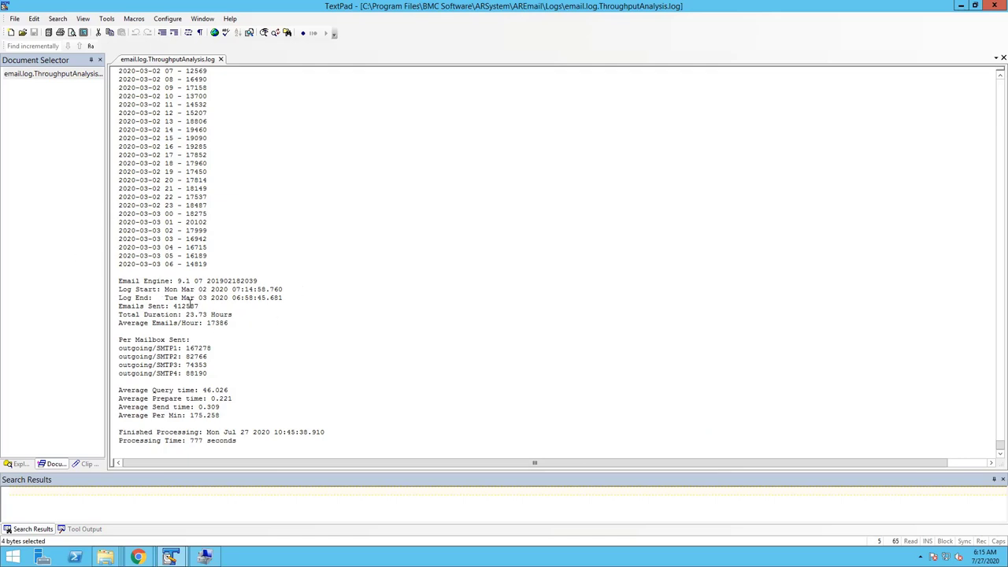
{"action": "left_click_drag", "start_coordinate": [173, 306], "coordinate": [186, 305]}
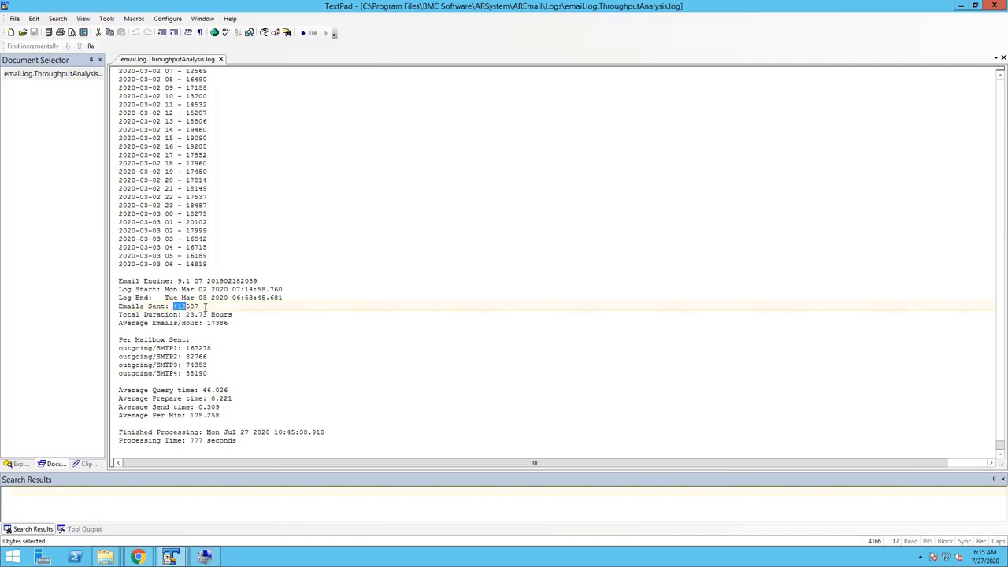
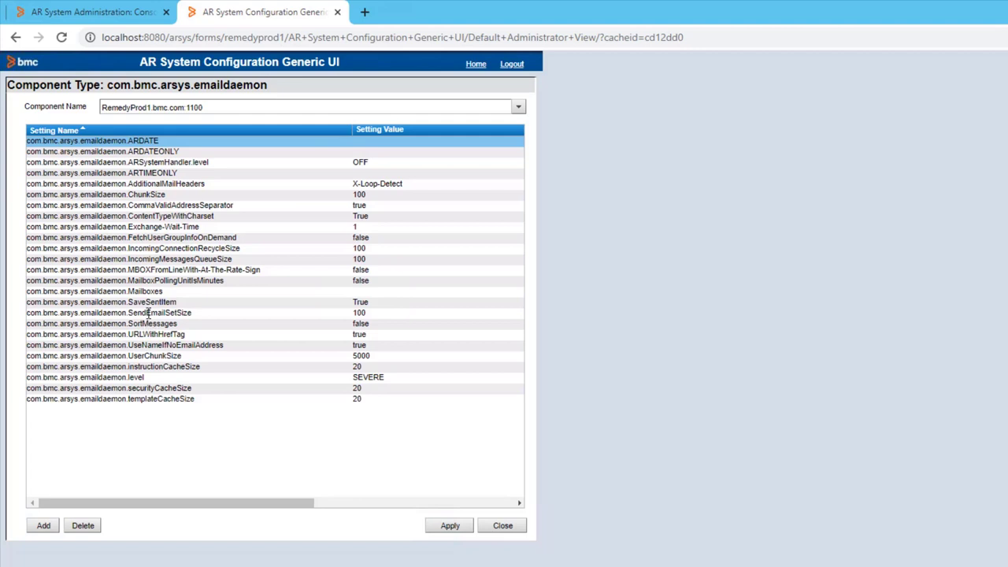
Step: Change the SendEmailSetSize email daemon setting from 100 to 2000 and apply it
{"action": "left_click", "coordinate": [147, 312]}
{"action": "left_click", "coordinate": [398, 315]}
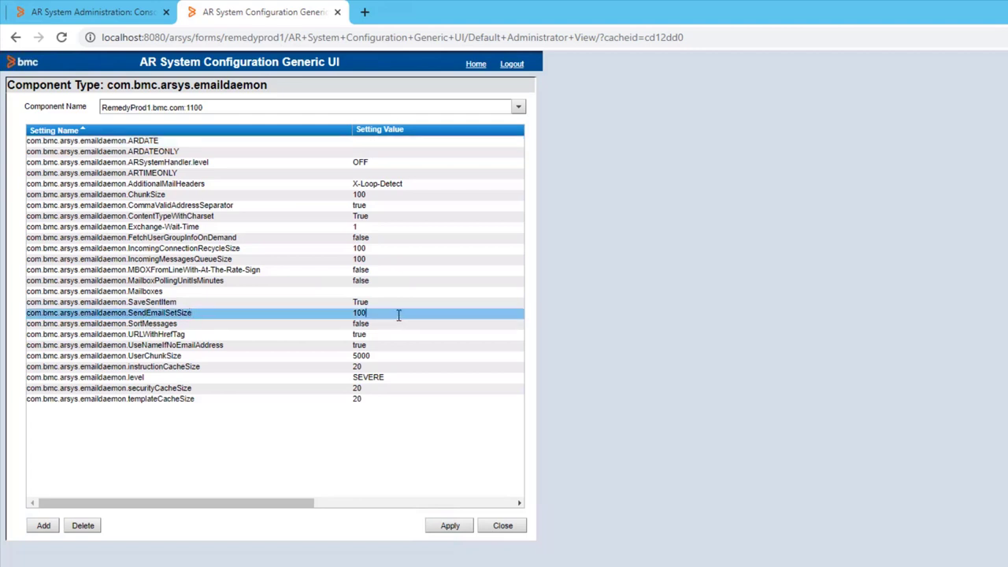
{"action": "key", "text": "BackSpace"}
{"action": "key", "text": "BackSpace"}
{"action": "key", "text": "BackSpace"}
{"action": "type", "text": "2000"}
{"action": "left_click", "coordinate": [455, 533]}
Step: Add a new OutgoingMessagesQueueSize setting with value 2000 and apply it
{"action": "left_click", "coordinate": [43, 526]}
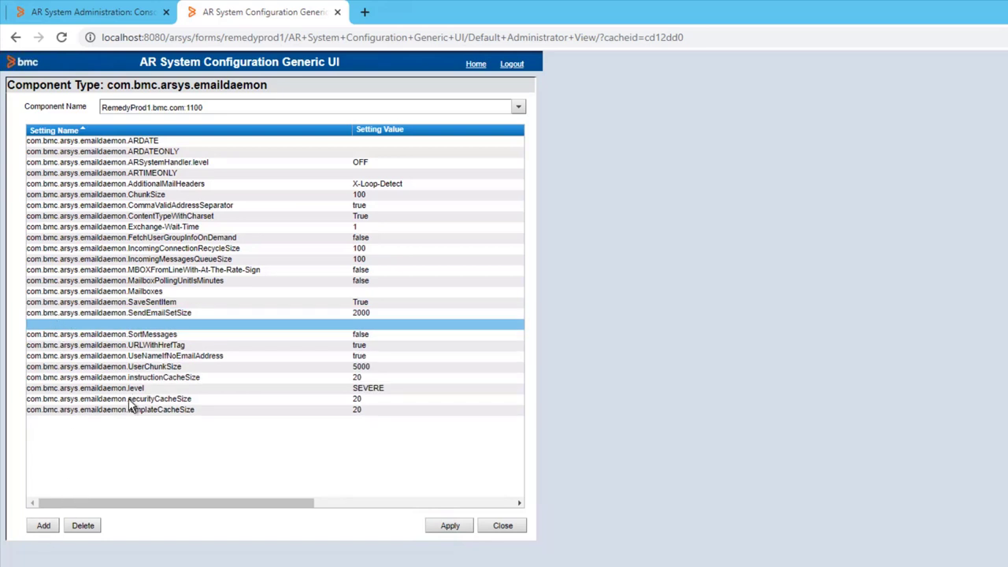
{"action": "type", "text": "com.bmc.arsys.emaildaemon.OutgoingMessagesQueueSize"}
{"action": "left_click", "coordinate": [360, 323]}
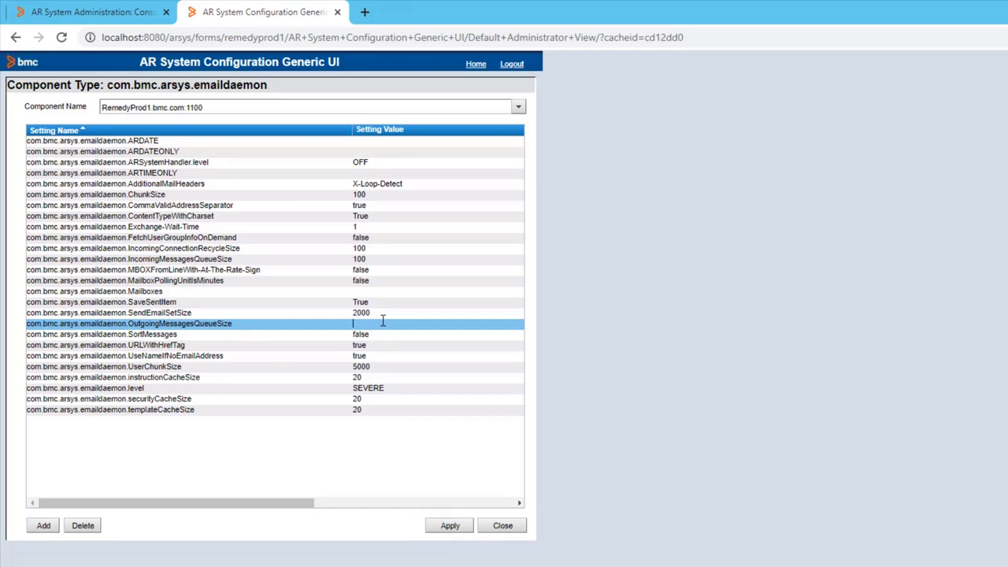
{"action": "type", "text": "2000"}
{"action": "left_click", "coordinate": [459, 530]}
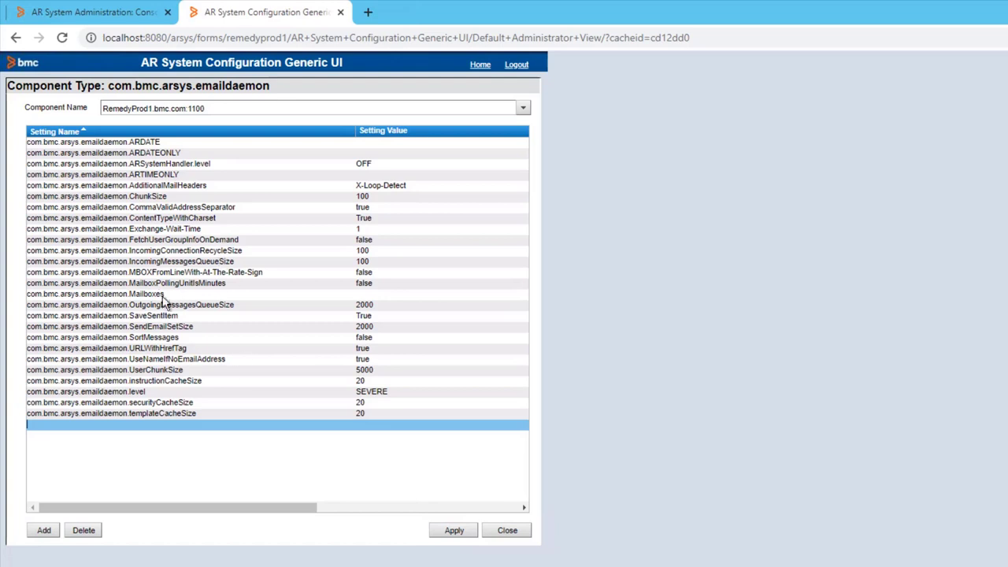
Step: Add a new NumberOfSenderThreads setting with value 16 and apply it
{"action": "left_click", "coordinate": [85, 426]}
{"action": "type", "text": "com.bmc.arsys.emaildaemon.NumberOfSenderThreads"}
{"action": "left_click", "coordinate": [366, 426]}
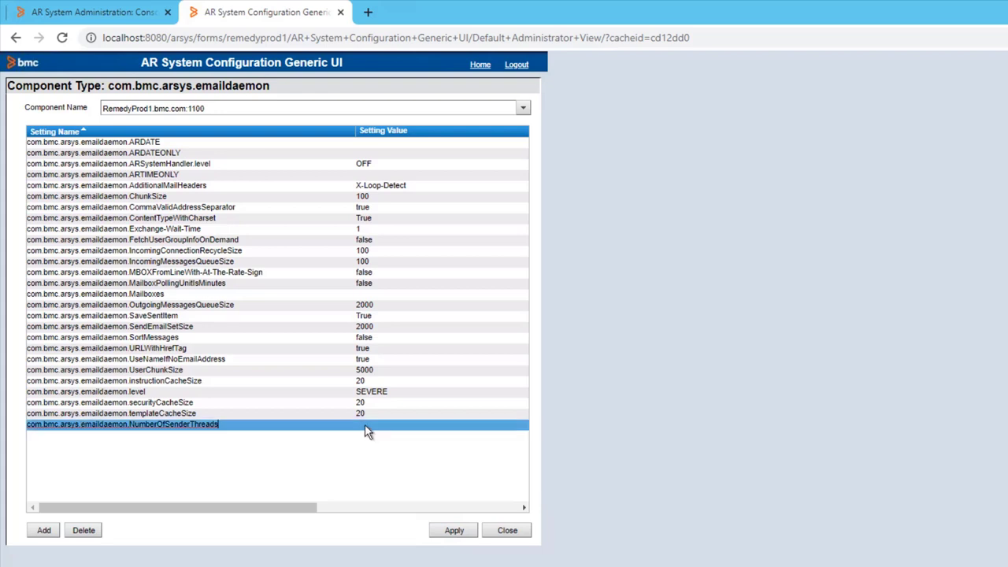
{"action": "type", "text": "16"}
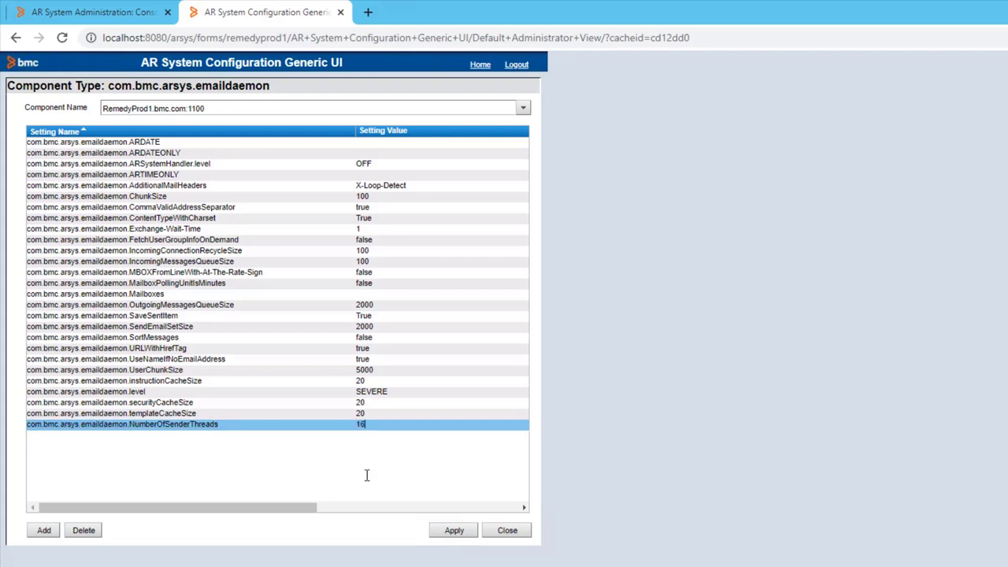
{"action": "left_click", "coordinate": [461, 534]}
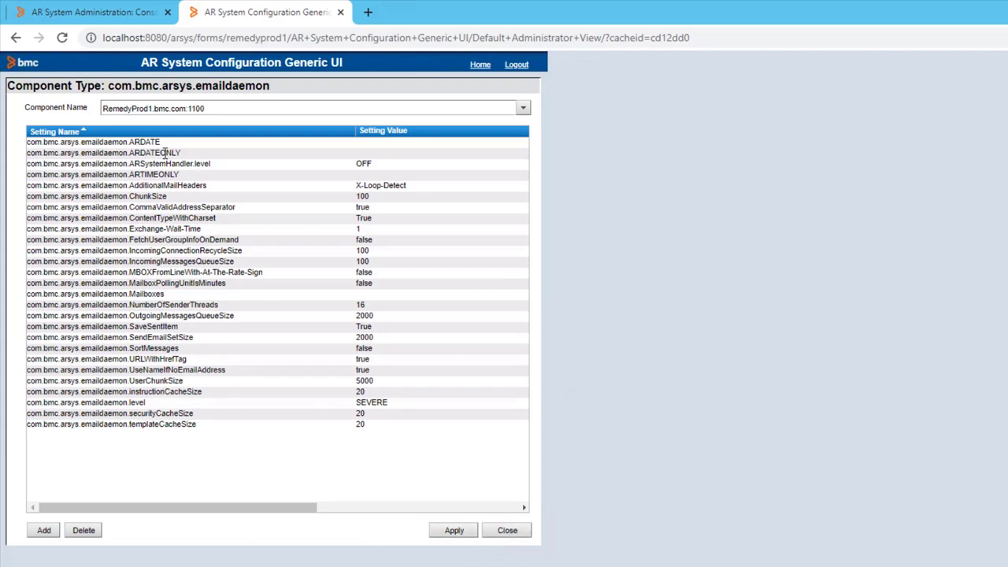
{"action": "left_click", "coordinate": [32, 285]}
Step: In Mailbox Configuration, search for mailboxes with Status Enabled and Function Outgoing
{"action": "left_click", "coordinate": [89, 14]}
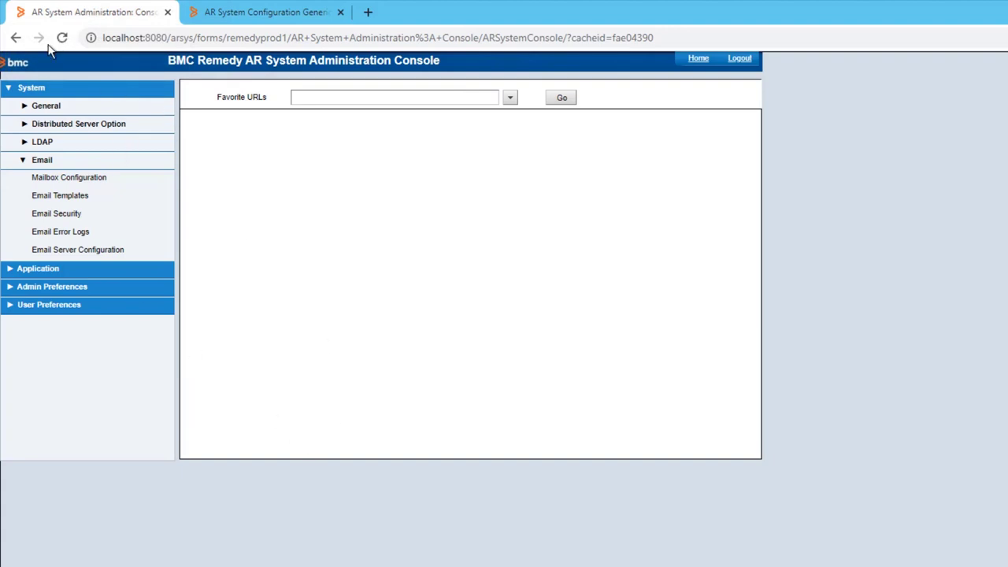
{"action": "left_click", "coordinate": [68, 178]}
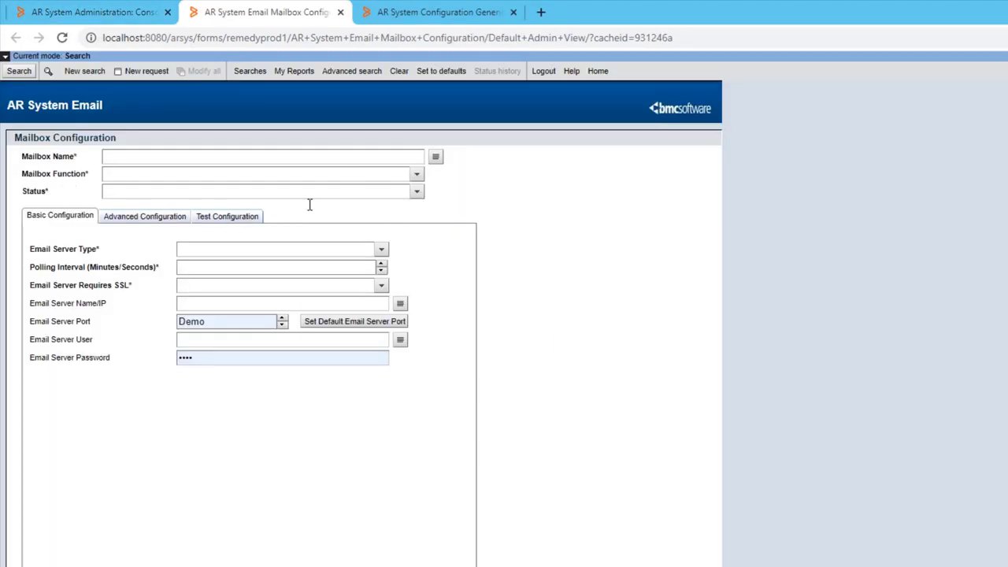
{"action": "left_click", "coordinate": [416, 191]}
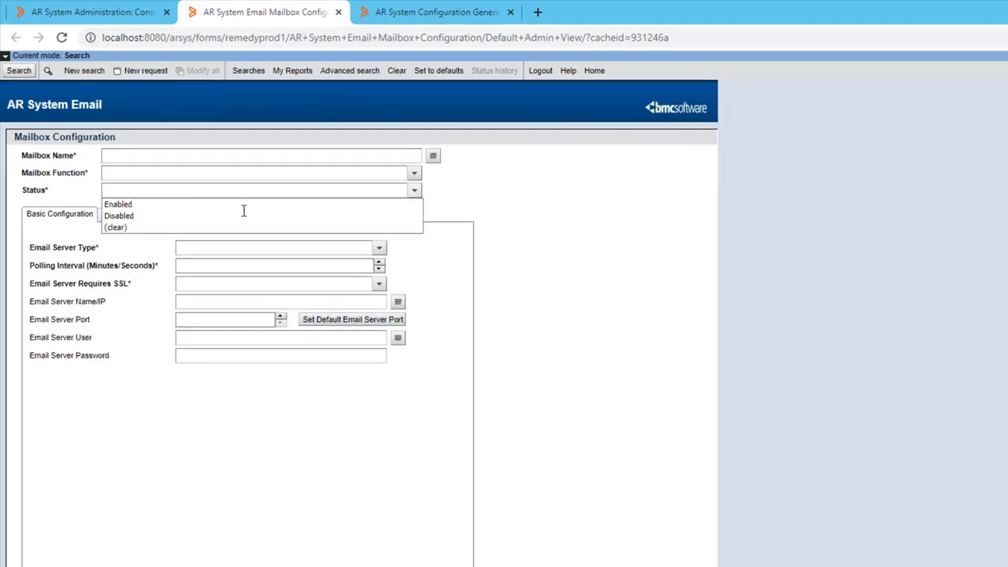
{"action": "left_click", "coordinate": [195, 208]}
{"action": "left_click", "coordinate": [414, 173]}
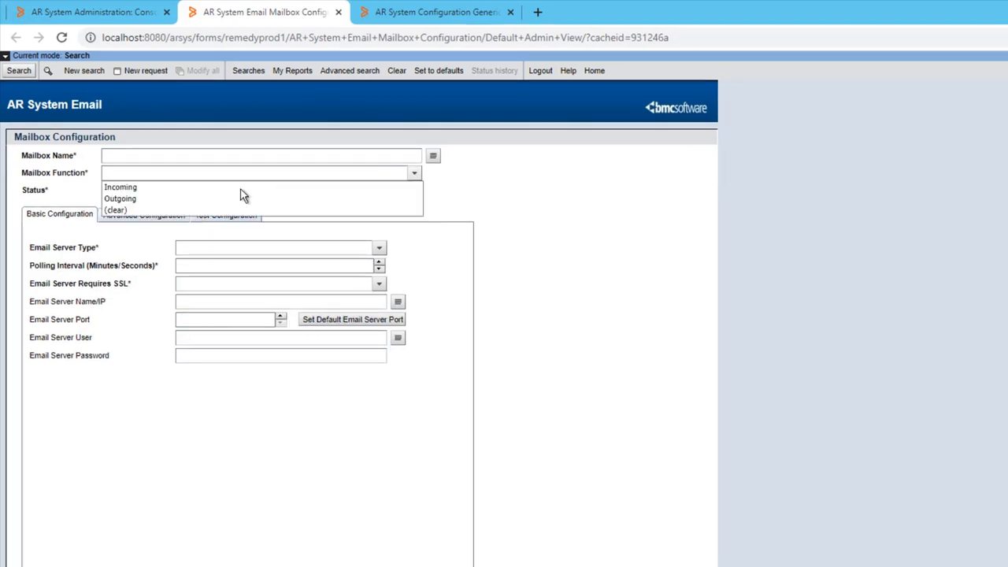
{"action": "left_click", "coordinate": [182, 202]}
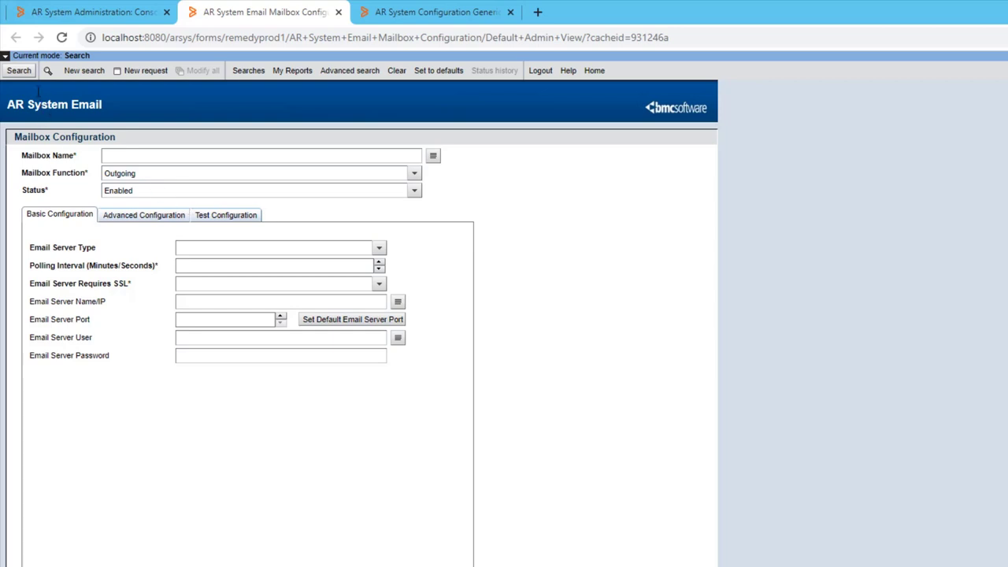
{"action": "left_click", "coordinate": [12, 70]}
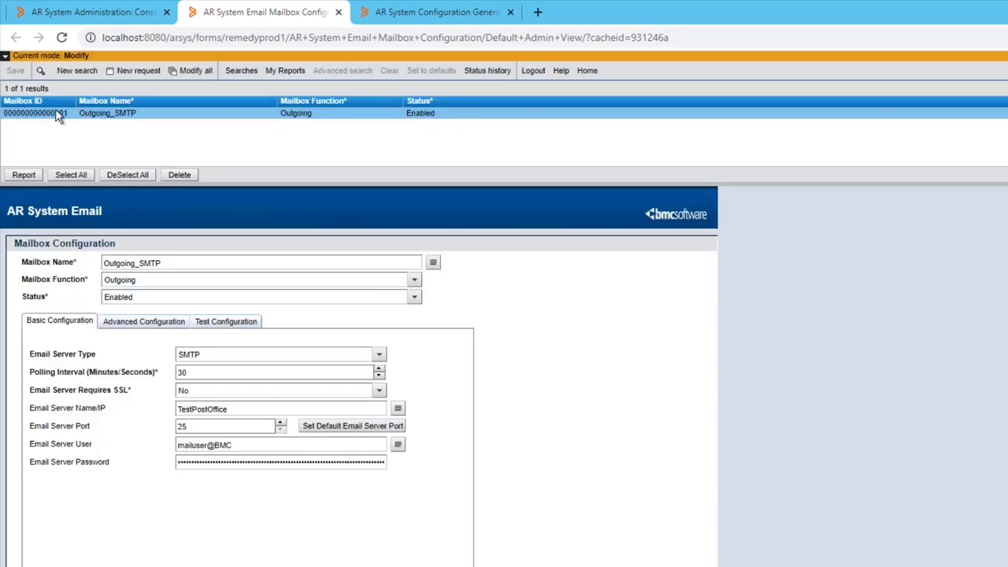
Step: Change the Outgoing_SMTP polling interval from 30 to 15 and save the mailbox
{"action": "left_click", "coordinate": [212, 375]}
{"action": "key", "text": "BackSpace"}
{"action": "key", "text": "BackSpace"}
{"action": "type", "text": "15"}
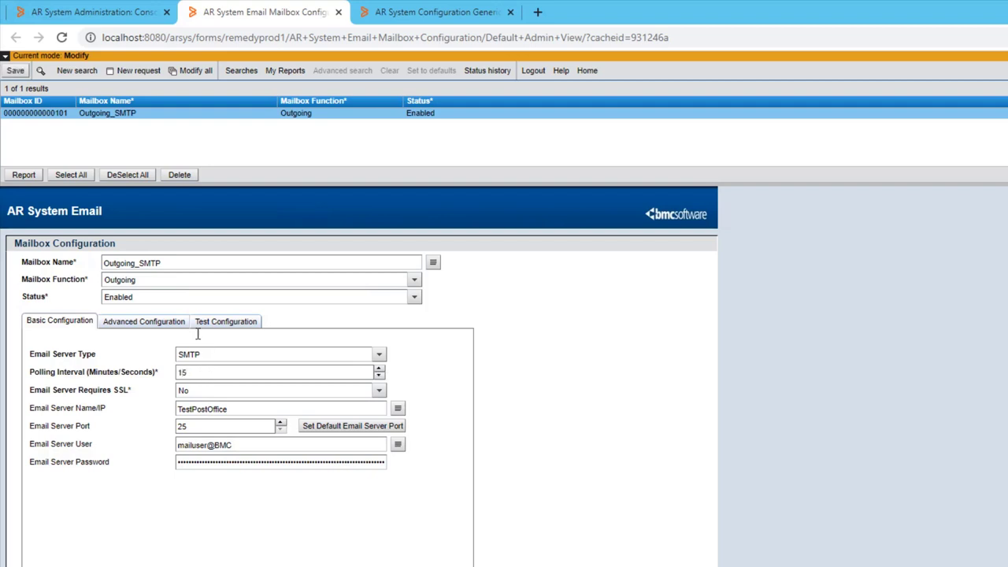
{"action": "left_click", "coordinate": [16, 71]}
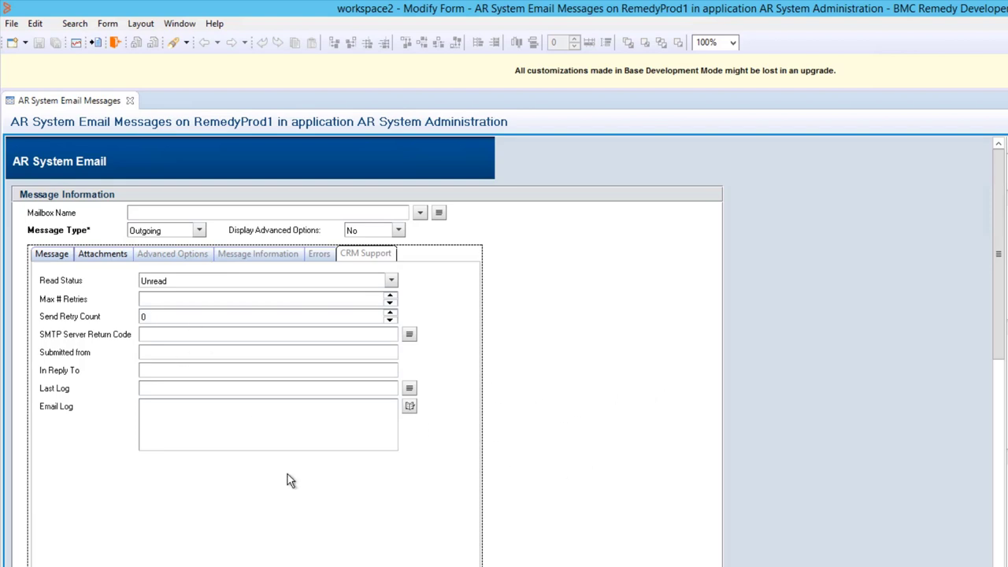
Step: Add the Email ID field to index I450_0_18093 in the form's definitions
{"action": "key", "text": "ctrl+Page_Down"}
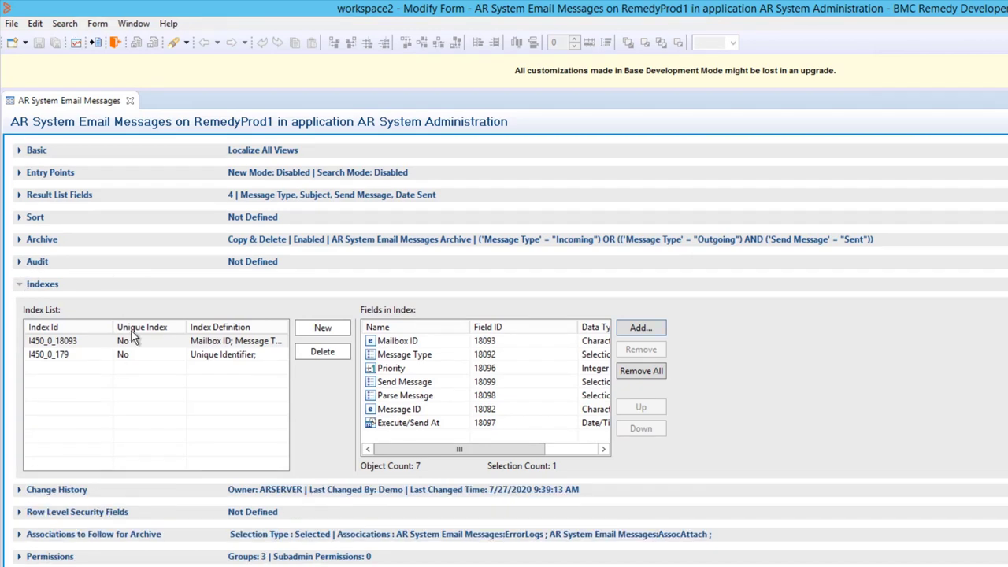
{"action": "left_click", "coordinate": [56, 342]}
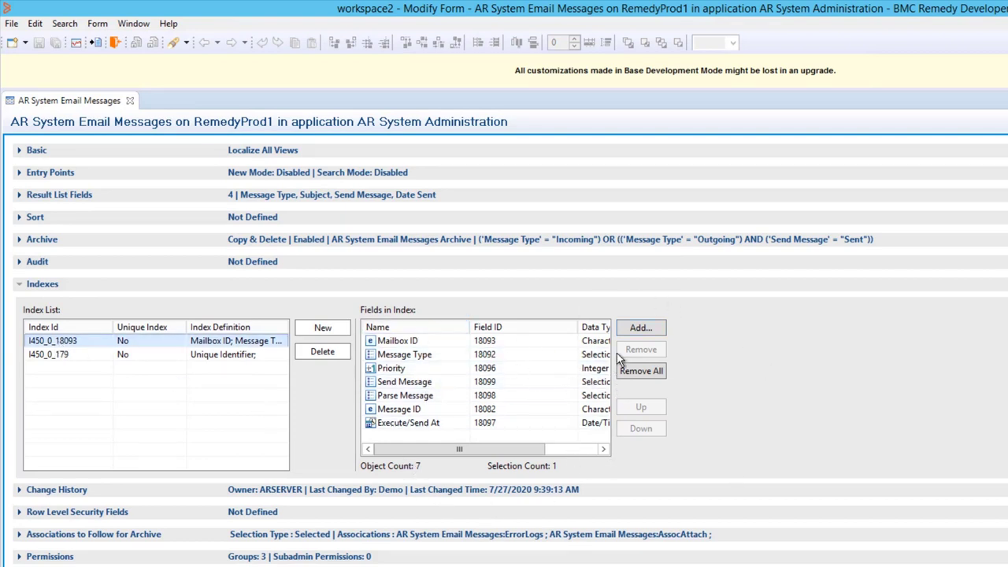
{"action": "left_click", "coordinate": [644, 330]}
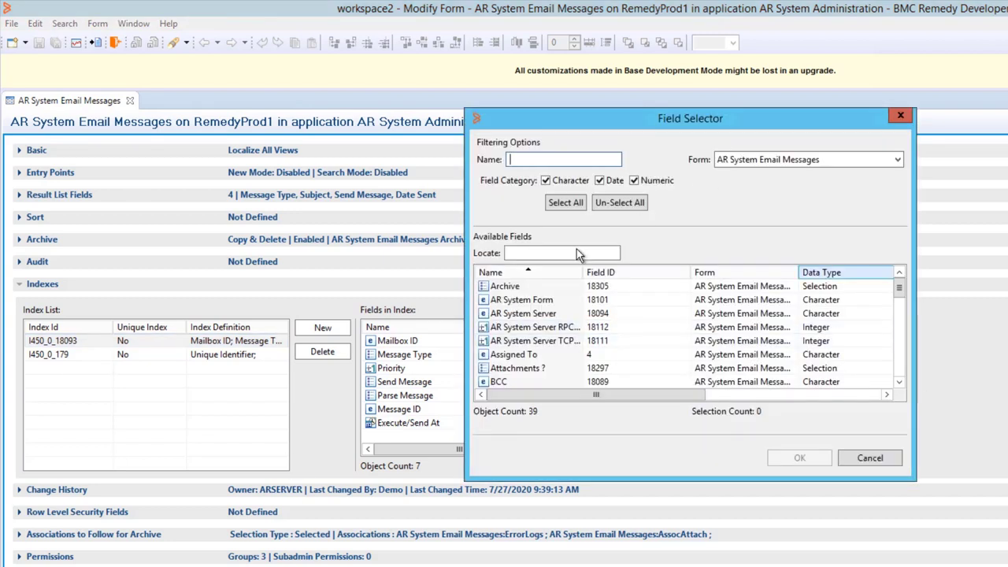
{"action": "left_click", "coordinate": [616, 273]}
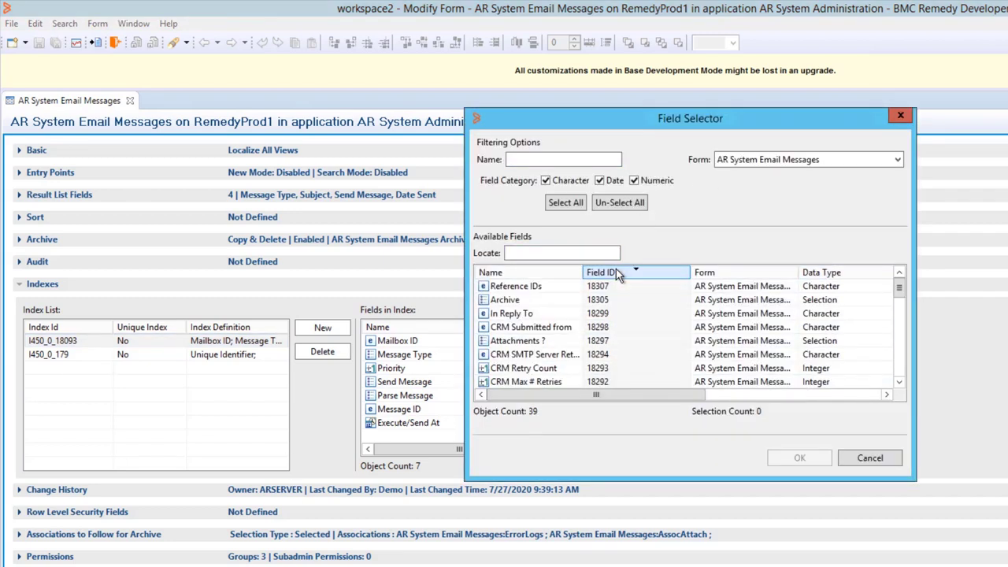
{"action": "left_click", "coordinate": [602, 273]}
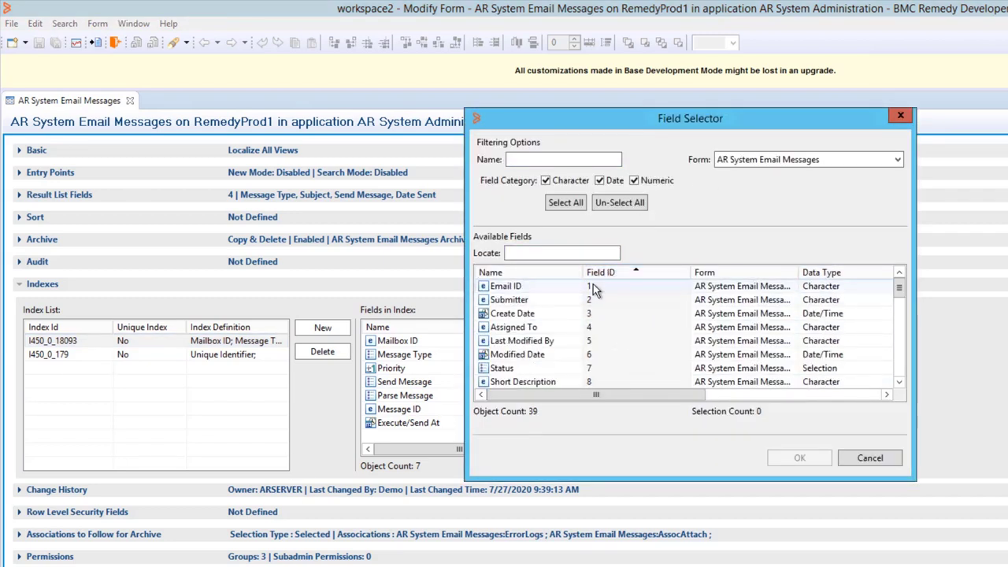
{"action": "left_click", "coordinate": [593, 285]}
{"action": "left_click", "coordinate": [797, 458]}
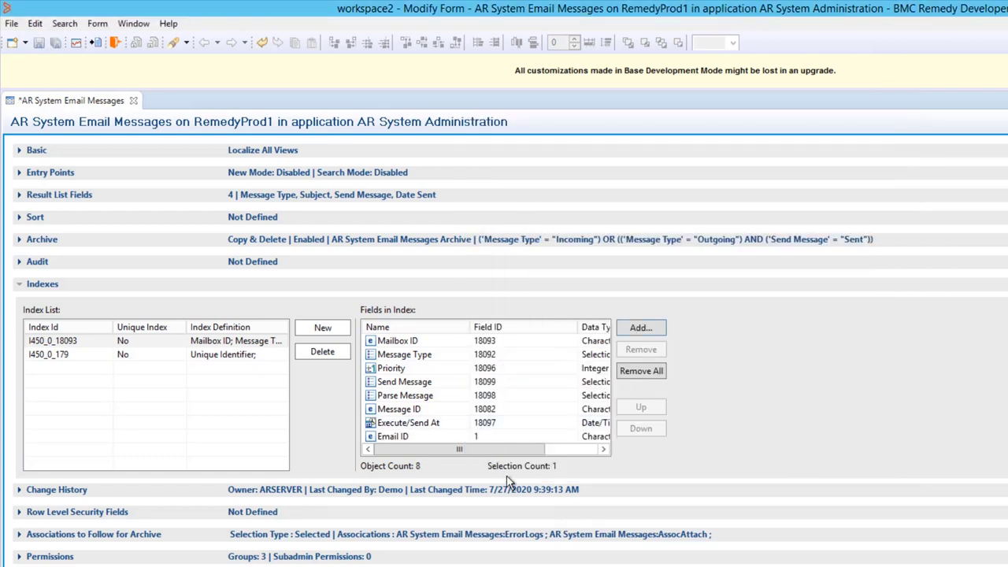
Step: Move Email ID up the index field list until it is second
{"action": "left_click", "coordinate": [436, 438]}
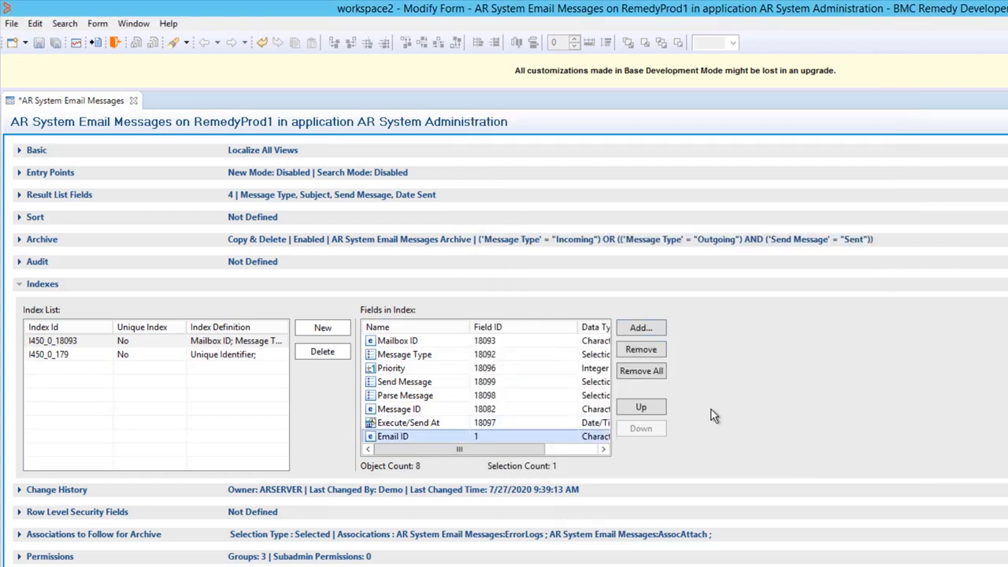
{"action": "left_click", "coordinate": [640, 407]}
{"action": "left_click", "coordinate": [640, 408]}
{"action": "left_click", "coordinate": [639, 408]}
{"action": "left_click", "coordinate": [639, 407]}
{"action": "left_click", "coordinate": [638, 408]}
{"action": "left_click", "coordinate": [638, 408]}
{"action": "left_click", "coordinate": [638, 408]}
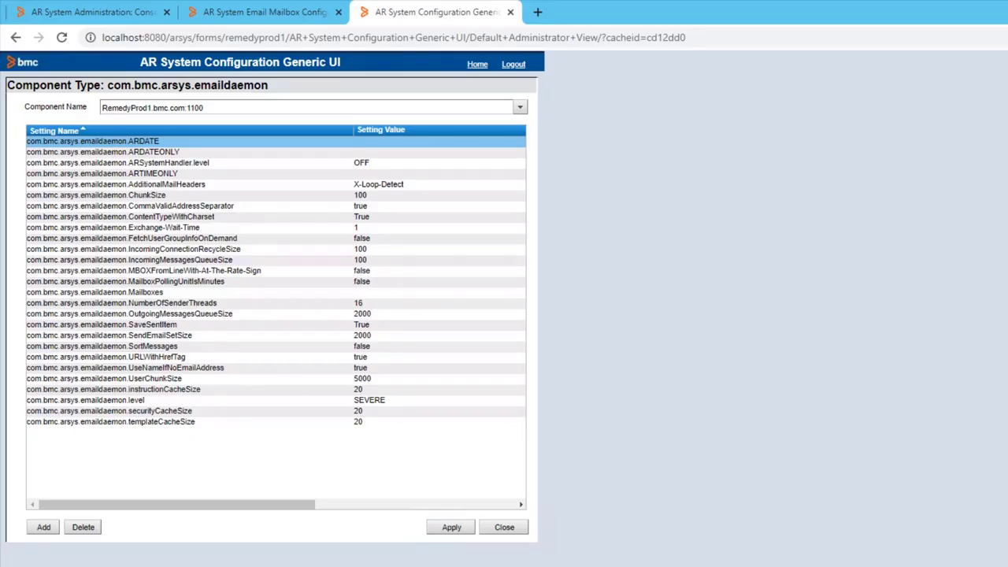
Step: Set IncomingConnectionRecycleSize and IncomingMessagesQueueSize from 100 to 1000, apply, and return to Mailbox Configuration
{"action": "left_click", "coordinate": [157, 250]}
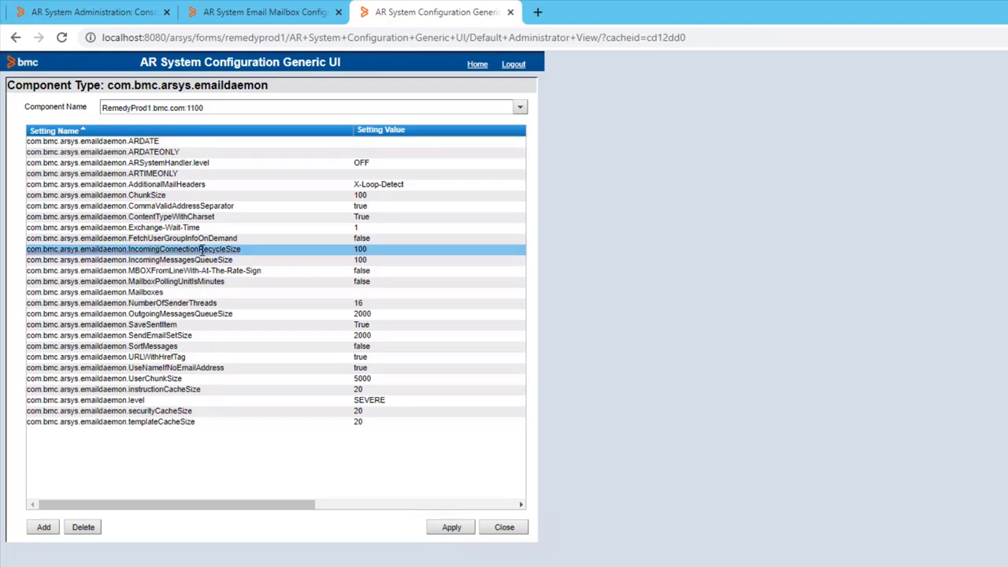
{"action": "left_click", "coordinate": [387, 250]}
{"action": "type", "text": "0"}
{"action": "left_click", "coordinate": [161, 262]}
{"action": "left_click", "coordinate": [383, 259]}
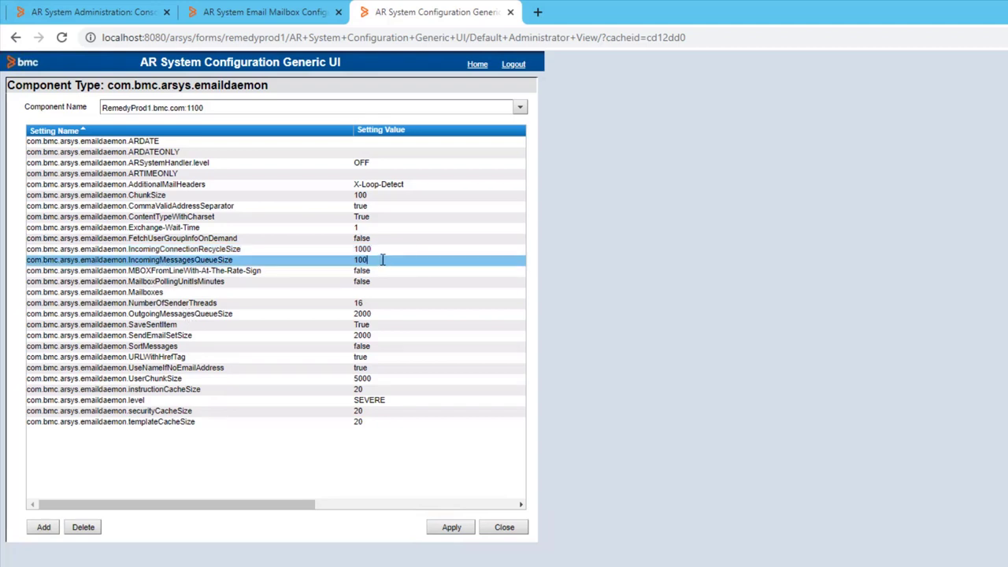
{"action": "type", "text": "0"}
{"action": "left_click", "coordinate": [449, 531]}
{"action": "left_click", "coordinate": [251, 13]}
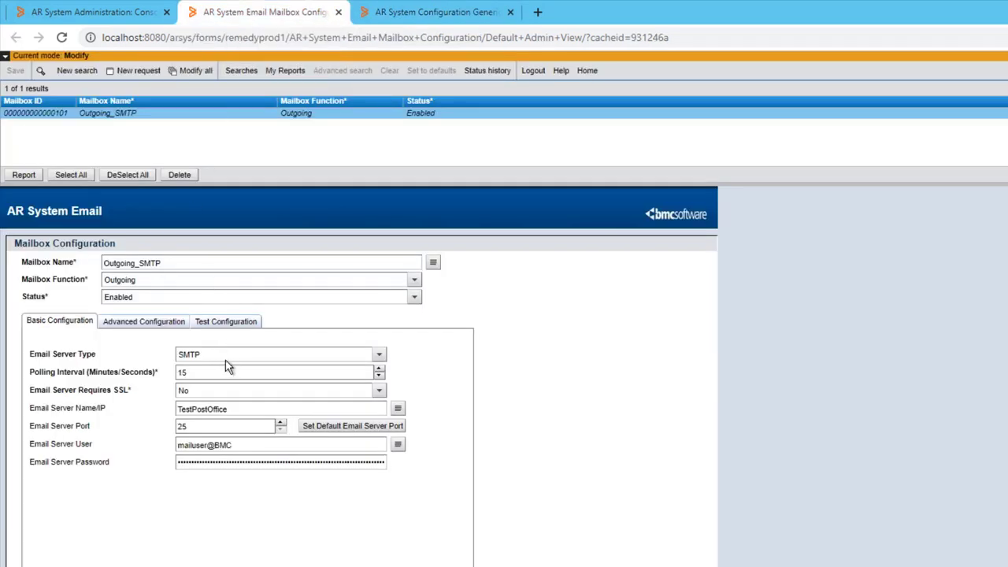
Step: Run a new Mailbox Configuration search for mailboxes with the Incoming function
{"action": "left_click", "coordinate": [66, 72]}
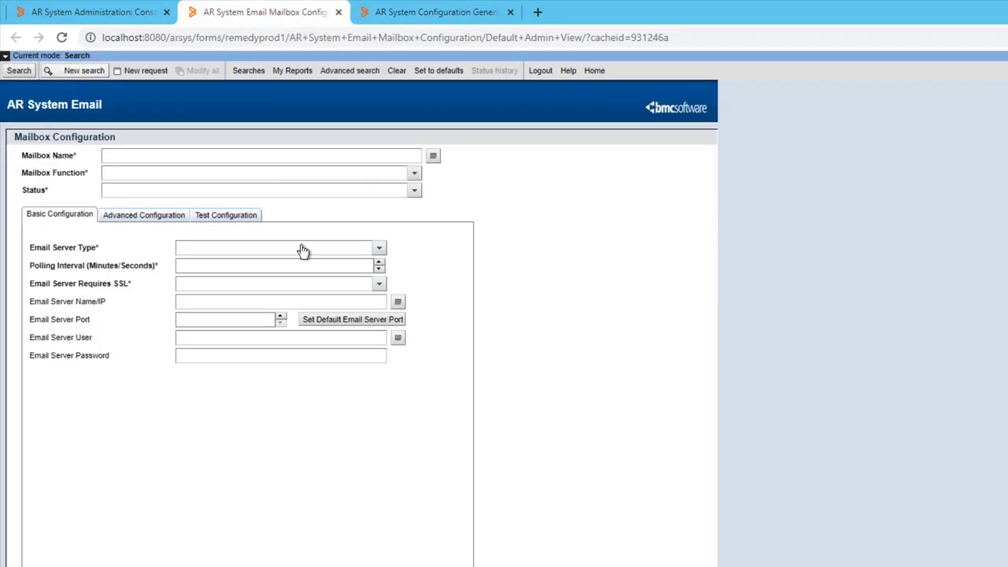
{"action": "left_click", "coordinate": [414, 192]}
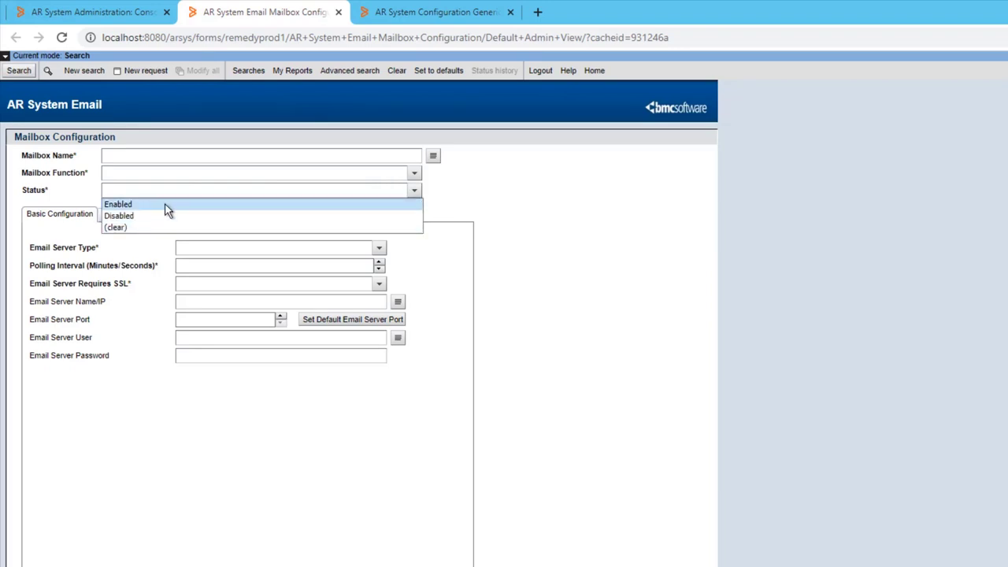
{"action": "left_click", "coordinate": [157, 215]}
{"action": "left_click", "coordinate": [414, 174]}
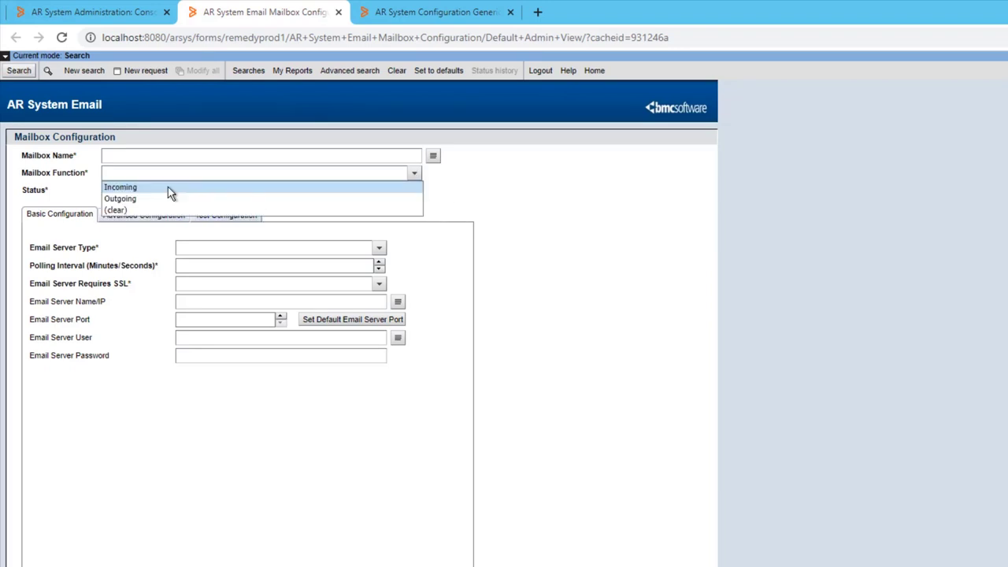
{"action": "left_click", "coordinate": [170, 189]}
{"action": "key", "text": "Return"}
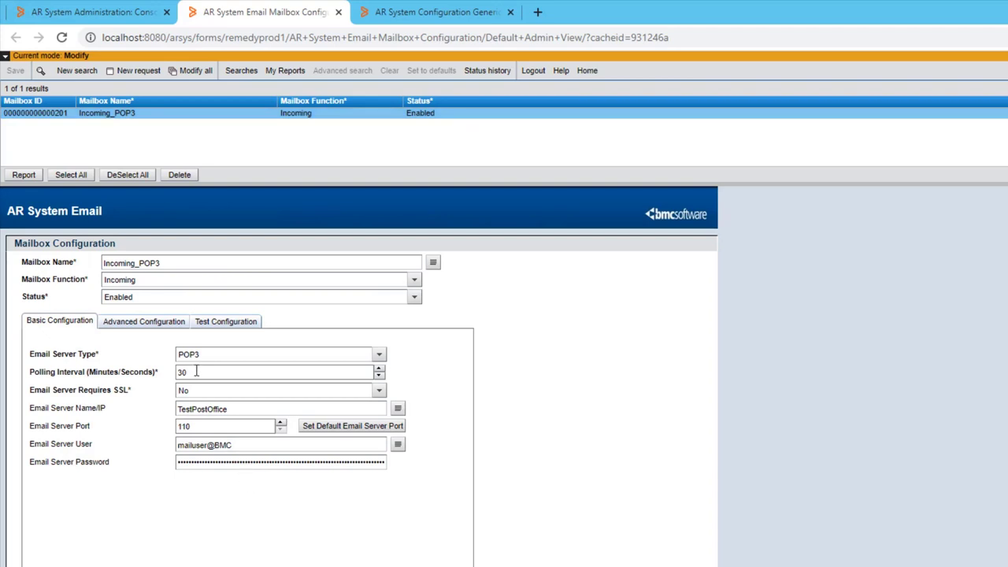
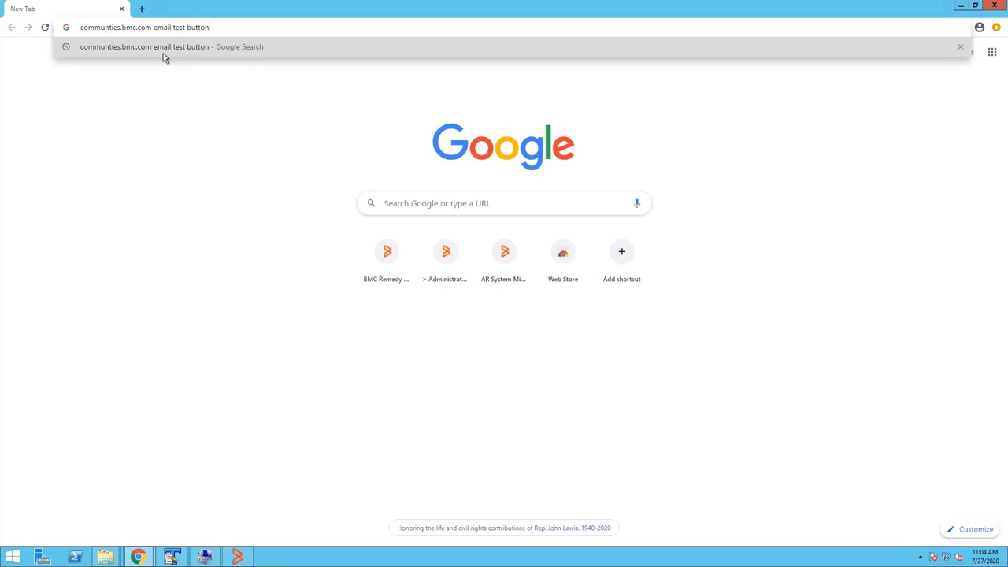
Step: Search for the email test button and open knowledge article 000191430 from the Trending In Support blog
{"action": "key", "text": "Return"}
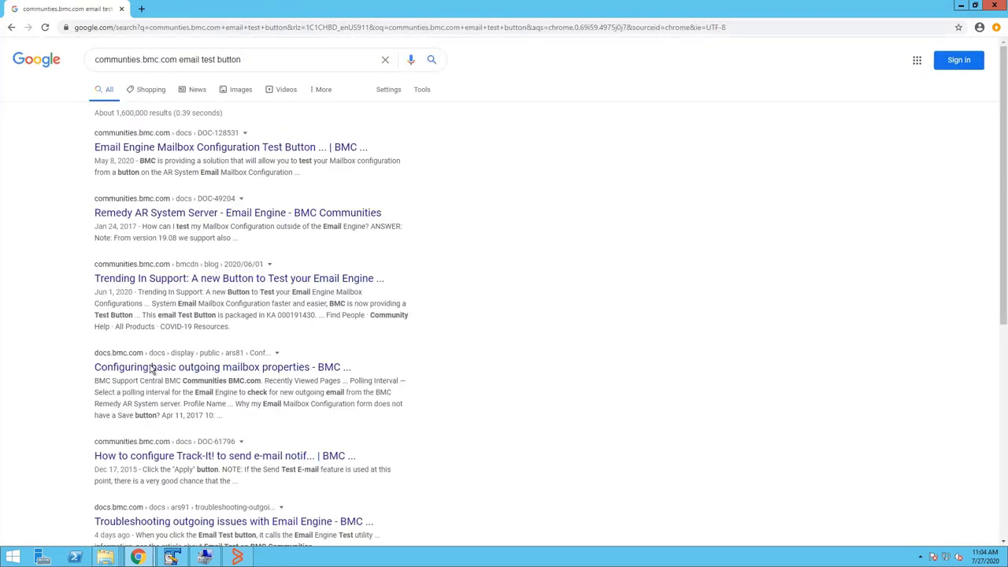
{"action": "left_click", "coordinate": [142, 280]}
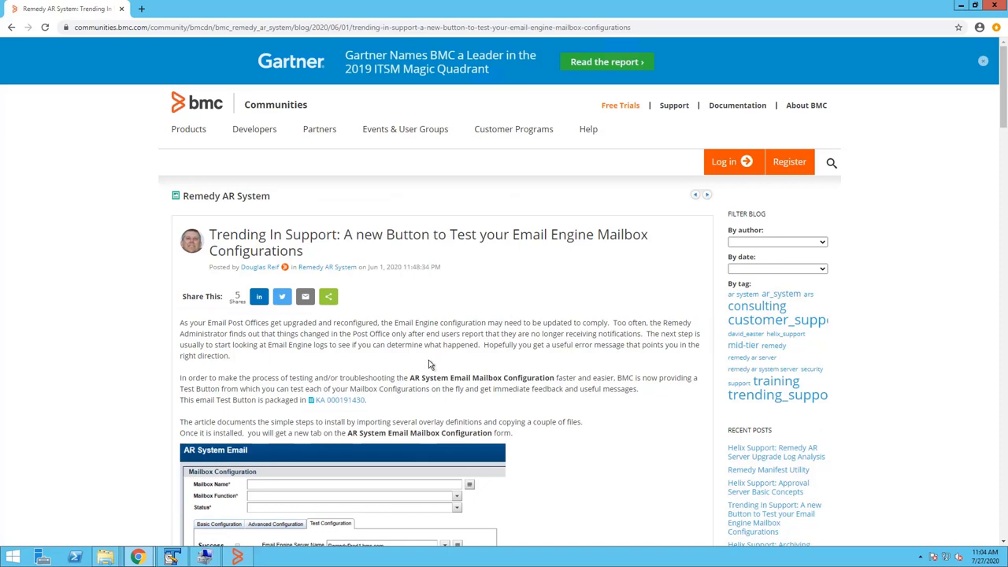
{"action": "scroll", "coordinate": [429, 362], "scroll_direction": "down", "scroll_amount": 2}
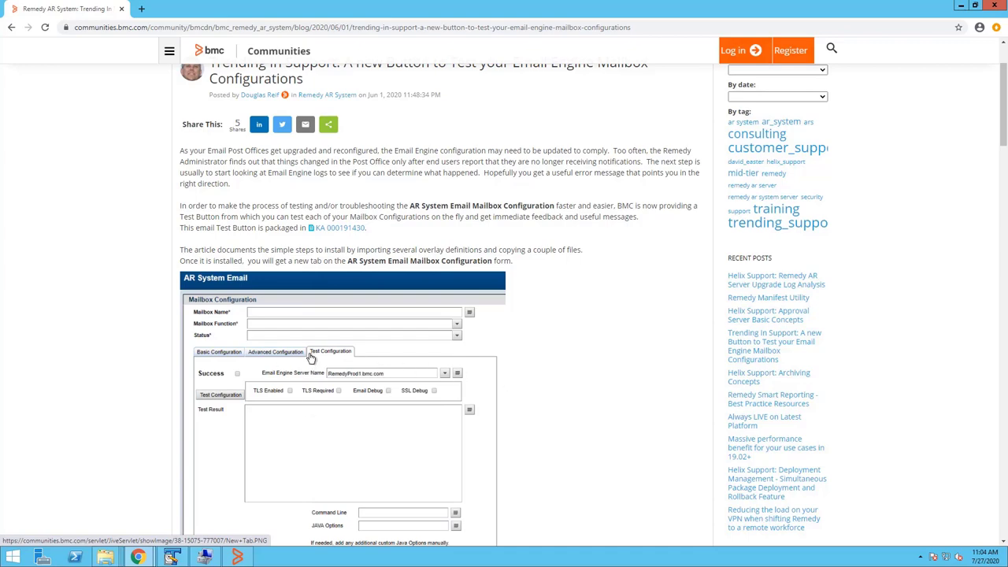
{"action": "scroll", "coordinate": [312, 359], "scroll_direction": "down", "scroll_amount": 2}
{"action": "scroll", "coordinate": [335, 409], "scroll_direction": "up", "scroll_amount": 4}
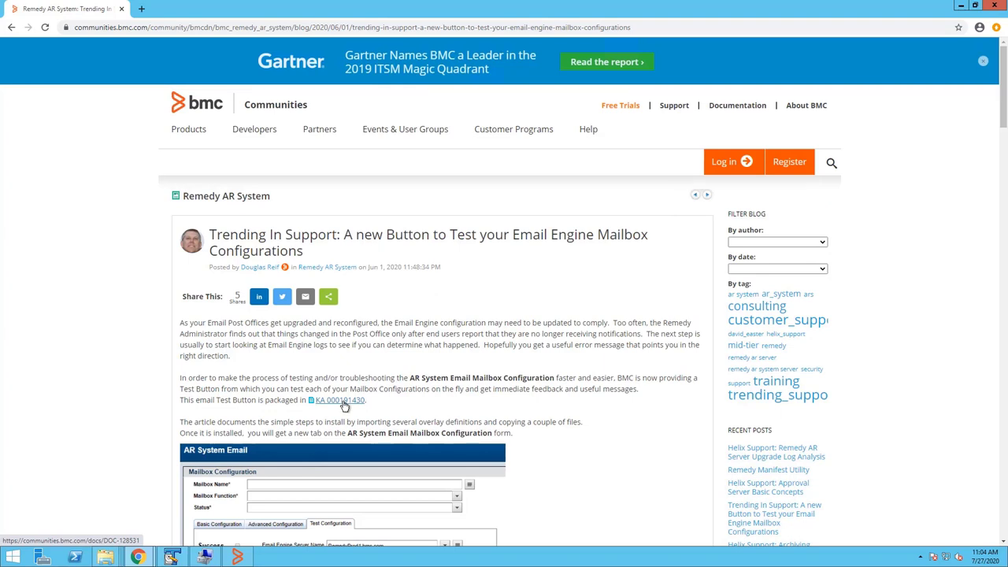
{"action": "left_click", "coordinate": [340, 400]}
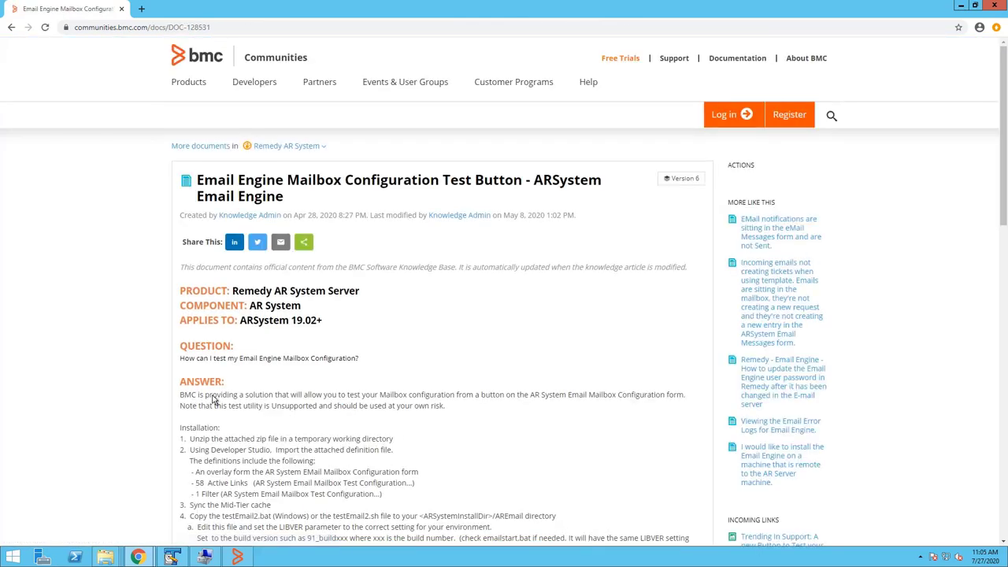
{"action": "scroll", "coordinate": [417, 361], "scroll_direction": "down", "scroll_amount": 5}
{"action": "scroll", "coordinate": [406, 362], "scroll_direction": "down", "scroll_amount": 3}
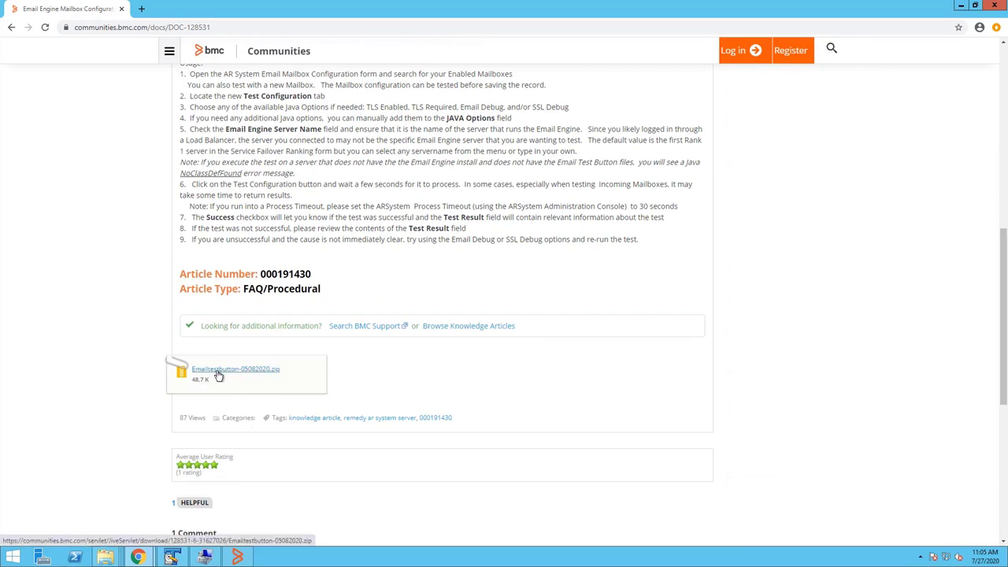
Step: Download Emailtestbutton-05082020.zip and inspect its Package folder's emailTestUtility, testemail2 and testEmail2.sh files
{"action": "left_click", "coordinate": [219, 375]}
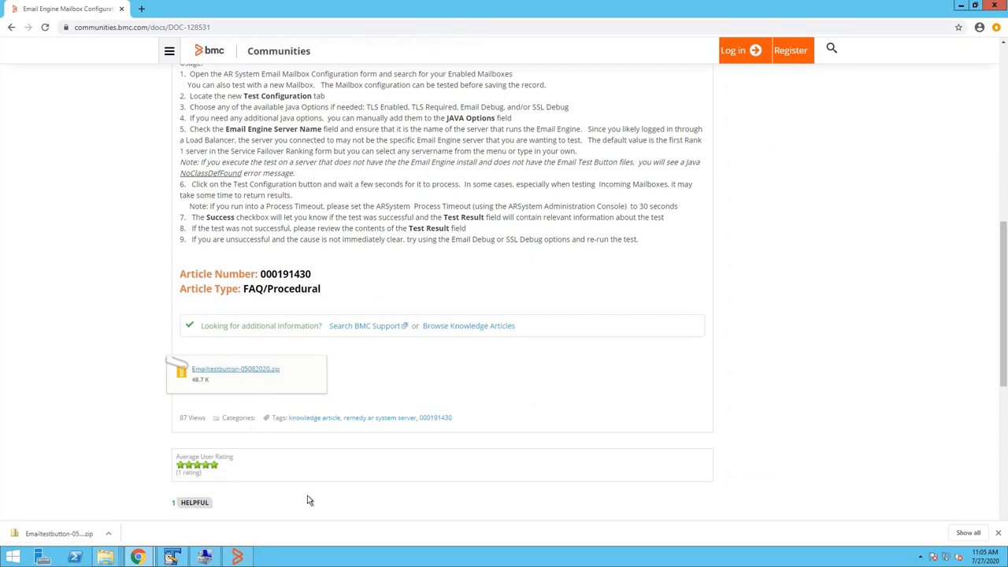
{"action": "left_click", "coordinate": [45, 536]}
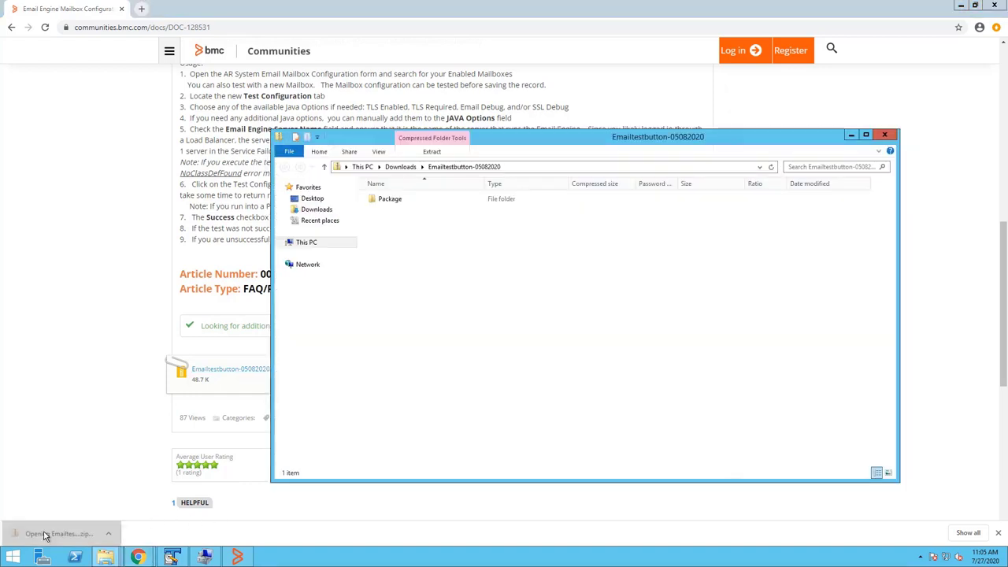
{"action": "double_click", "coordinate": [386, 199]}
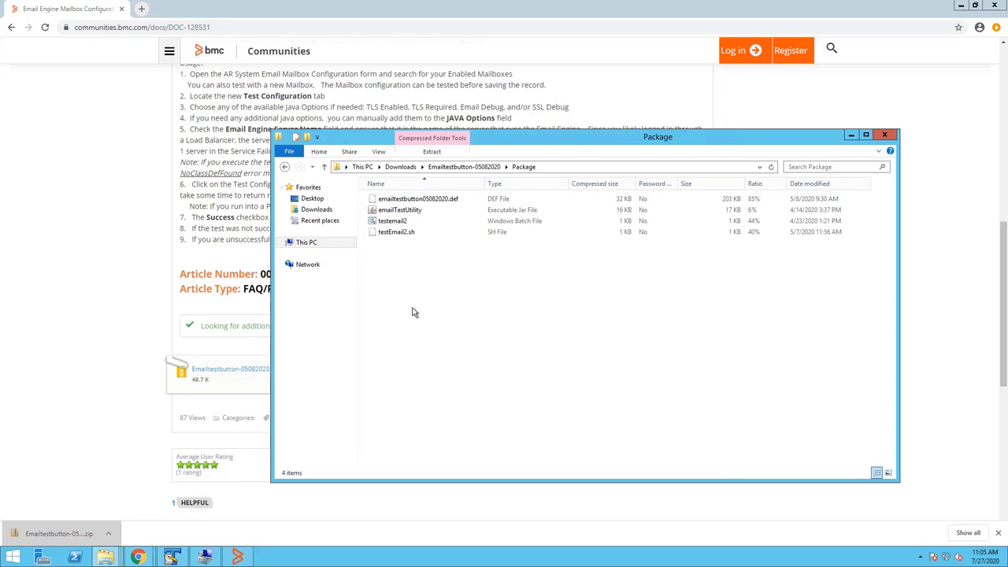
{"action": "left_click", "coordinate": [394, 209]}
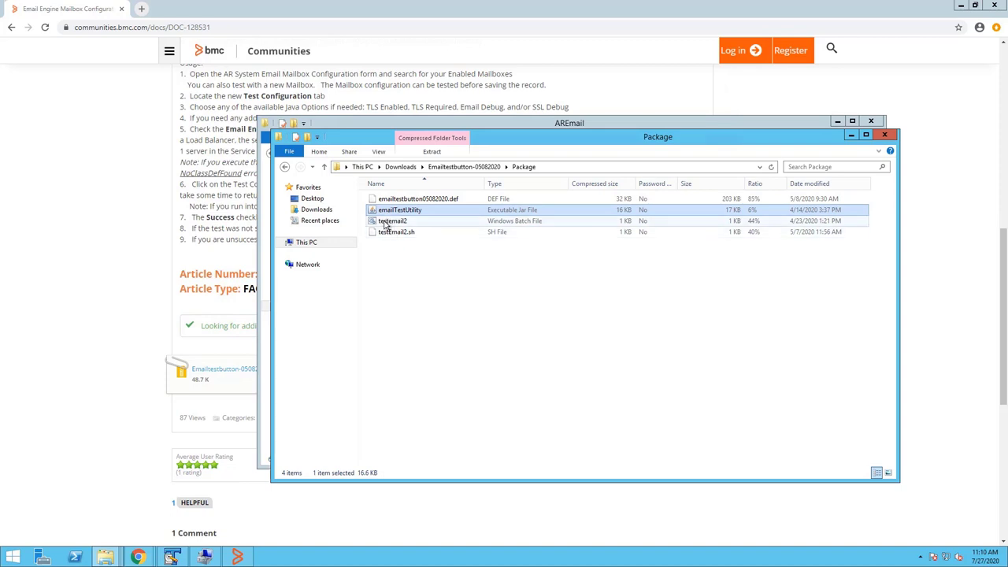
{"action": "left_click", "coordinate": [386, 223]}
{"action": "left_click", "coordinate": [393, 234]}
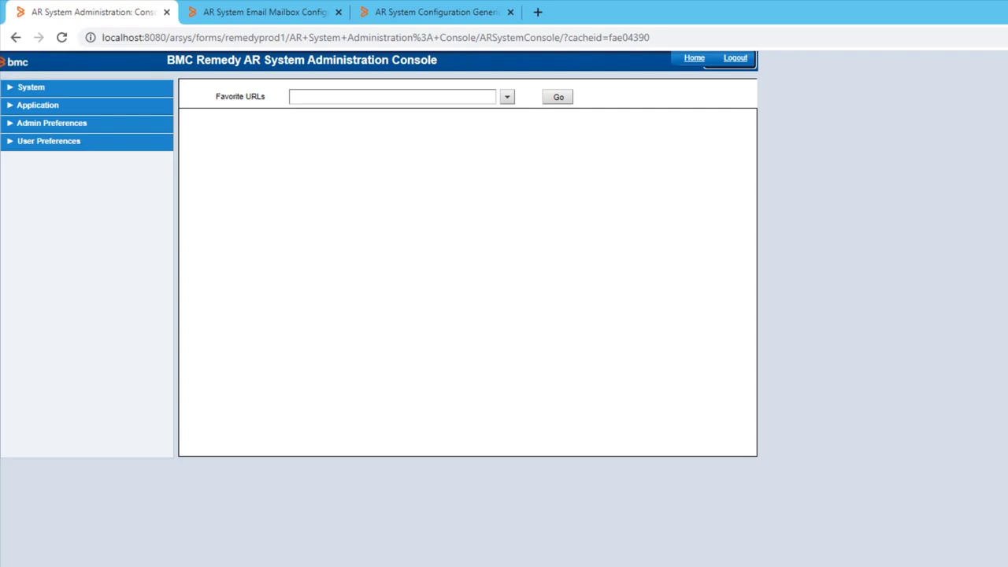
Step: Open Mailbox Configuration under System > Email and start a new mailbox record with Ctrl+Alt+N
{"action": "left_click", "coordinate": [10, 88]}
{"action": "left_click", "coordinate": [26, 161]}
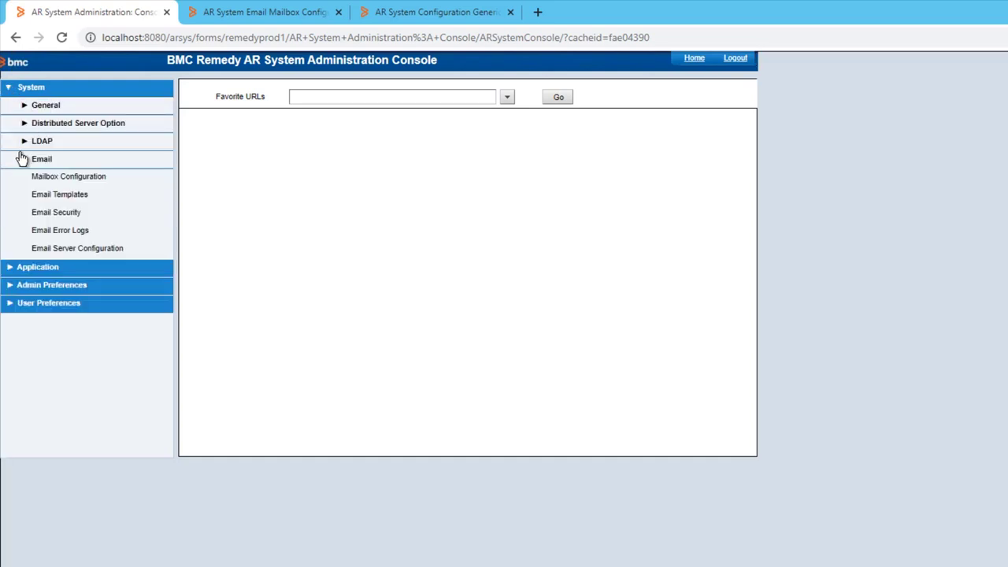
{"action": "left_click", "coordinate": [78, 178]}
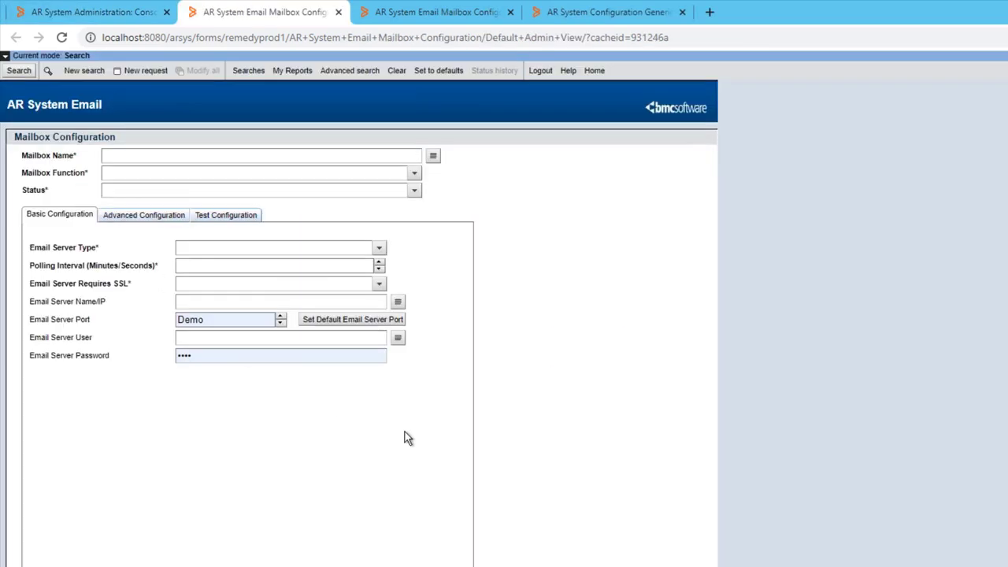
{"action": "left_click", "coordinate": [231, 216]}
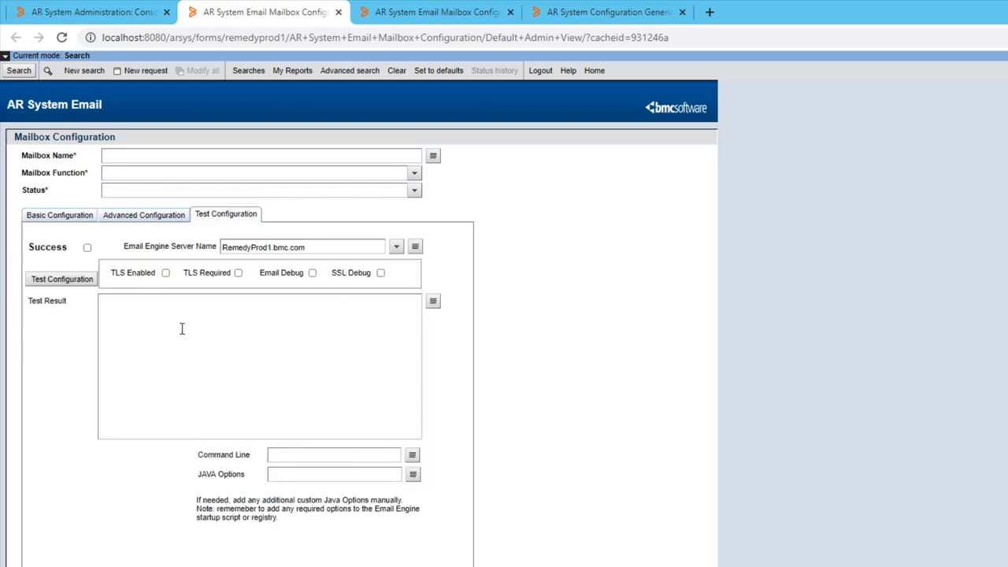
{"action": "key", "text": "ctrl+alt+n"}
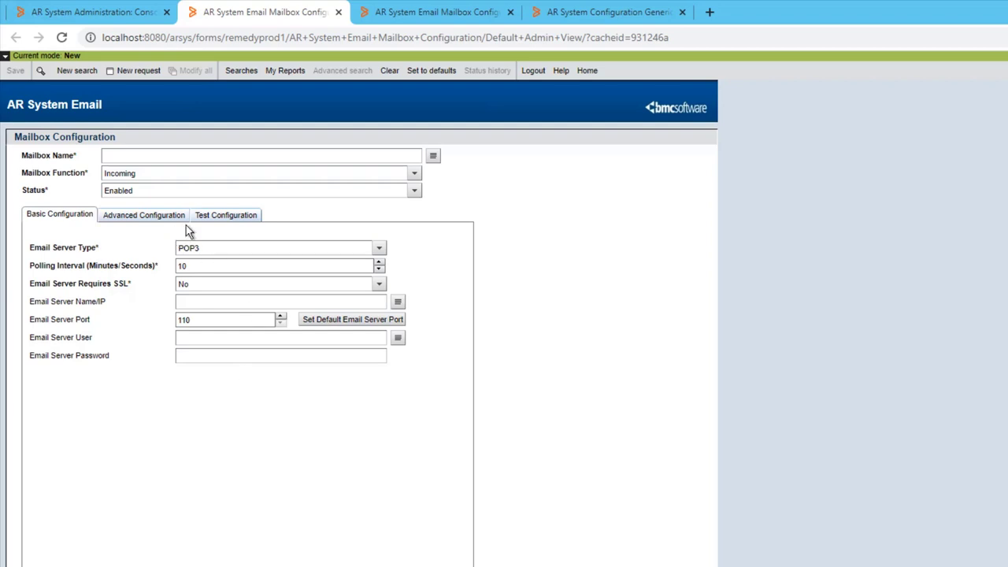
Step: Set the mailbox to Outgoing SMTP on server TestPostOffice, port 25, with user name and password
{"action": "left_click", "coordinate": [139, 218]}
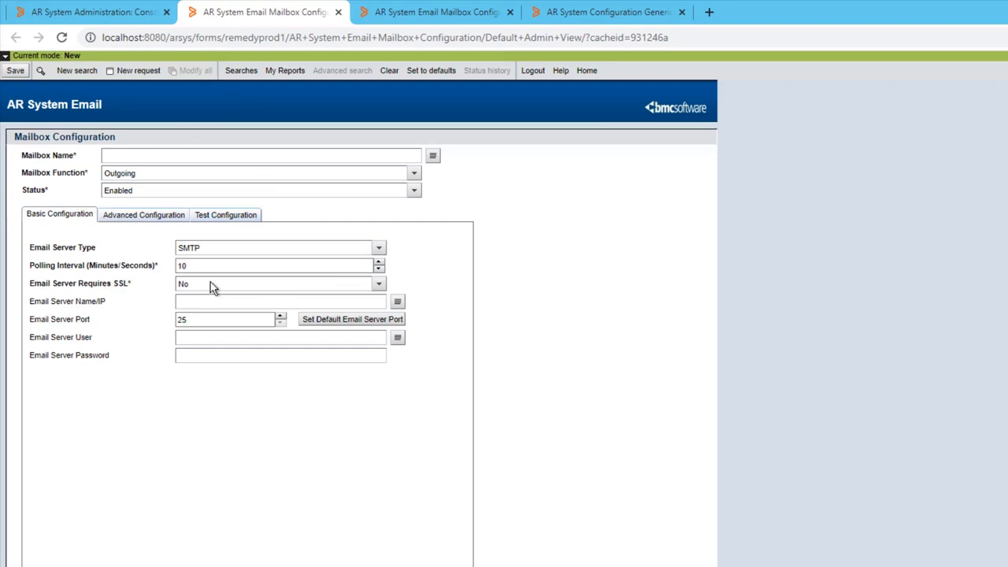
{"action": "left_click", "coordinate": [191, 322]}
{"action": "left_click", "coordinate": [222, 336]}
{"action": "left_click", "coordinate": [218, 356]}
{"action": "type", "text": "p"}
Step: In Advanced Configuration, enter the sender email address and copy it into Reply To Address
{"action": "left_click", "coordinate": [119, 224]}
{"action": "left_click", "coordinate": [135, 300]}
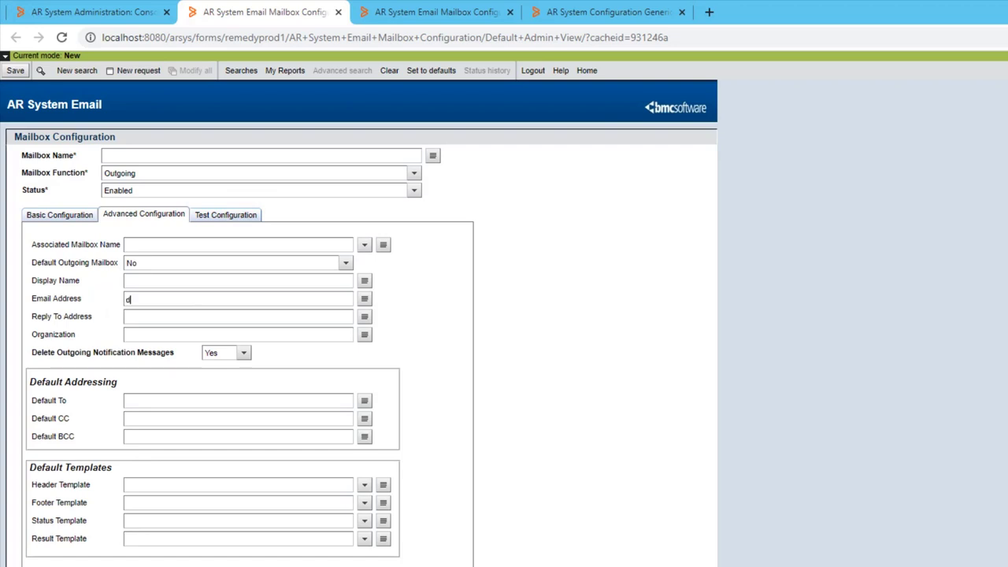
{"action": "key", "text": "ctrl+a"}
{"action": "key", "text": "ctrl+c"}
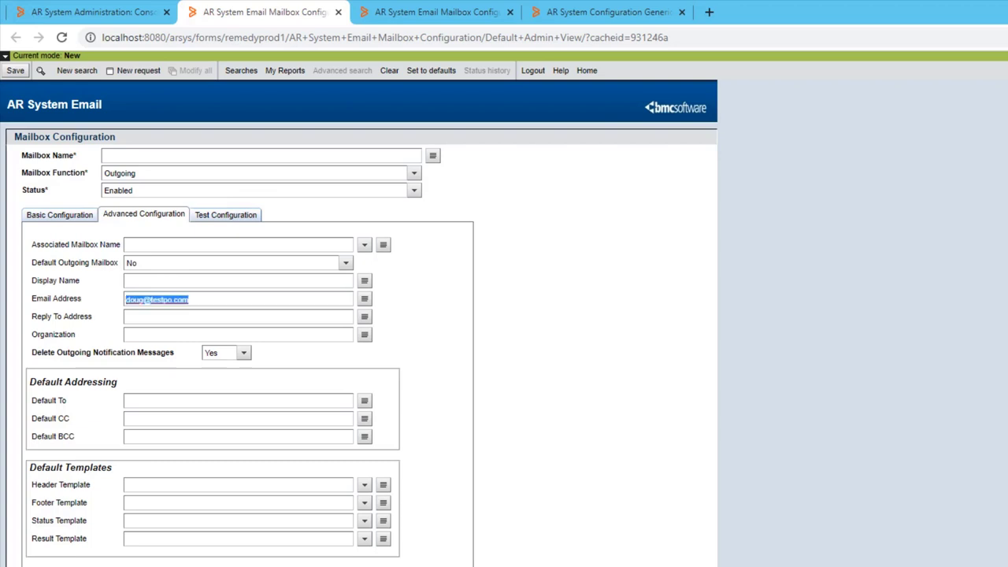
{"action": "left_click", "coordinate": [154, 318]}
{"action": "key", "text": "ctrl+v"}
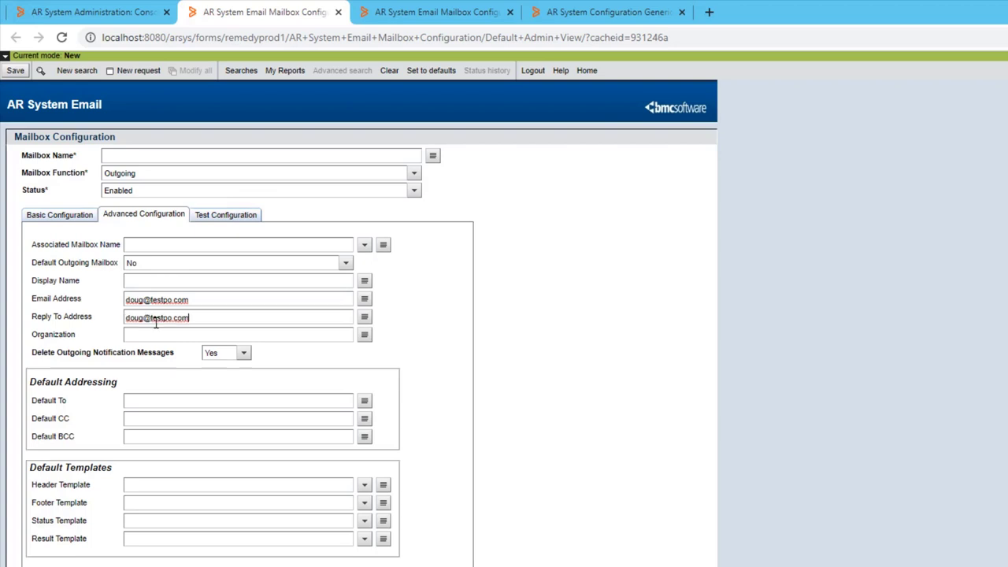
{"action": "left_click", "coordinate": [227, 217]}
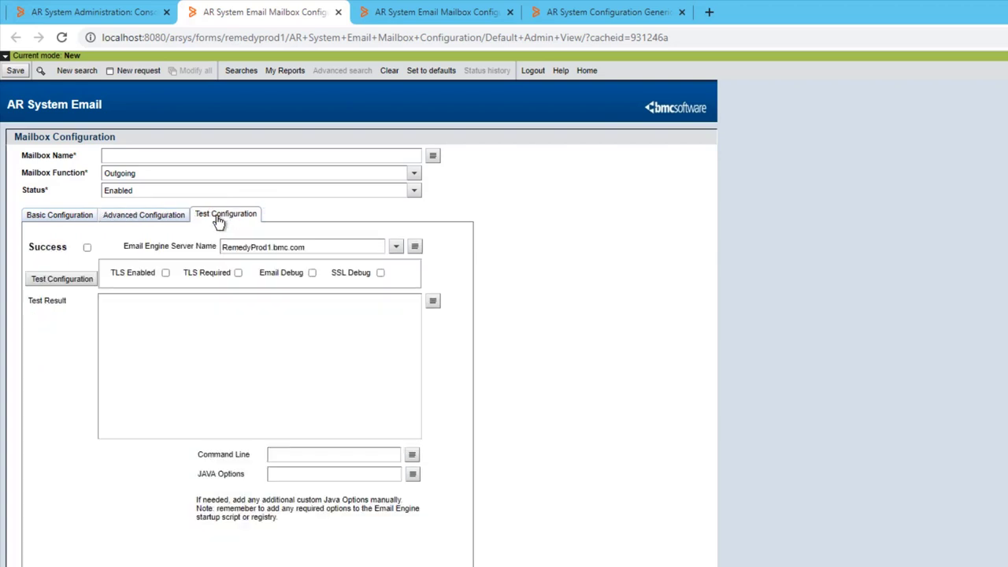
Step: Run a successful SMTP test send, close without saving the record, and filter Status to Enabled
{"action": "left_click", "coordinate": [41, 285]}
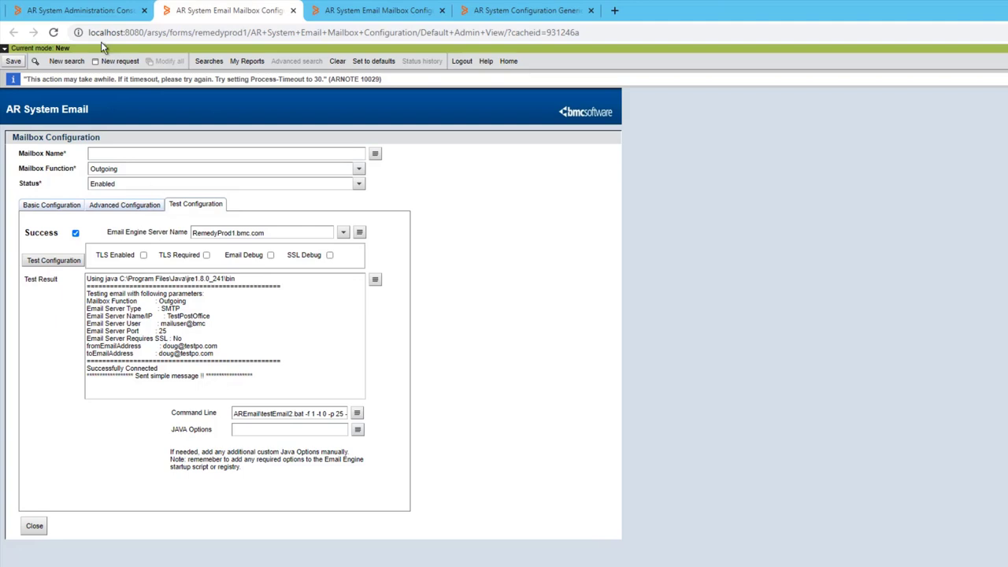
{"action": "left_click", "coordinate": [63, 61]}
{"action": "left_click", "coordinate": [595, 386]}
{"action": "left_click", "coordinate": [316, 165]}
{"action": "left_click", "coordinate": [134, 177]}
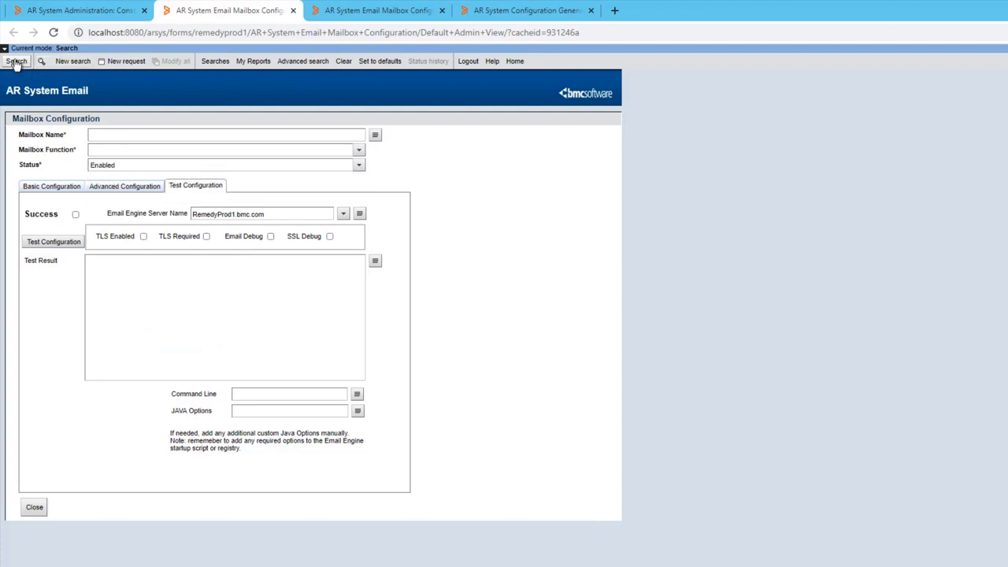
Step: Search enabled mailboxes, test Outgoing_SMTP successfully, and move down to the Incoming_POP3 record
{"action": "left_click", "coordinate": [16, 61]}
{"action": "left_click", "coordinate": [99, 100]}
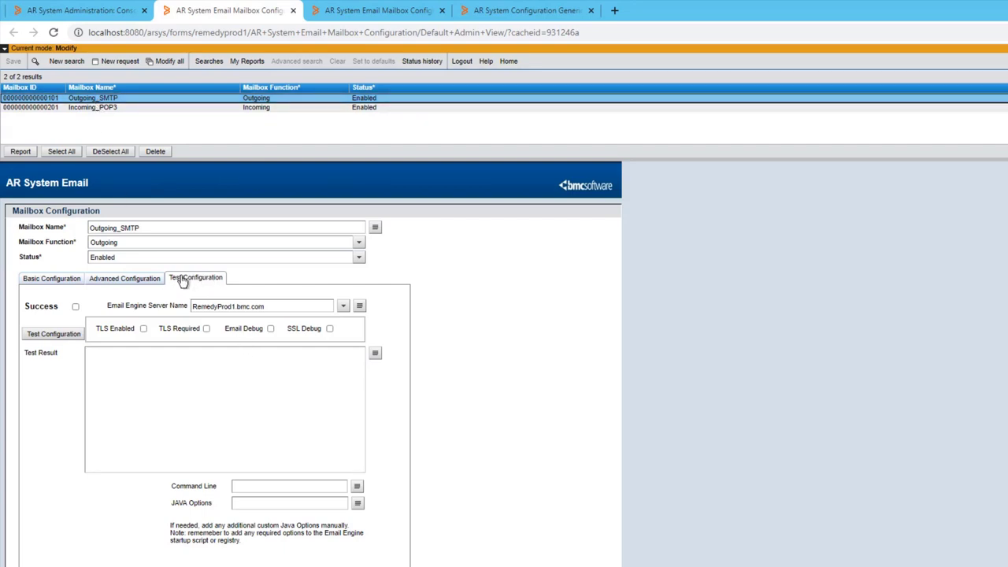
{"action": "left_click", "coordinate": [37, 338]}
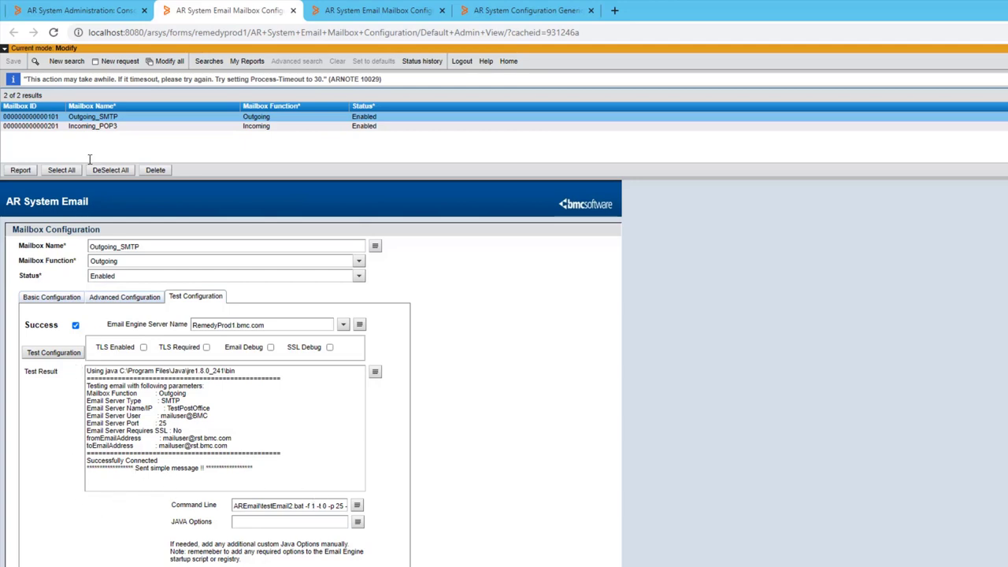
{"action": "key", "text": "Down"}
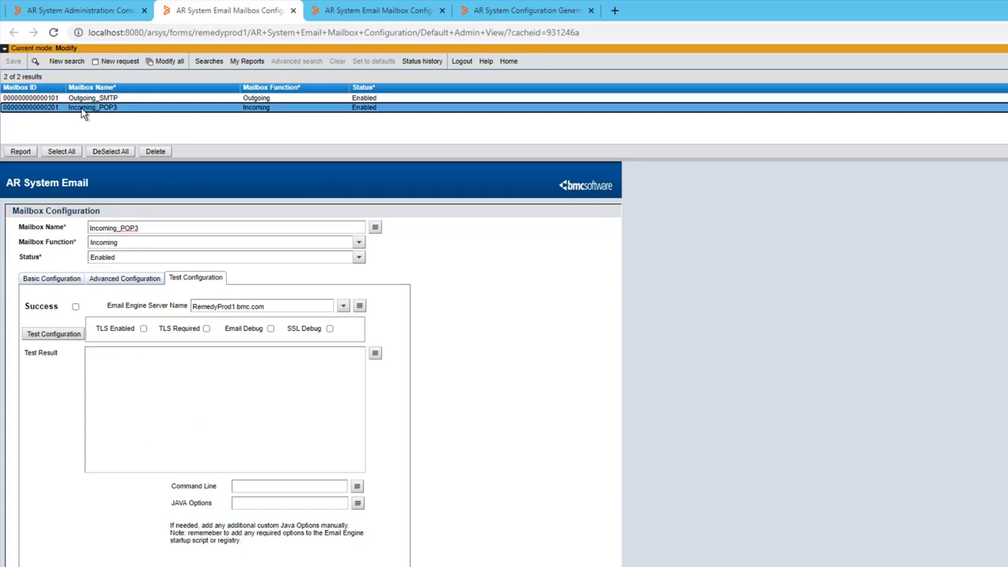
Step: Run the Incoming_POP3 connection test twice and review its log
{"action": "left_click", "coordinate": [52, 335]}
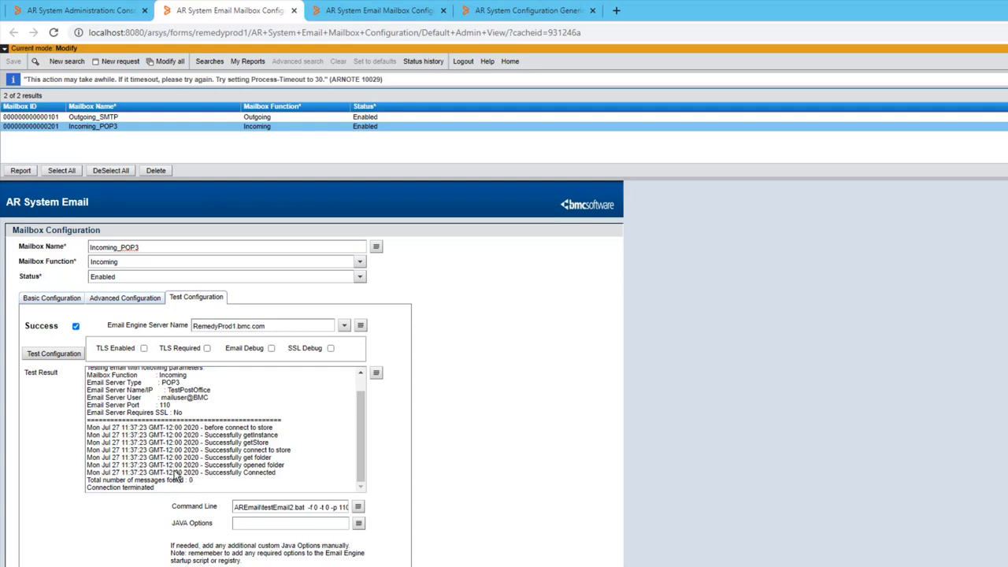
{"action": "left_click", "coordinate": [54, 354]}
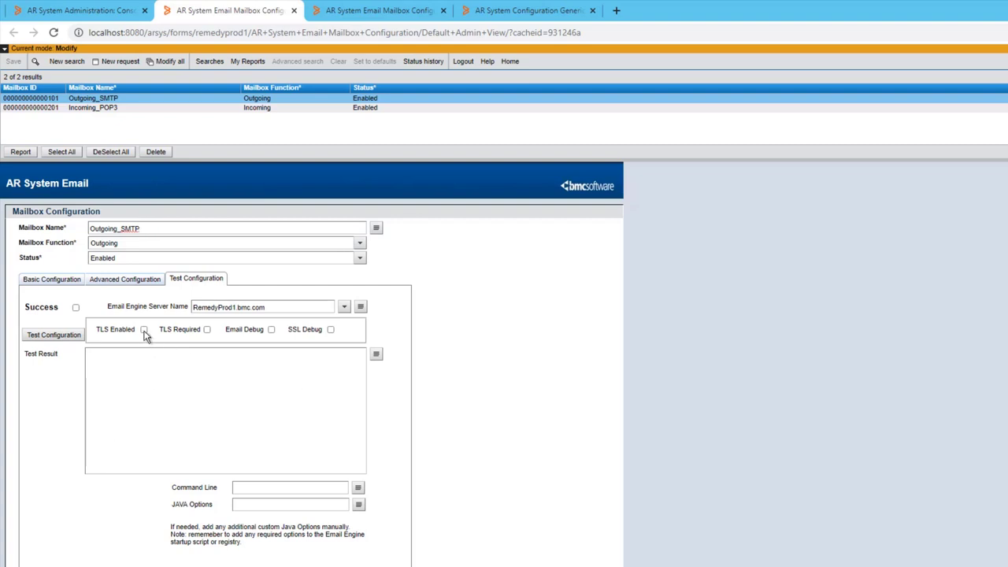
Step: Toggle the TLS and debug checkboxes so only Email Debug stays on (-Dmail.debug=true)
{"action": "left_click", "coordinate": [143, 329]}
{"action": "left_click", "coordinate": [271, 329]}
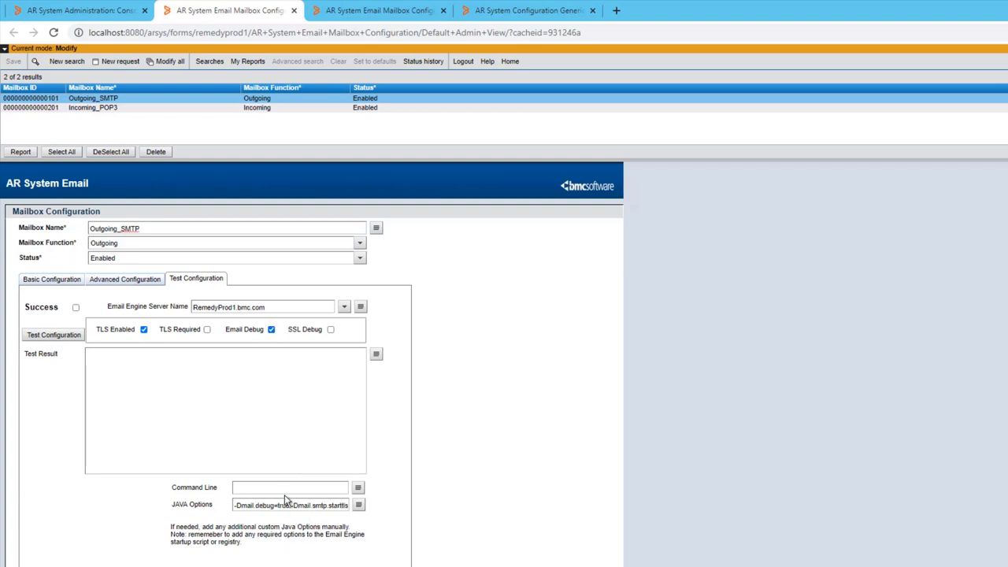
{"action": "left_click", "coordinate": [206, 330]}
{"action": "left_click", "coordinate": [331, 330]}
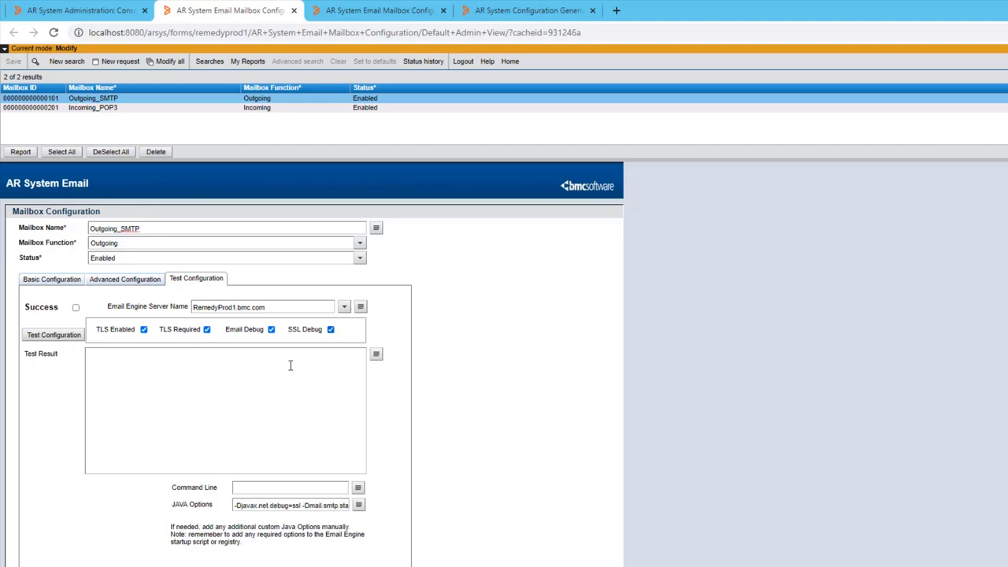
{"action": "left_click", "coordinate": [143, 329]}
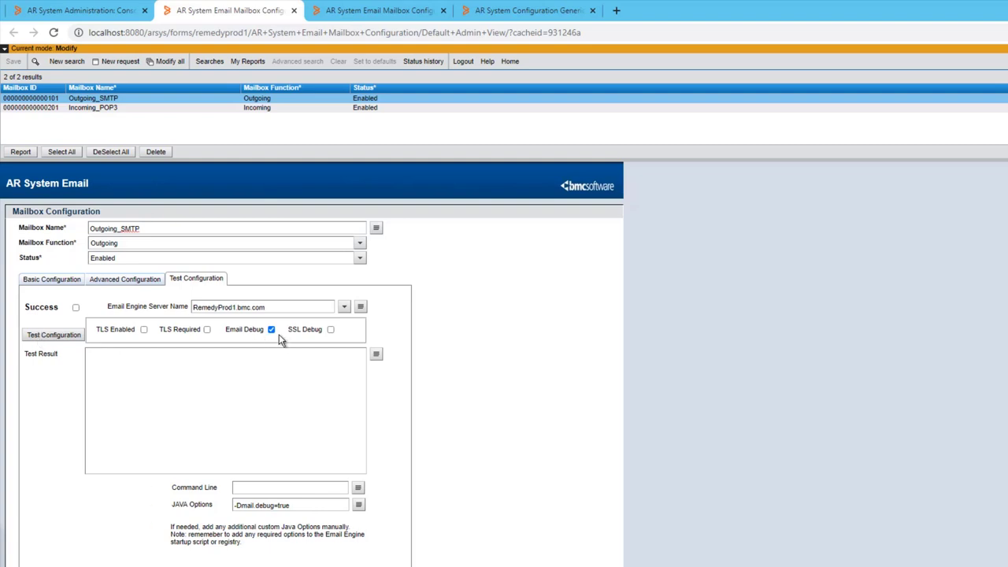
Step: Run the debug-enabled Outgoing_SMTP test, scroll its log, then view Incoming_POP3's Basic Configuration
{"action": "left_click", "coordinate": [33, 339]}
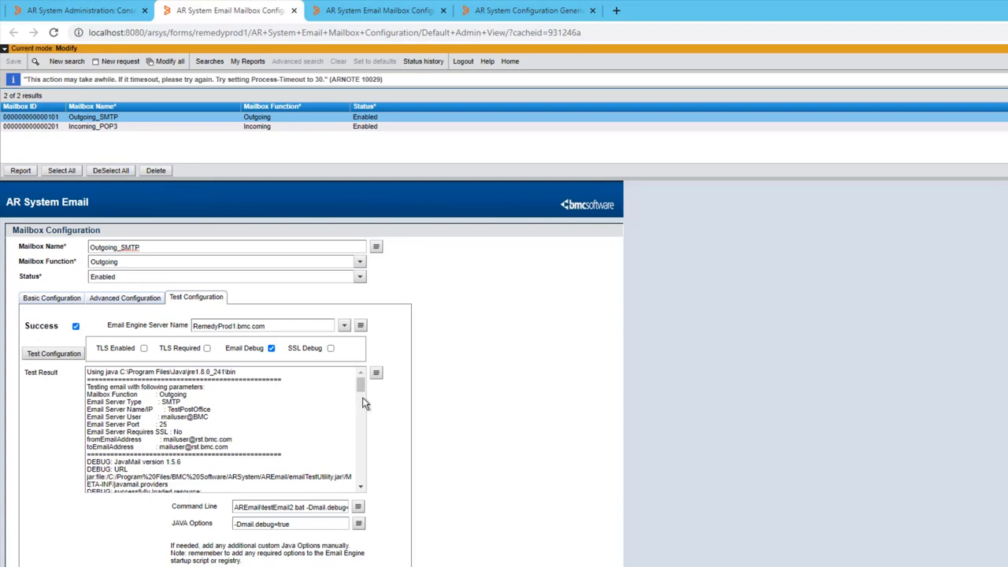
{"action": "left_click_drag", "start_coordinate": [361, 388], "coordinate": [360, 437]}
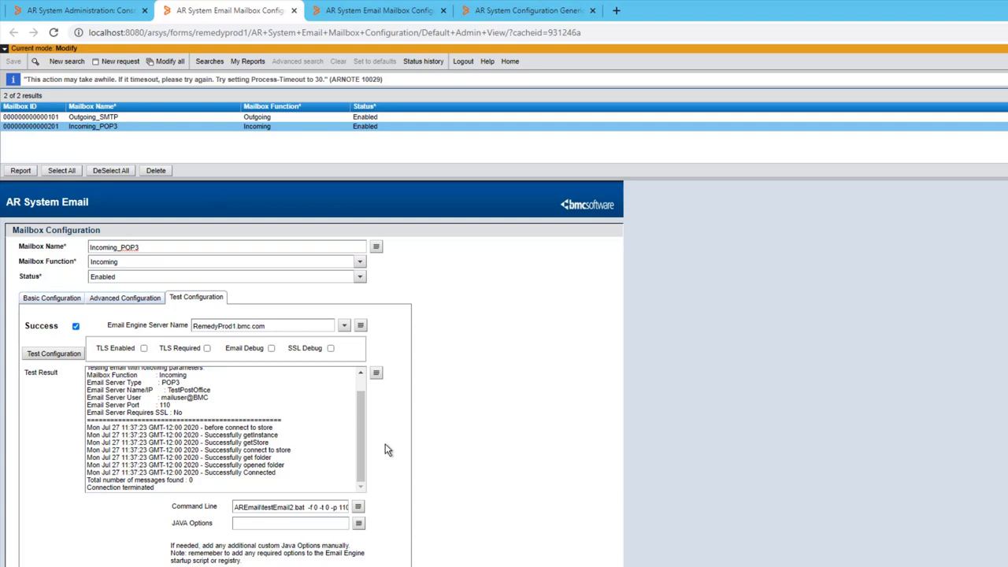
{"action": "left_click", "coordinate": [50, 298]}
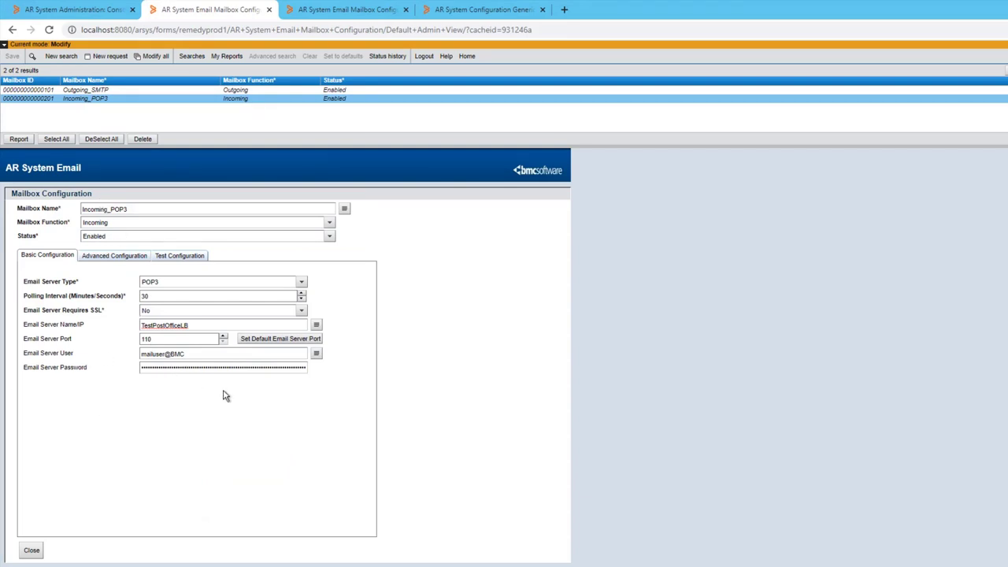
Step: Run the Incoming_POP3 test, read the TestPostOfficeLB UnknownHostException trace, and return to Basic Configuration
{"action": "left_click", "coordinate": [169, 257]}
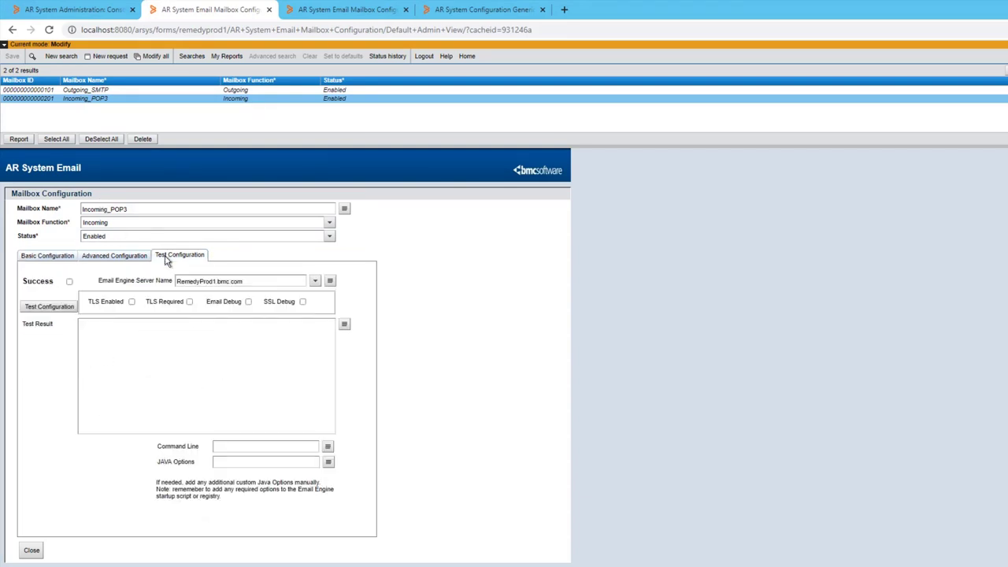
{"action": "left_click", "coordinate": [47, 309]}
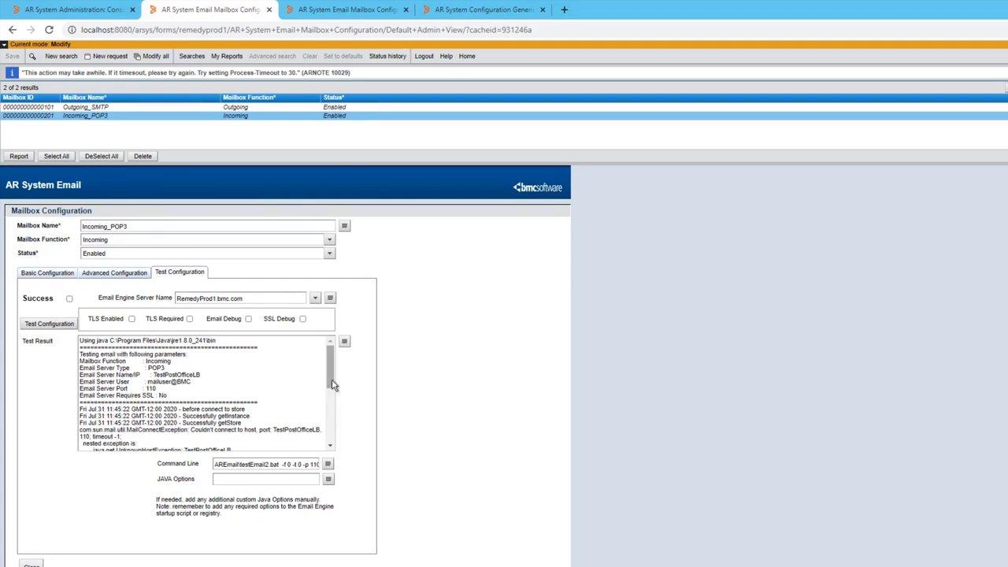
{"action": "left_click_drag", "start_coordinate": [332, 384], "coordinate": [333, 410]}
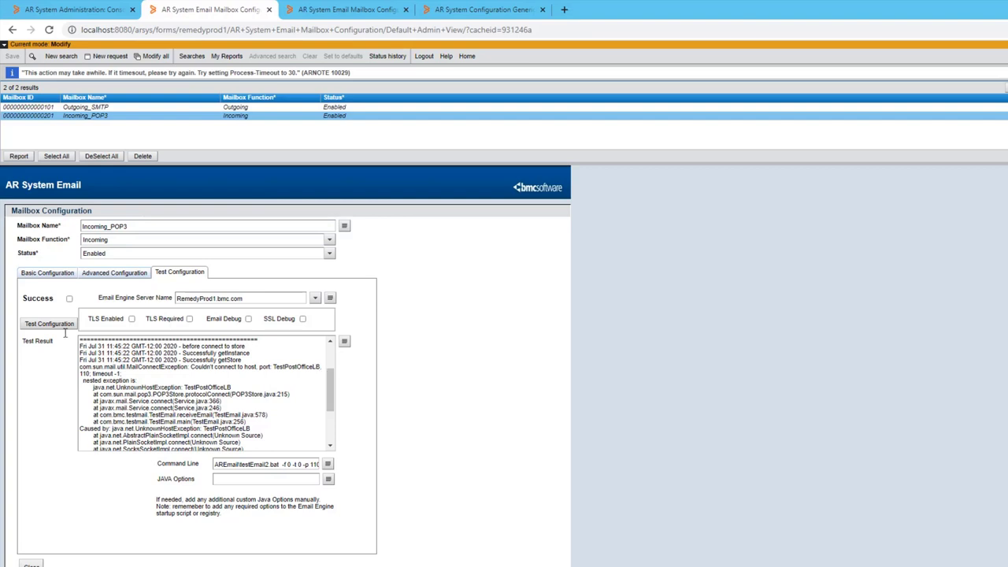
{"action": "left_click", "coordinate": [49, 274]}
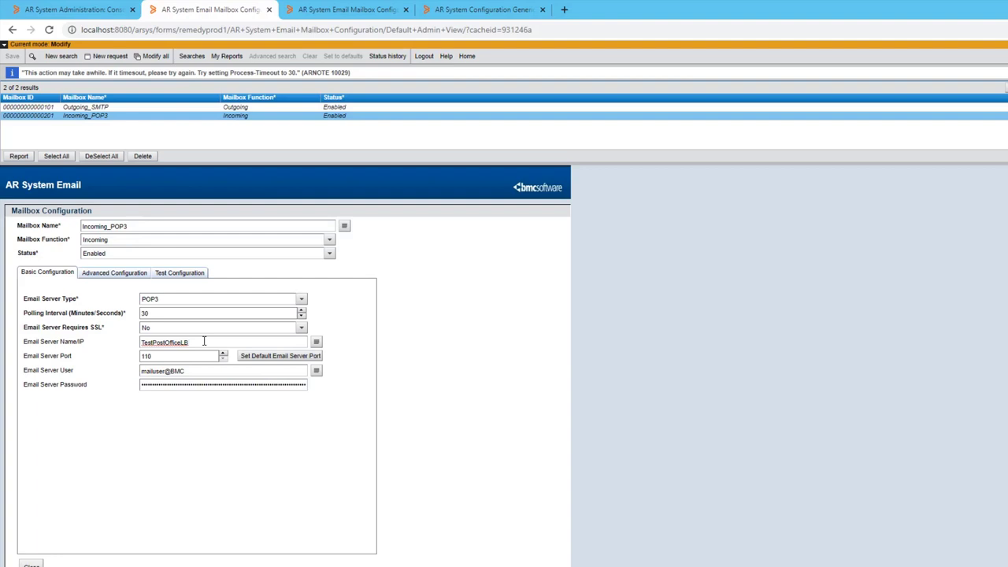
Step: Fix the Incoming_POP3 server name to TestPostOffice, save, and rerun its test successfully
{"action": "key", "text": "BackSpace"}
{"action": "left_click", "coordinate": [12, 56]}
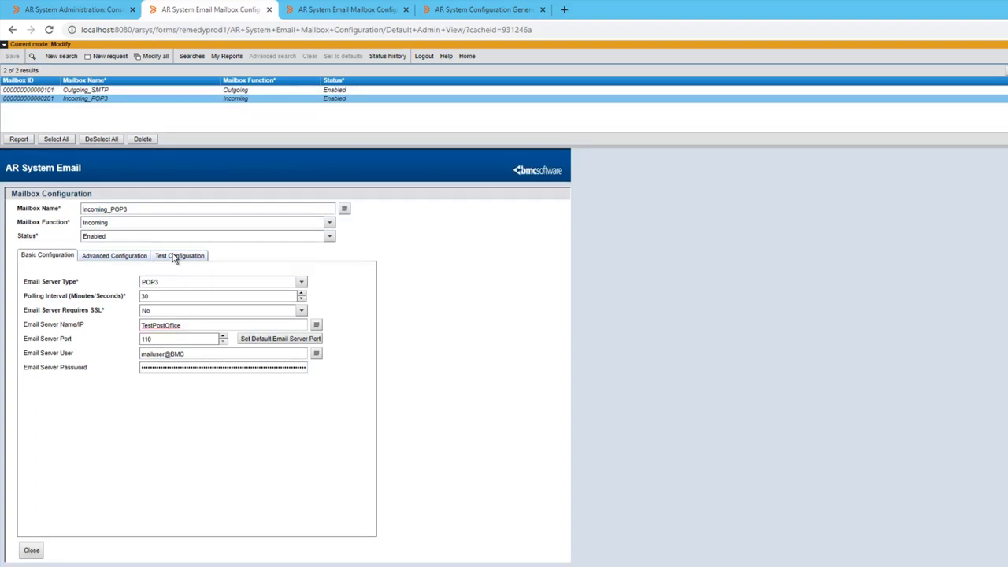
{"action": "left_click", "coordinate": [175, 257]}
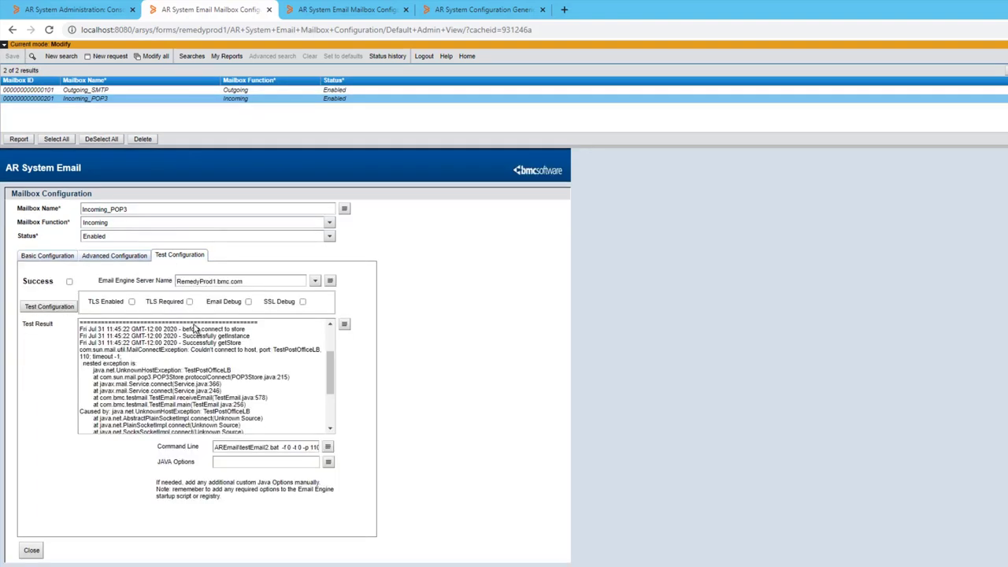
{"action": "left_click", "coordinate": [43, 310]}
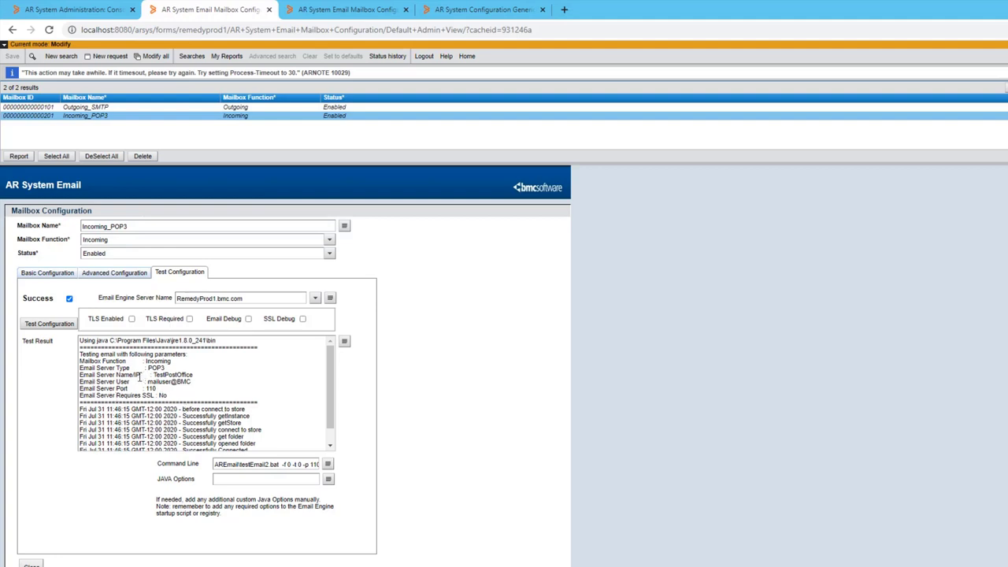
{"action": "left_click", "coordinate": [45, 273]}
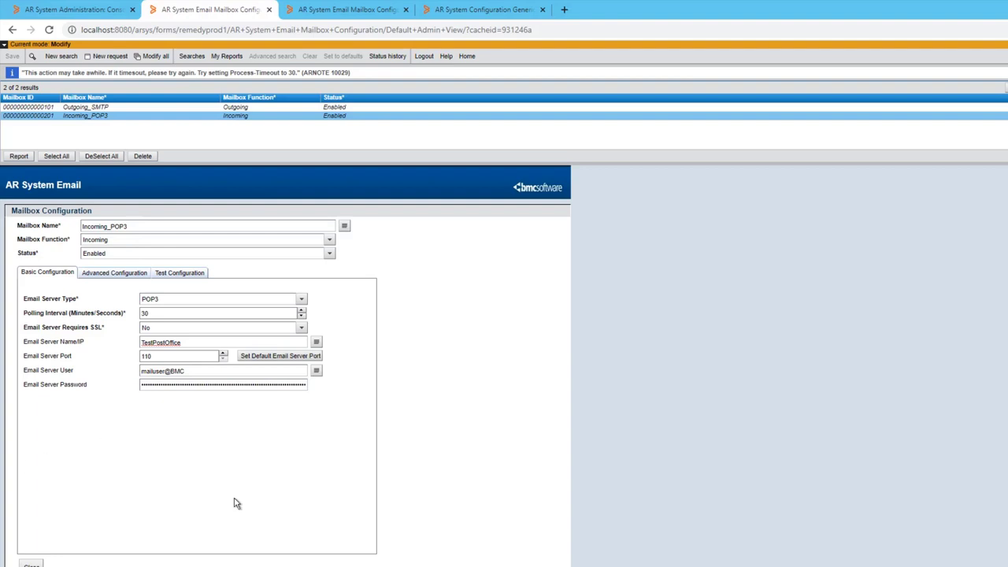
Step: Run the connection test on the Outgoing_SMTP mailbox record
{"action": "left_click", "coordinate": [88, 107]}
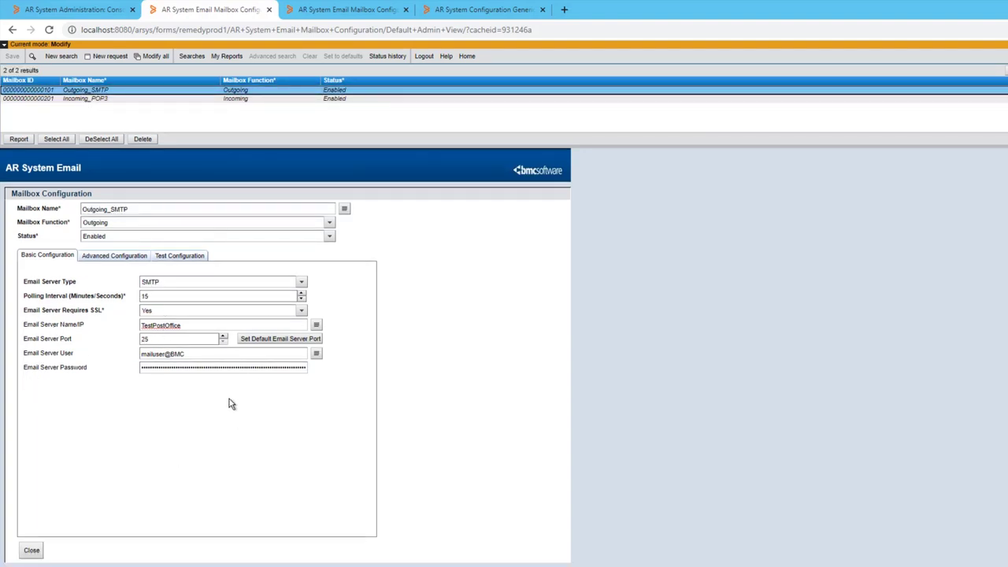
{"action": "left_click", "coordinate": [187, 258]}
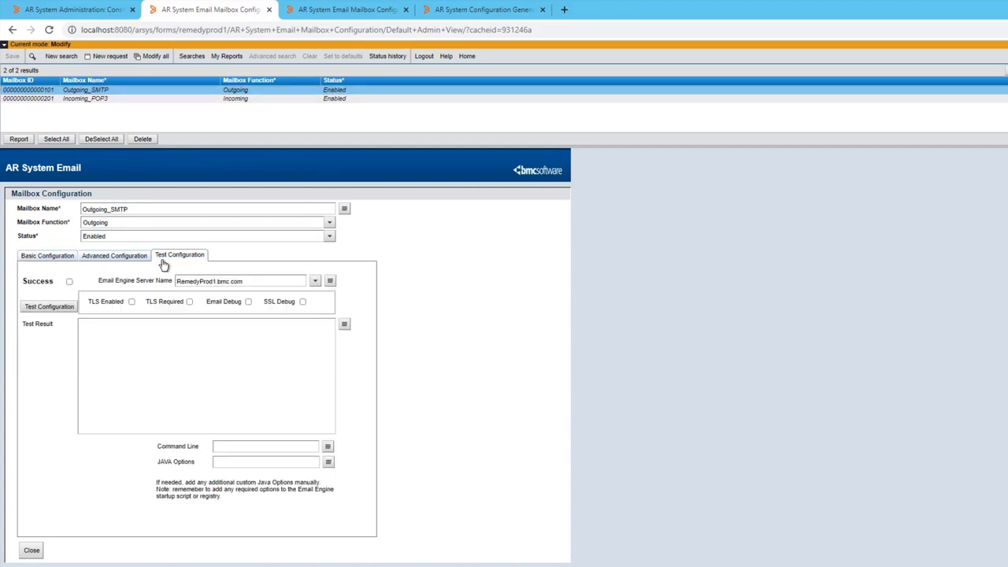
{"action": "left_click", "coordinate": [34, 311]}
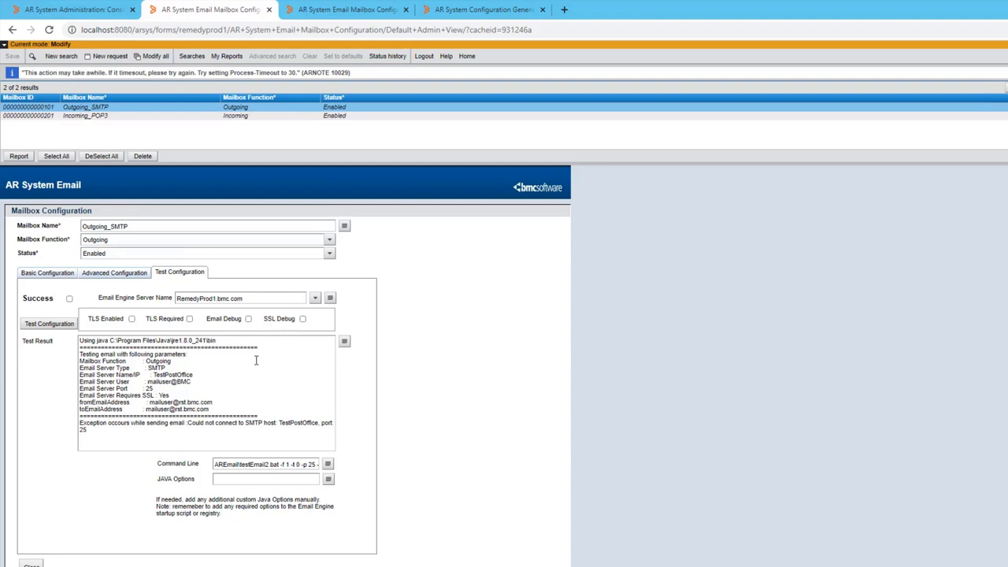
Step: Rerun the Outgoing_SMTP test with Email Debug enabled and open its output in a larger window
{"action": "left_click", "coordinate": [249, 319]}
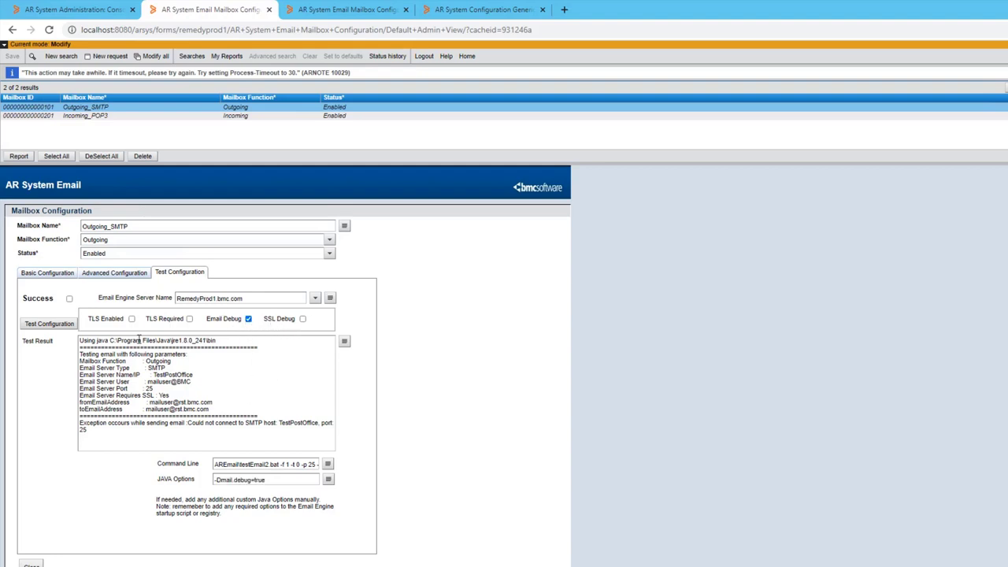
{"action": "left_click", "coordinate": [45, 329]}
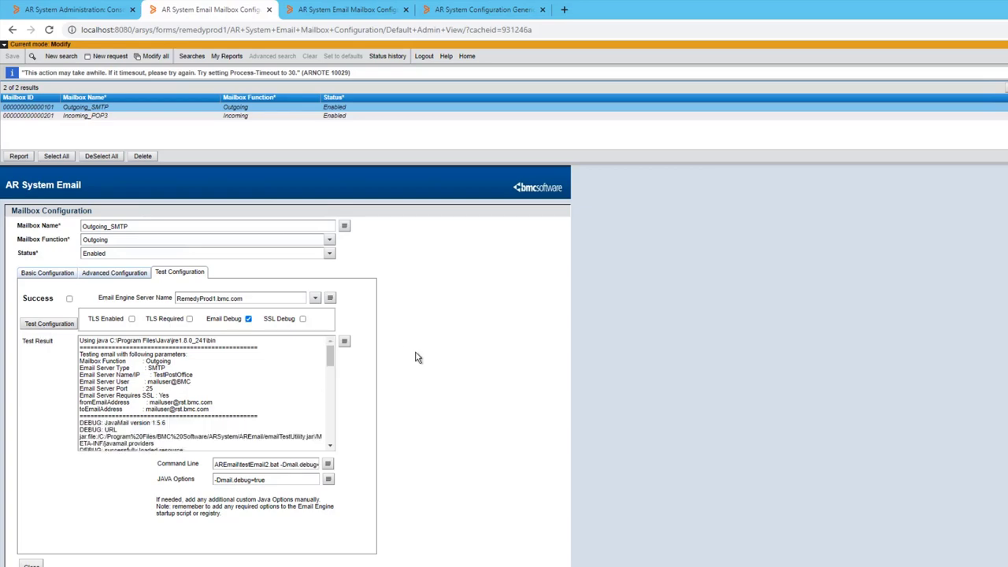
{"action": "left_click", "coordinate": [344, 346]}
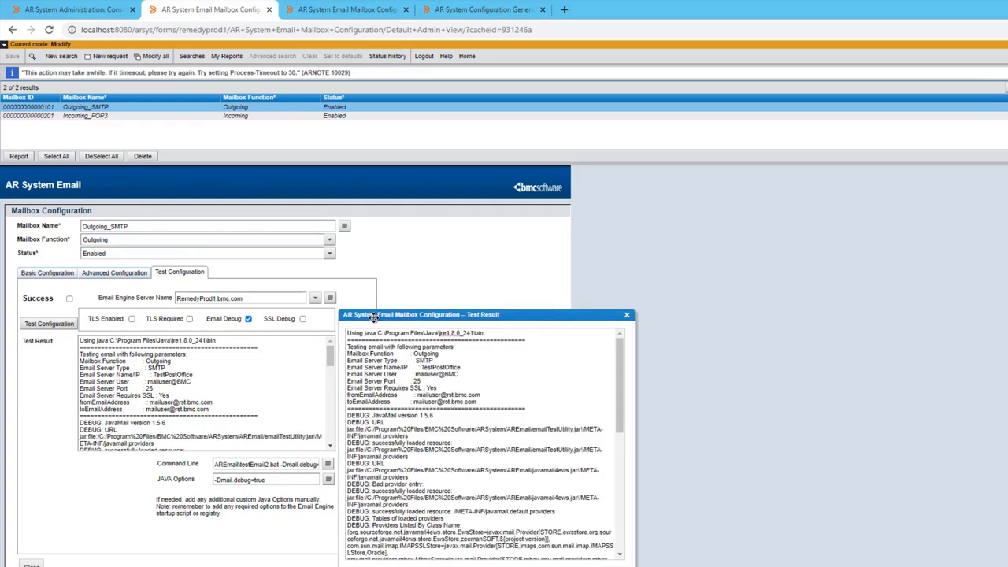
Step: Enlarge the debug output window to read the log, then close it and view Basic Configuration
{"action": "left_click_drag", "start_coordinate": [375, 317], "coordinate": [226, 138]}
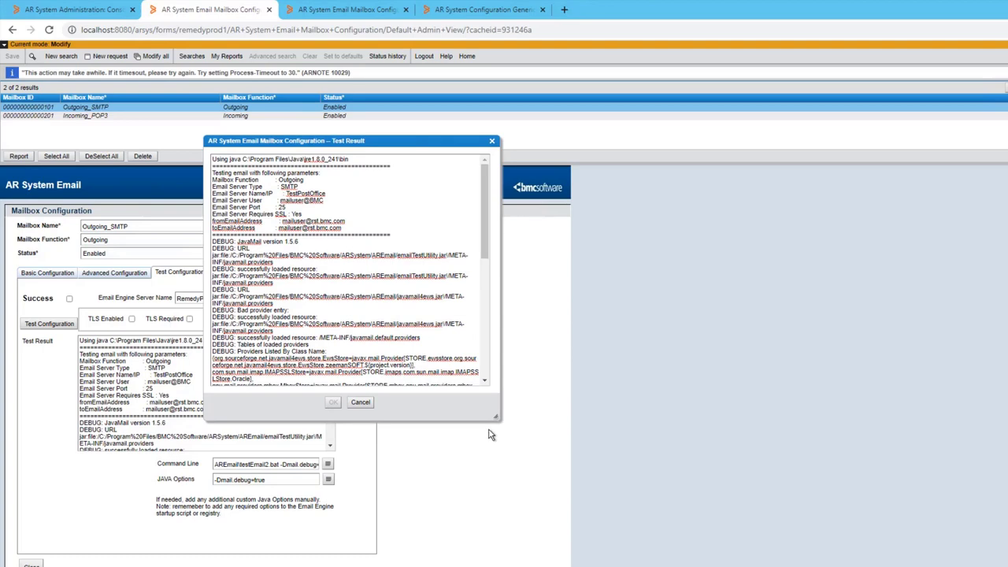
{"action": "left_click_drag", "start_coordinate": [518, 434], "coordinate": [653, 529]}
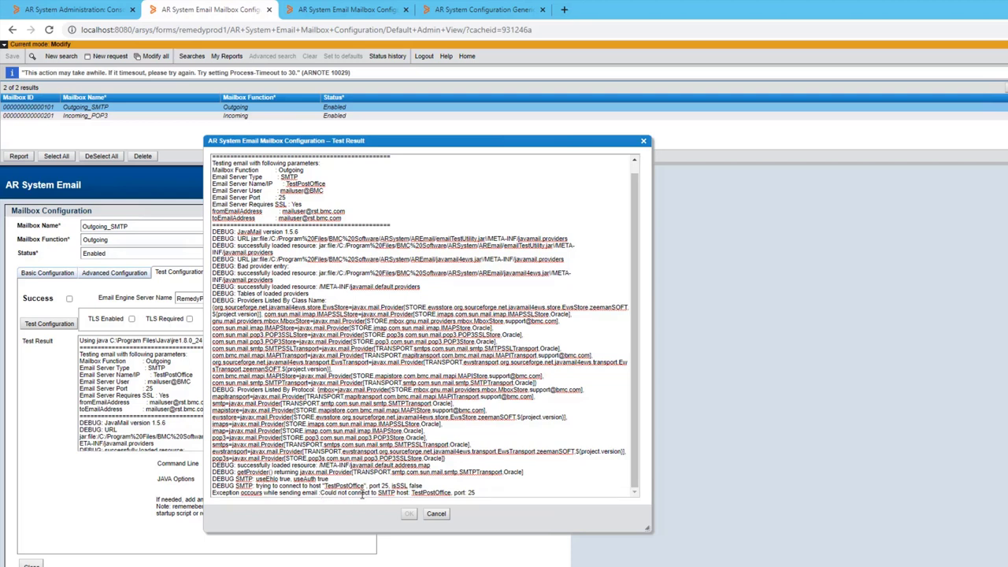
{"action": "left_click", "coordinate": [437, 516]}
{"action": "left_click", "coordinate": [47, 273]}
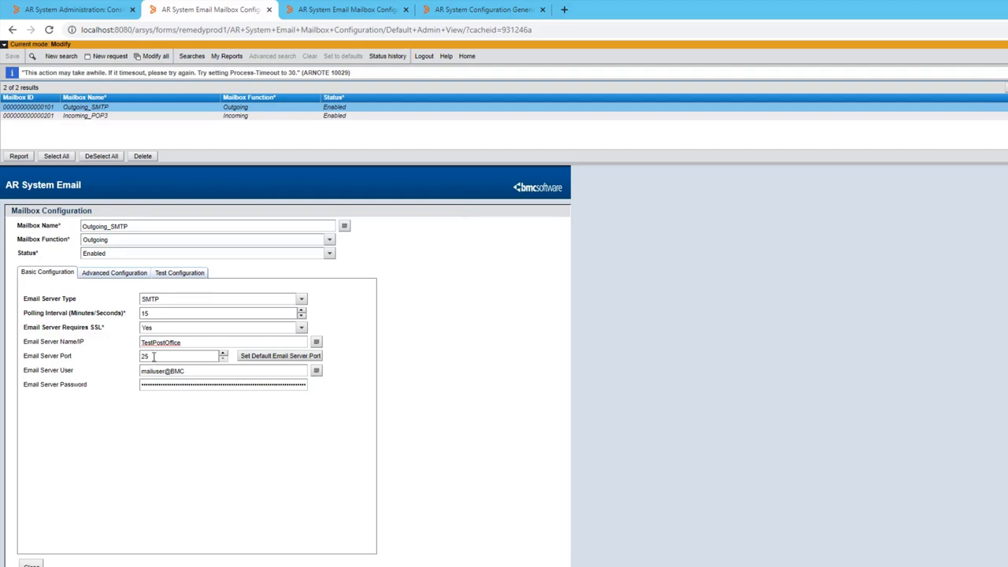
Step: Rerun the Outgoing_SMTP test with Email Debug off and SSL Debug on
{"action": "left_click", "coordinate": [186, 274]}
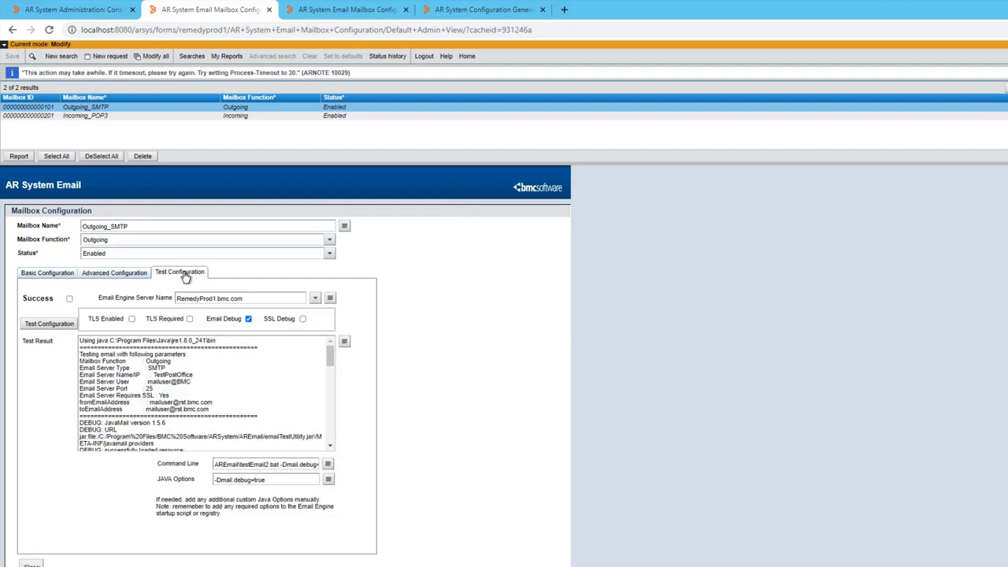
{"action": "left_click", "coordinate": [248, 319]}
{"action": "left_click", "coordinate": [302, 319]}
{"action": "left_click", "coordinate": [32, 327]}
Step: Expand the test output, find the 'Unrecognized SSL message, plaintext connection?' error, then close it
{"action": "left_click", "coordinate": [345, 343]}
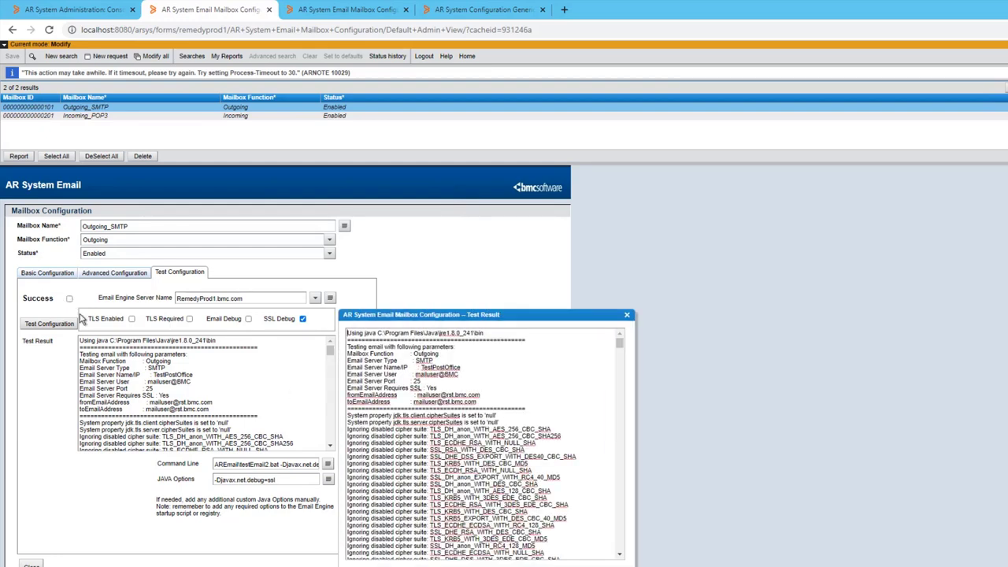
{"action": "left_click_drag", "start_coordinate": [367, 296], "coordinate": [266, 137]}
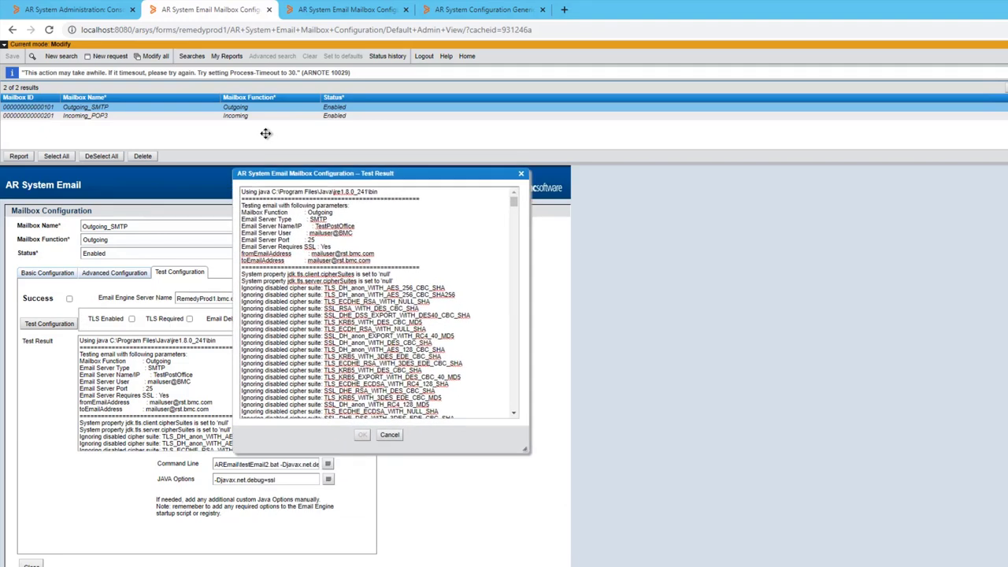
{"action": "left_click_drag", "start_coordinate": [512, 402], "coordinate": [614, 566]}
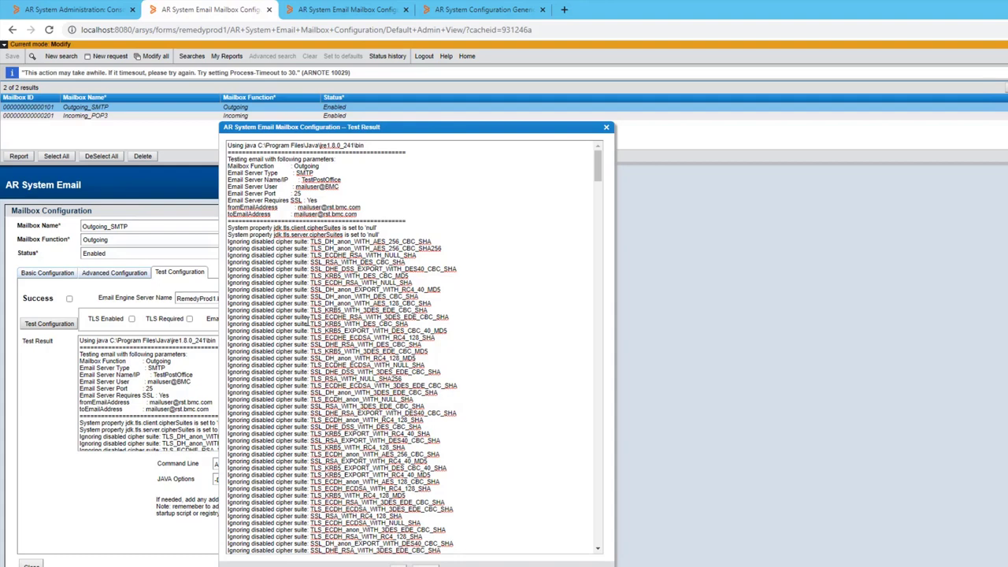
{"action": "scroll", "coordinate": [337, 314], "scroll_direction": "down", "scroll_amount": 15}
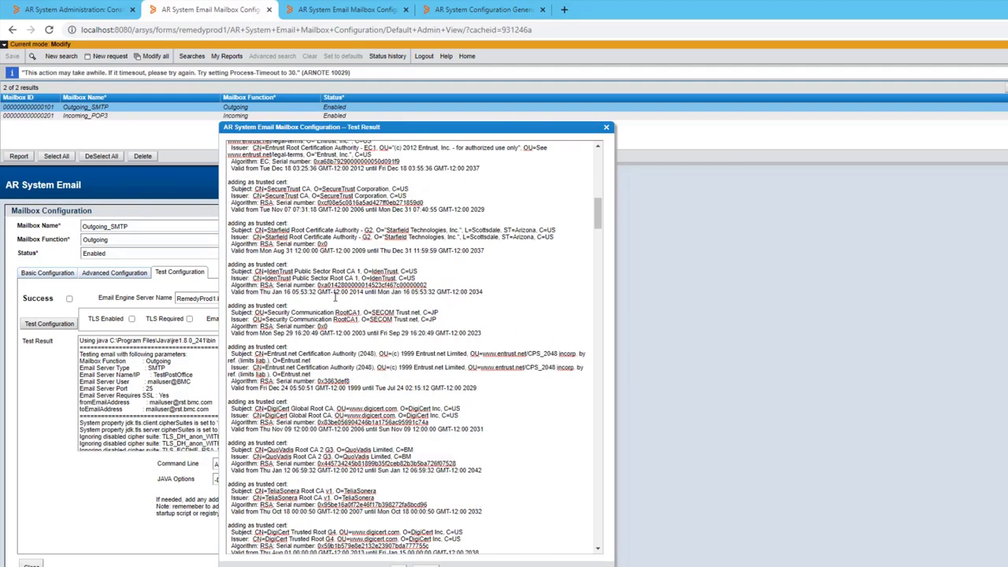
{"action": "scroll", "coordinate": [335, 297], "scroll_direction": "down", "scroll_amount": 10}
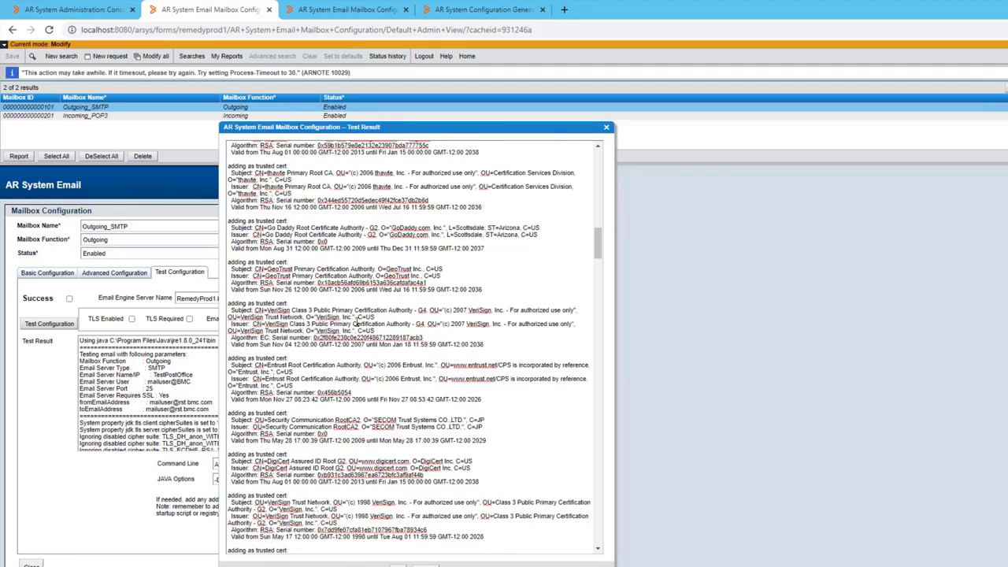
{"action": "scroll", "coordinate": [333, 357], "scroll_direction": "down", "scroll_amount": 5}
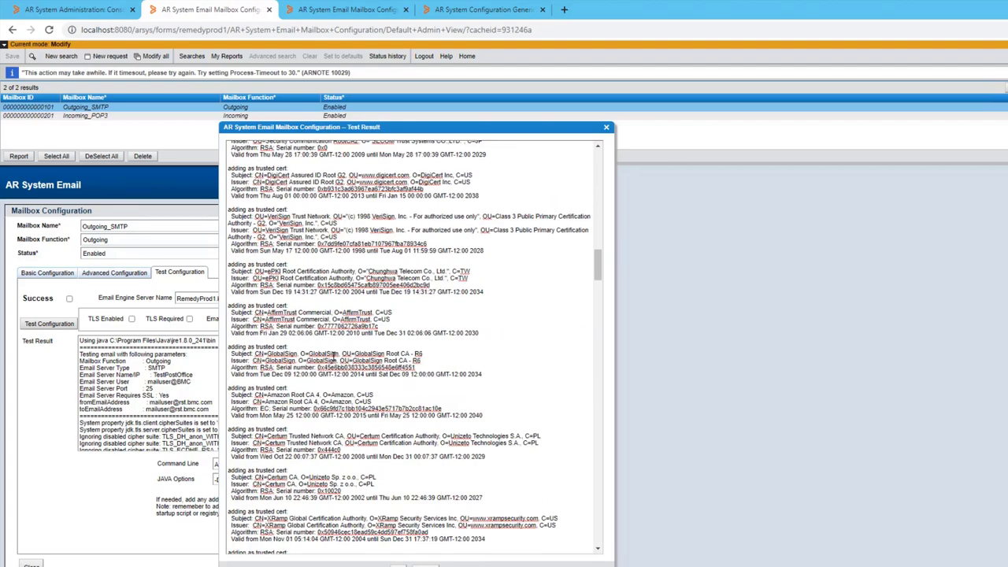
{"action": "scroll", "coordinate": [337, 357], "scroll_direction": "down", "scroll_amount": 15}
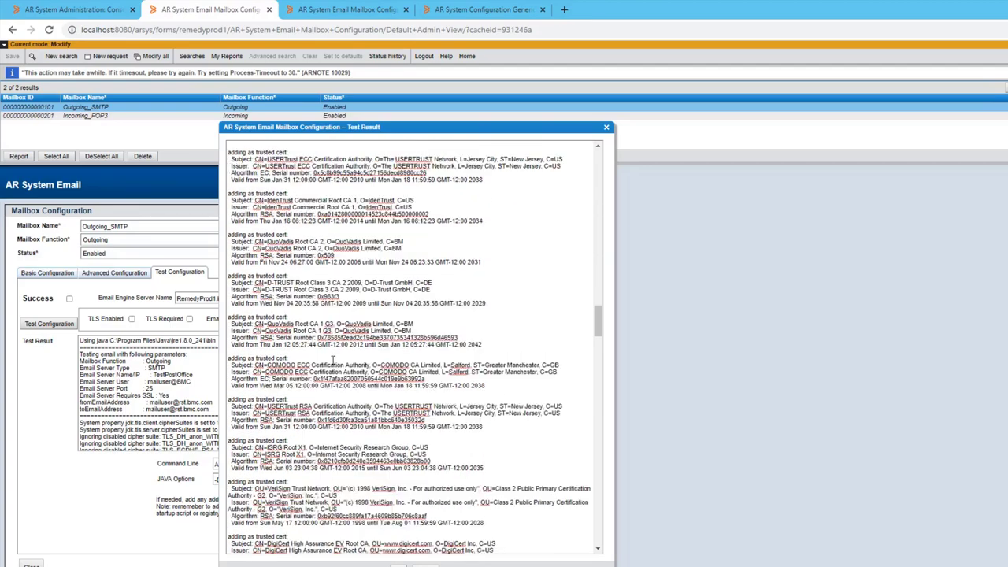
{"action": "scroll", "coordinate": [336, 357], "scroll_direction": "down", "scroll_amount": 15}
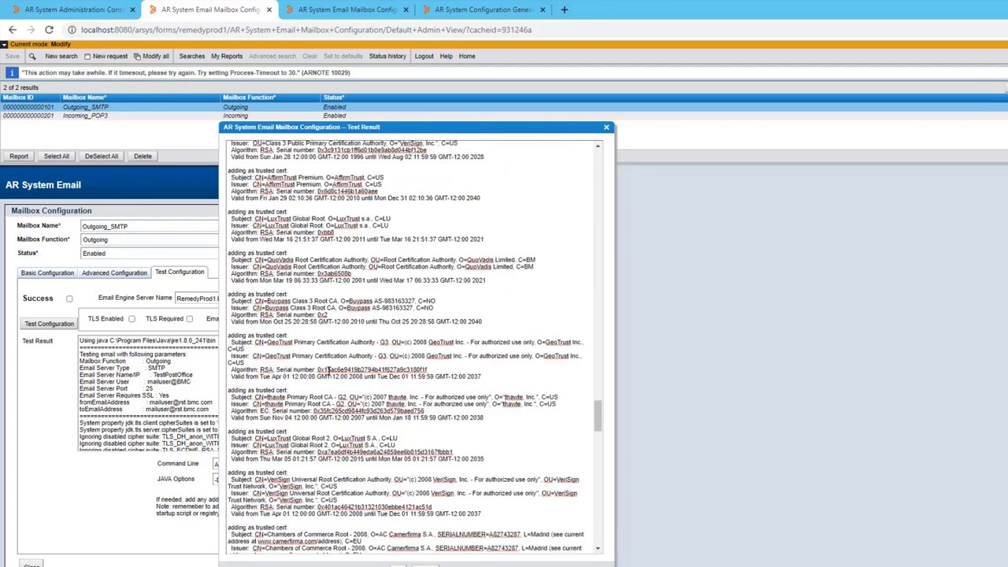
{"action": "scroll", "coordinate": [329, 370], "scroll_direction": "down", "scroll_amount": 15}
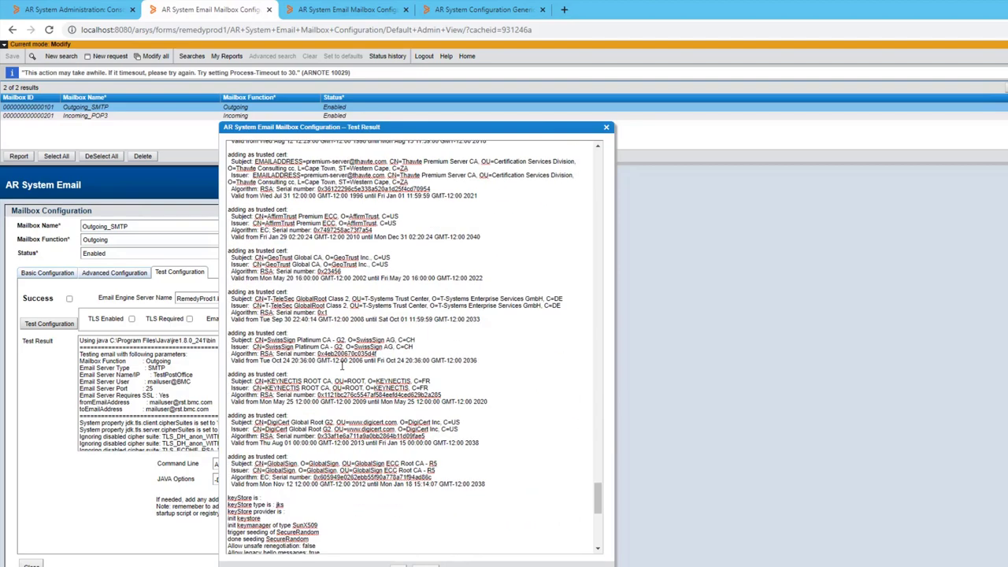
{"action": "scroll", "coordinate": [590, 507], "scroll_direction": "down", "scroll_amount": 3}
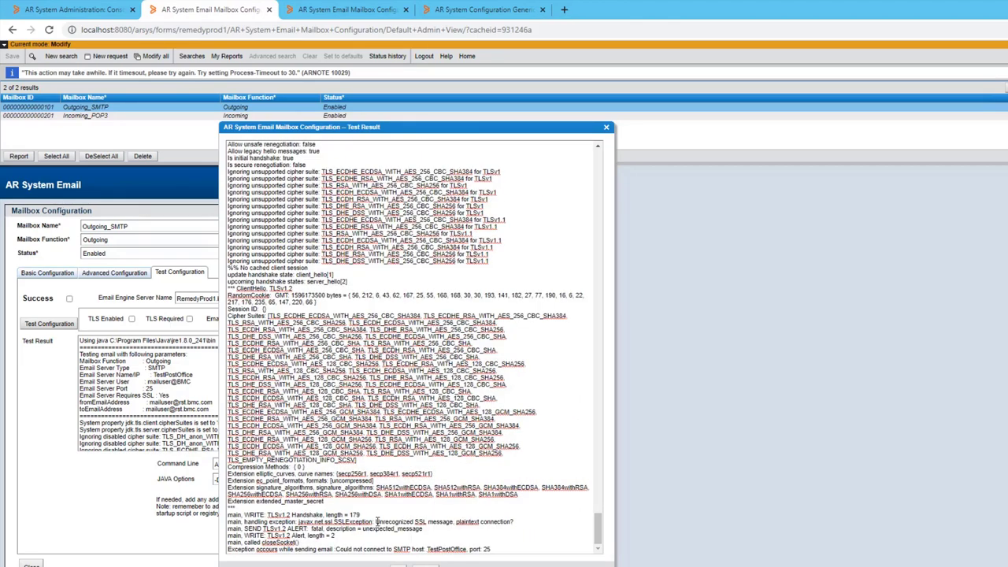
{"action": "left_click_drag", "start_coordinate": [375, 521], "coordinate": [516, 522]}
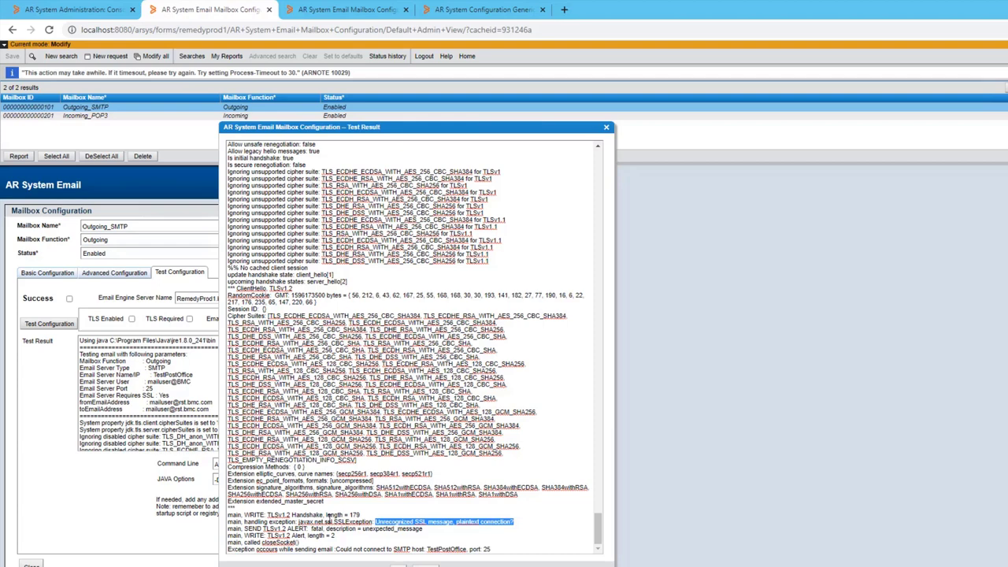
{"action": "left_click", "coordinate": [425, 564]}
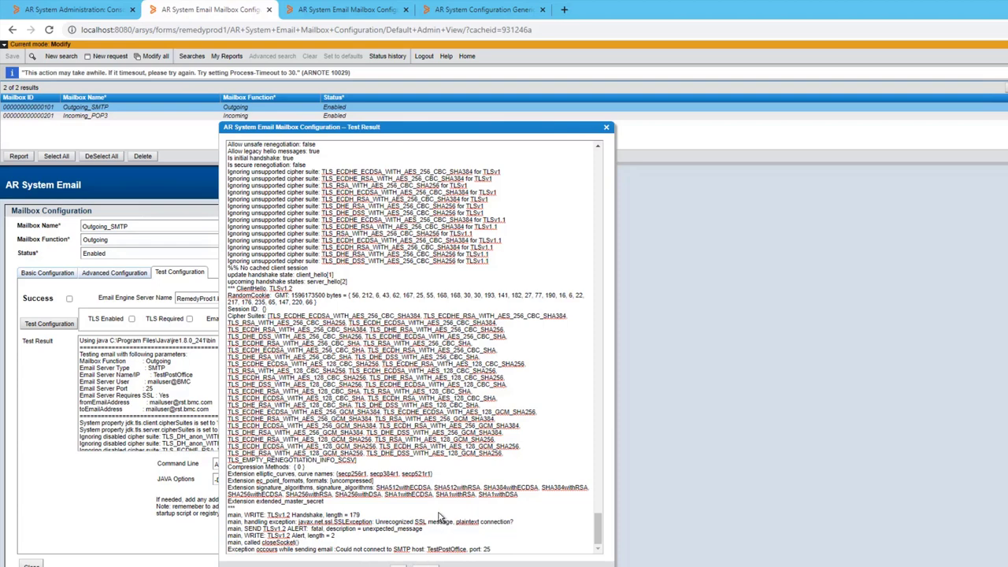
Step: Set Email Server Requires SSL to No and rerun the Outgoing_SMTP connection test
{"action": "left_click", "coordinate": [25, 273]}
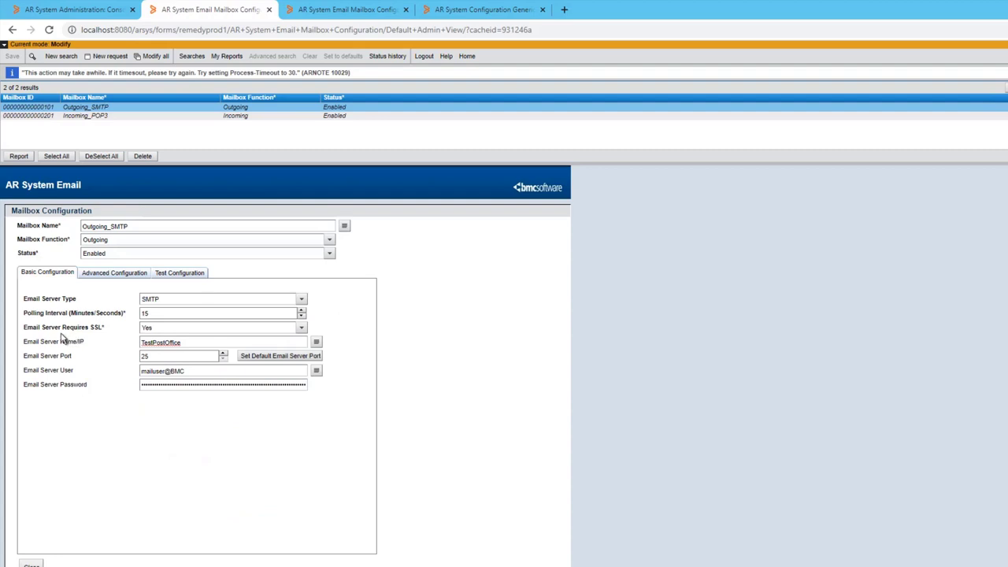
{"action": "left_click", "coordinate": [303, 331]}
{"action": "left_click", "coordinate": [168, 347]}
{"action": "left_click", "coordinate": [186, 274]}
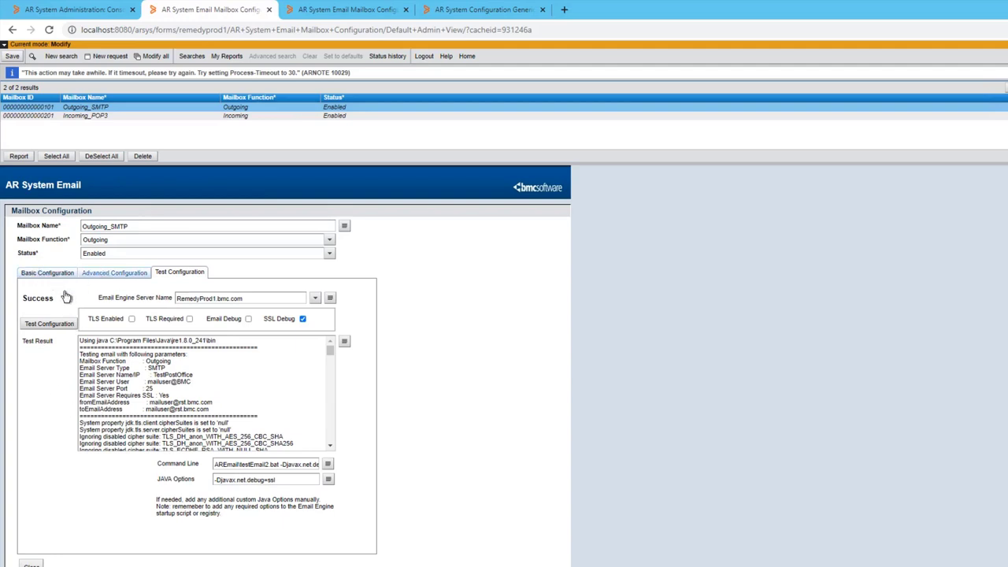
{"action": "left_click", "coordinate": [33, 329]}
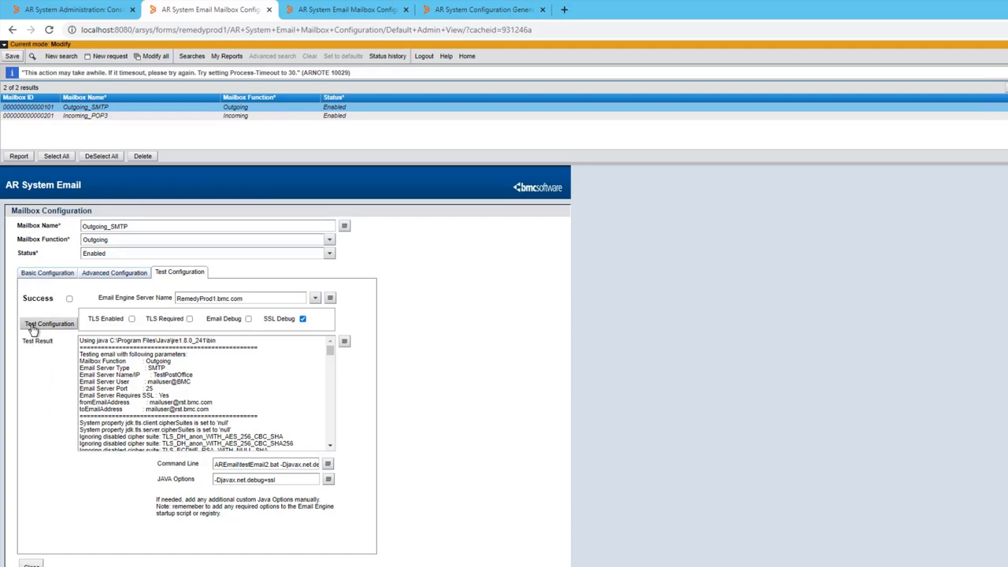
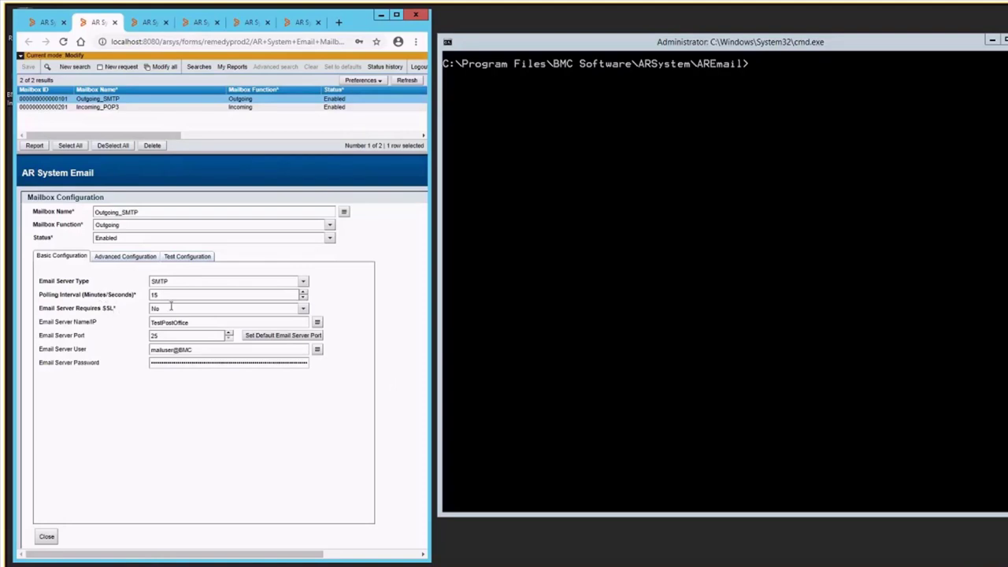
Step: Start the testemail utility and choose Outgoing (1) as the mailbox function and SMTP (0) as the server type
{"action": "left_click", "coordinate": [776, 192]}
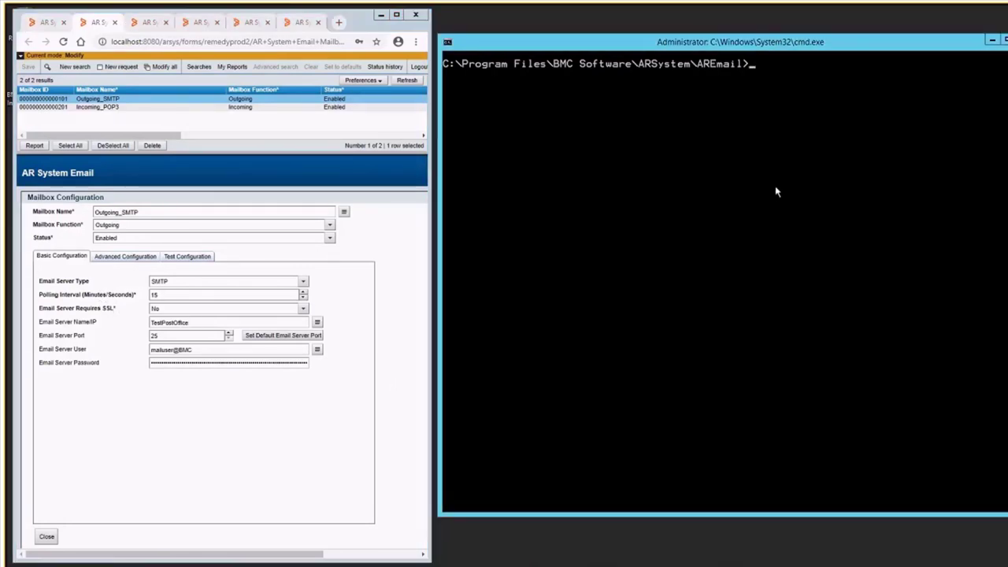
{"action": "type", "text": "testemail"}
{"action": "key", "text": "Return"}
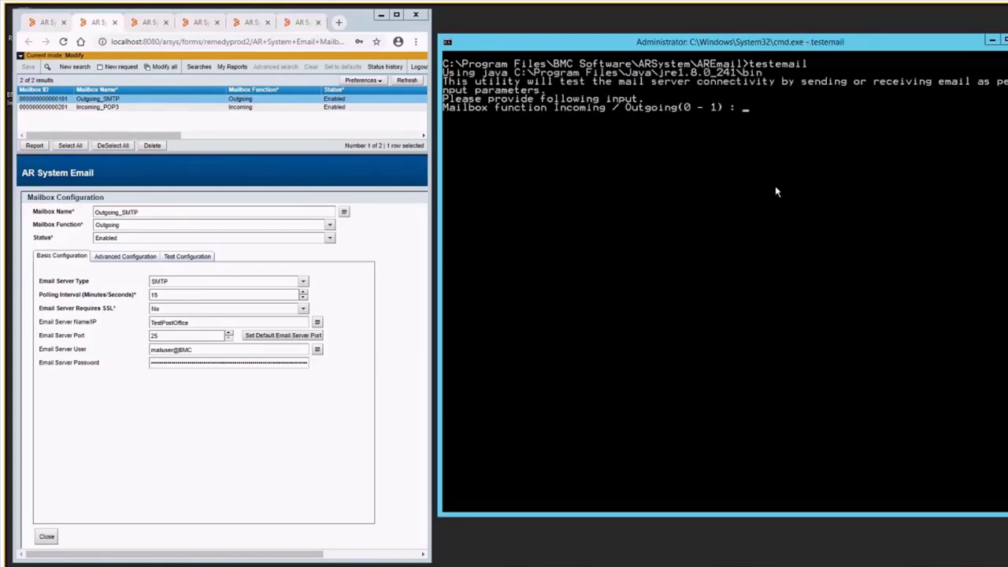
{"action": "type", "text": "1"}
{"action": "key", "text": "Return"}
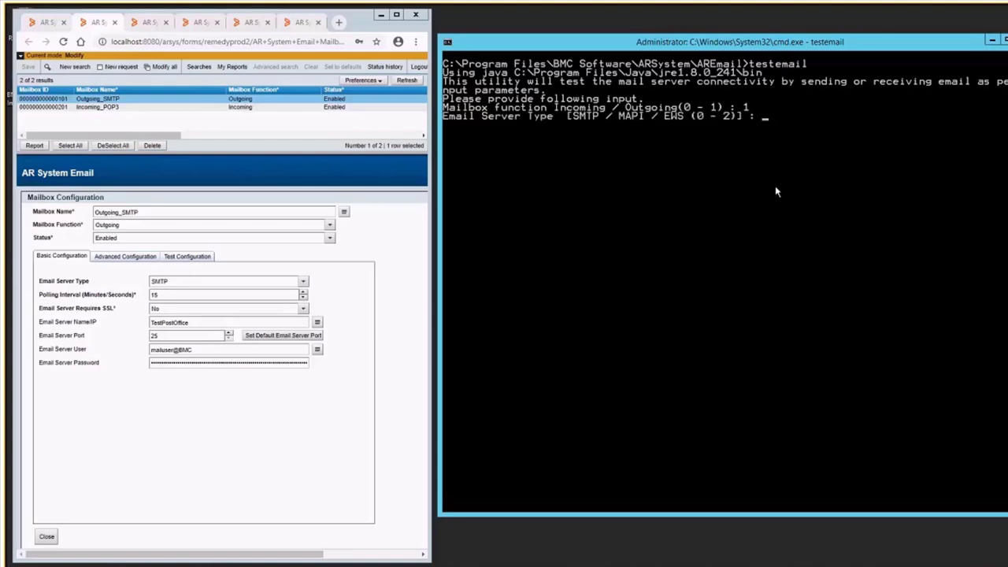
{"action": "type", "text": "0"}
{"action": "key", "text": "Return"}
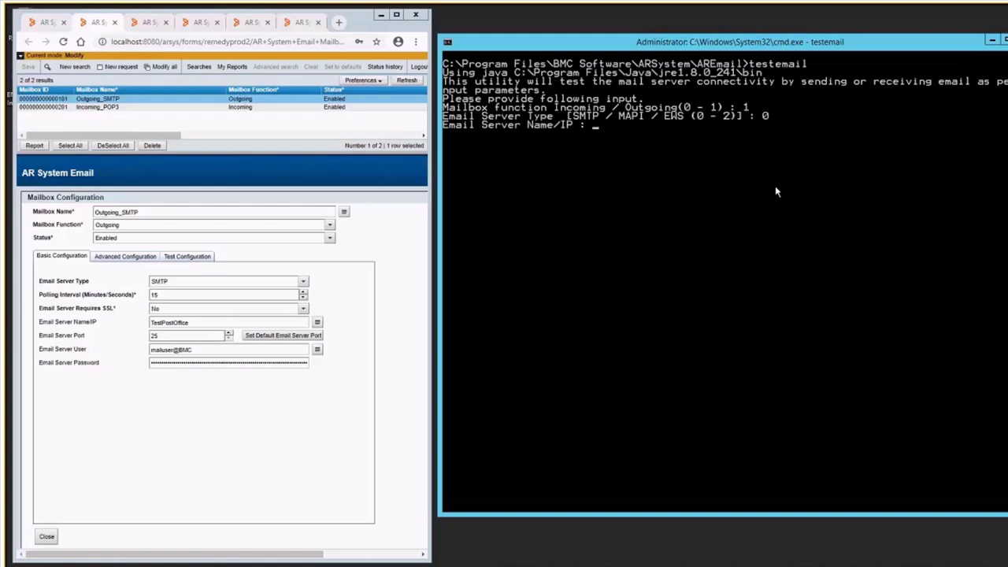
Step: Enter TestPostOffice from the mailbox form as the server name, with port 25
{"action": "left_click", "coordinate": [190, 322]}
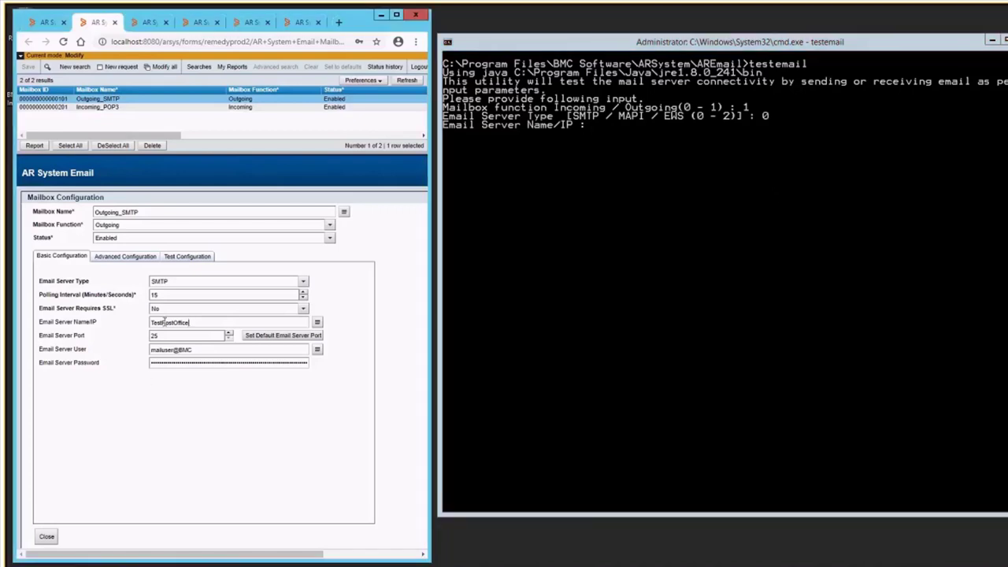
{"action": "left_click_drag", "start_coordinate": [191, 322], "coordinate": [140, 325]}
{"action": "key", "text": "shift+Right"}
{"action": "key", "text": "shift+Right"}
{"action": "key", "text": "shift+Right"}
{"action": "key", "text": "shift+Right"}
{"action": "key", "text": "shift+Home"}
{"action": "key", "text": "ctrl+c"}
{"action": "left_click", "coordinate": [587, 301]}
{"action": "right_click", "coordinate": [586, 301]}
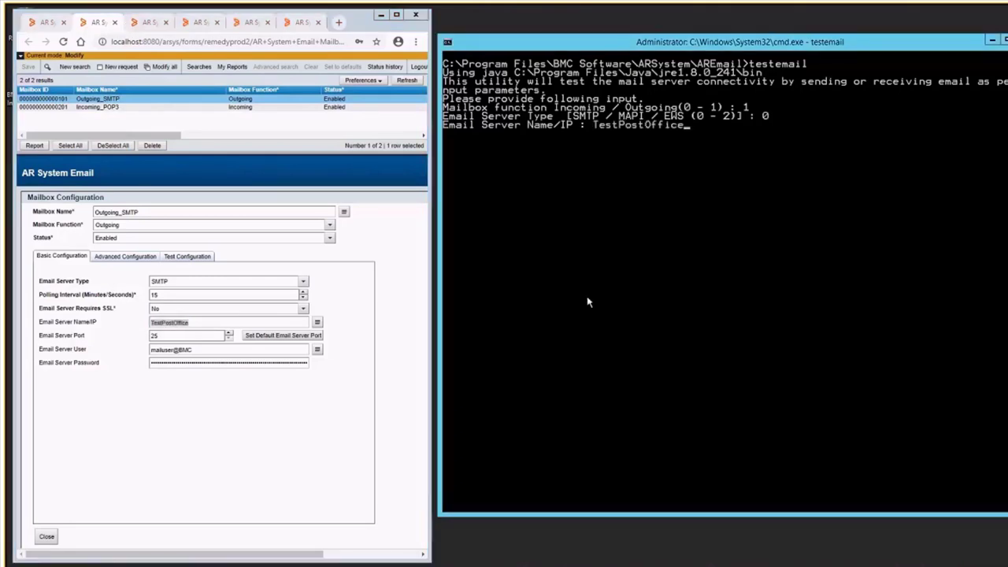
{"action": "key", "text": "Return"}
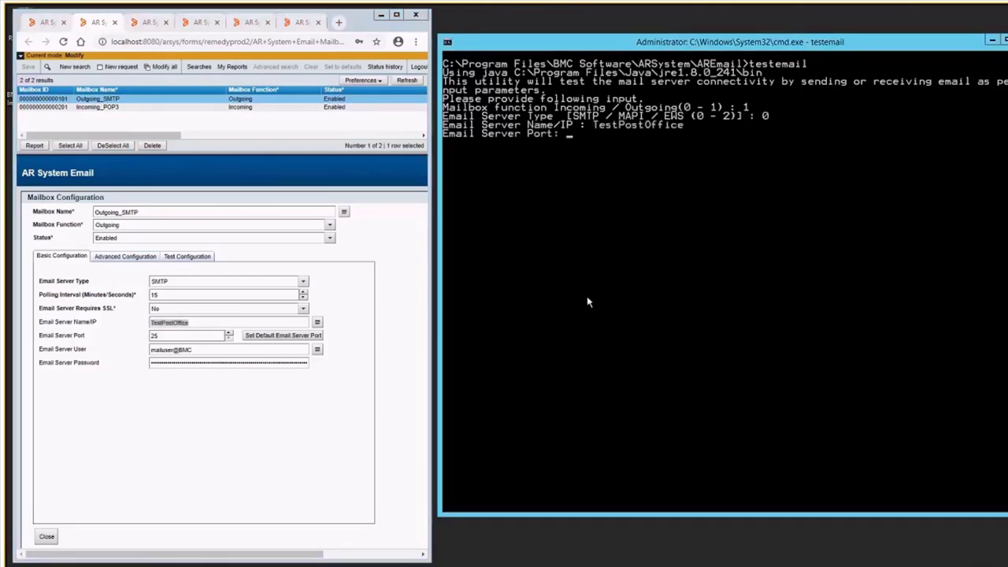
{"action": "type", "text": "25"}
{"action": "key", "text": "Return"}
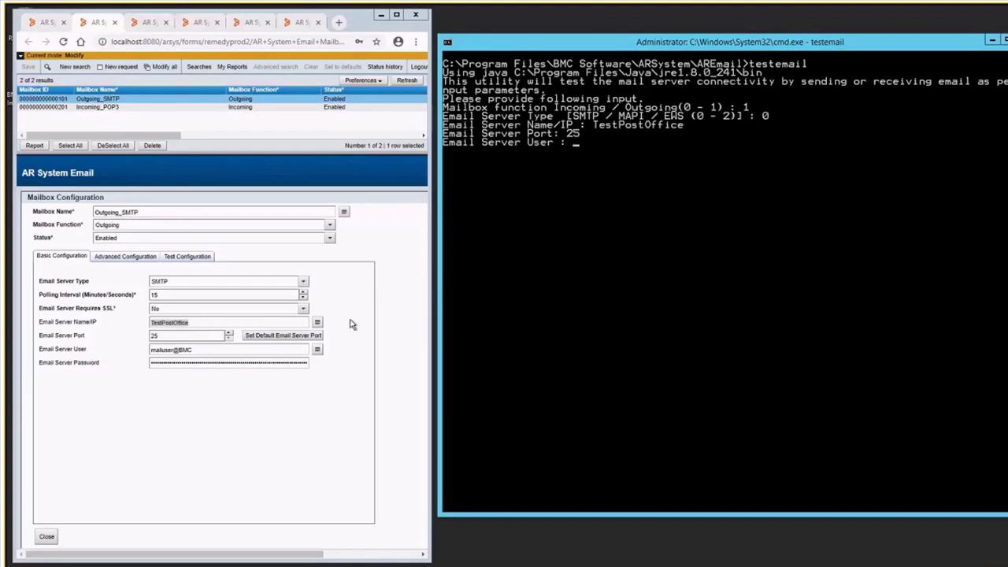
Step: Supply the mailbox's server user and password, and answer 0 (No) for SSL
{"action": "left_click_drag", "start_coordinate": [195, 349], "coordinate": [134, 353]}
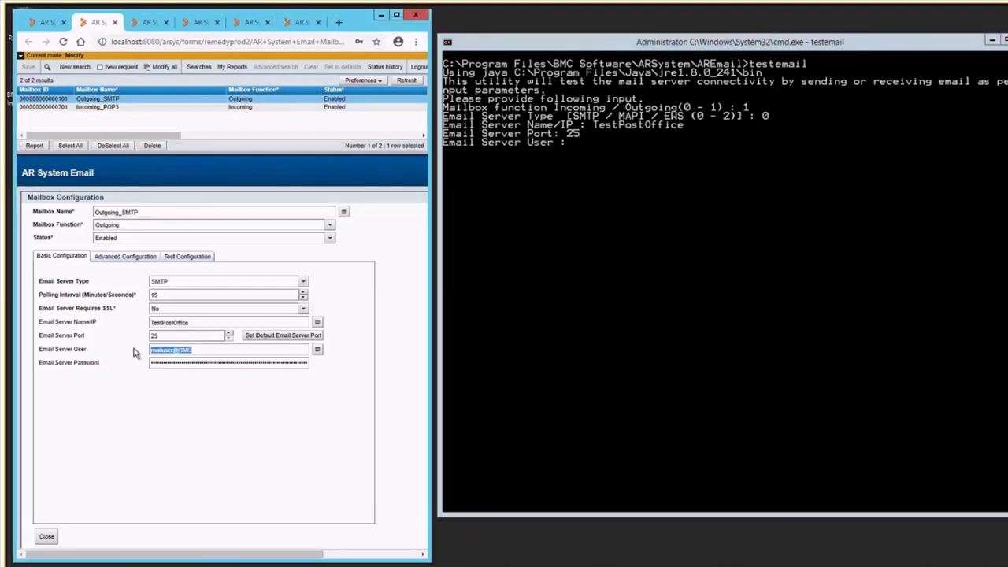
{"action": "left_click", "coordinate": [555, 285]}
{"action": "key", "text": "ctrl+v"}
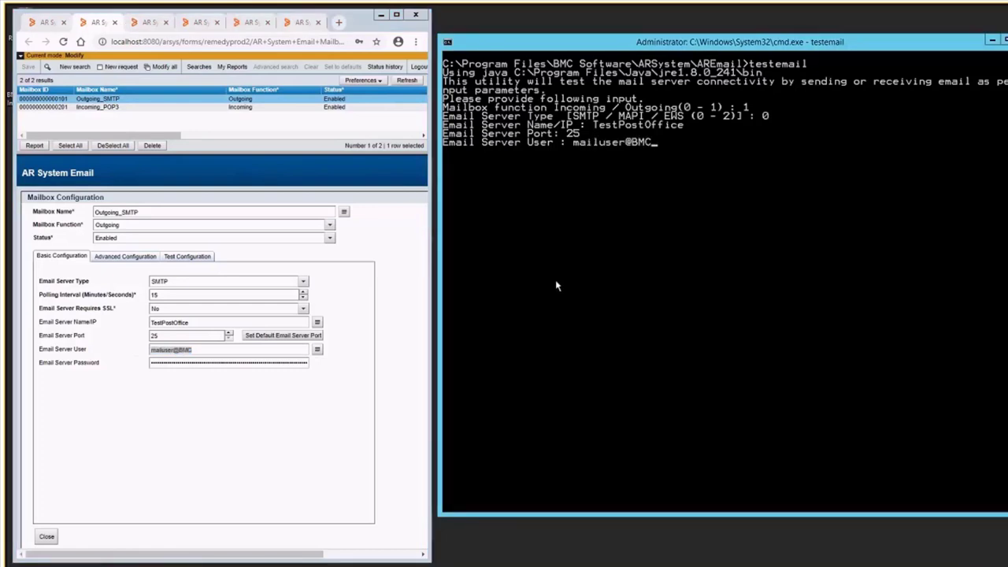
{"action": "key", "text": "Return"}
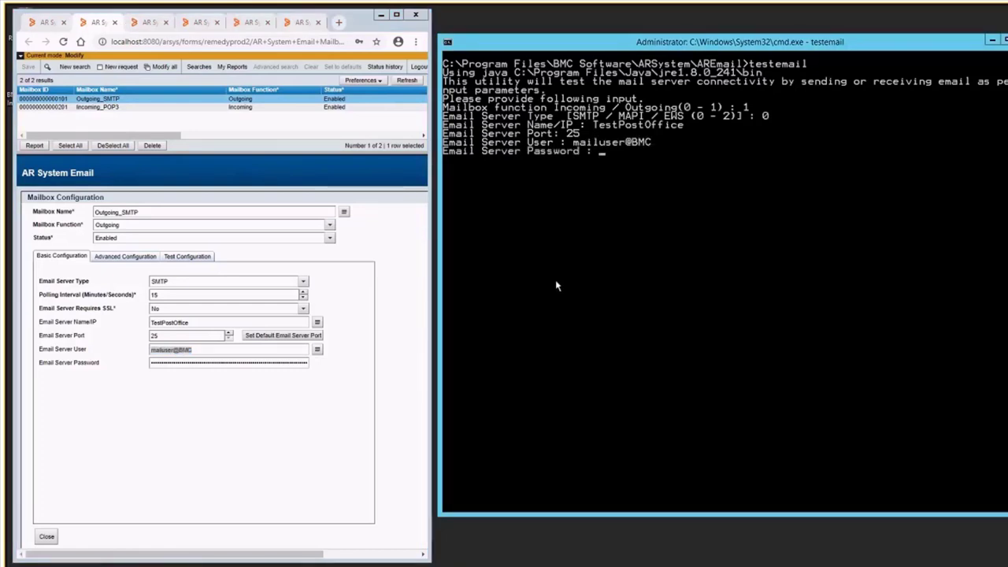
{"action": "key", "text": "Return"}
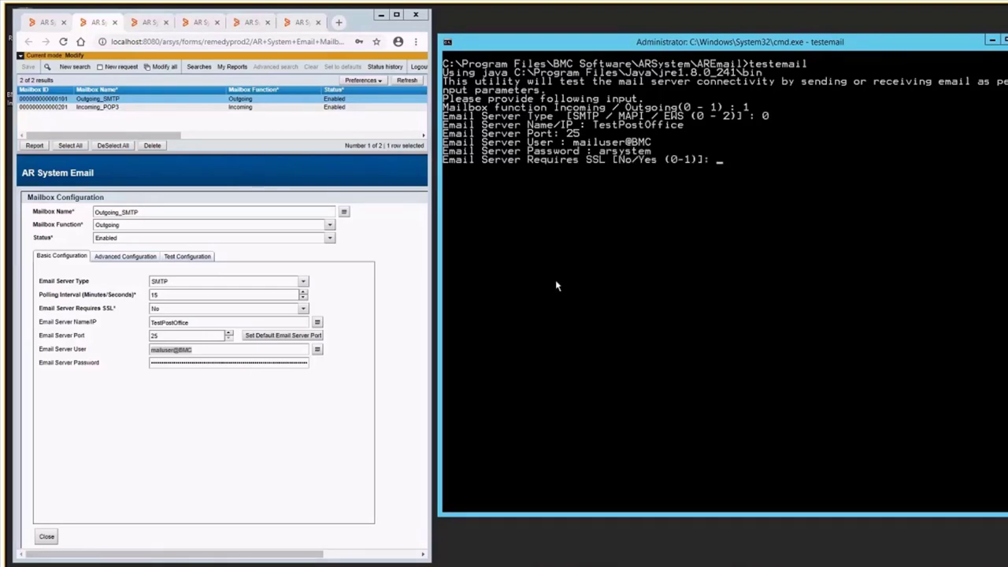
{"action": "type", "text": "0"}
{"action": "key", "text": "Return"}
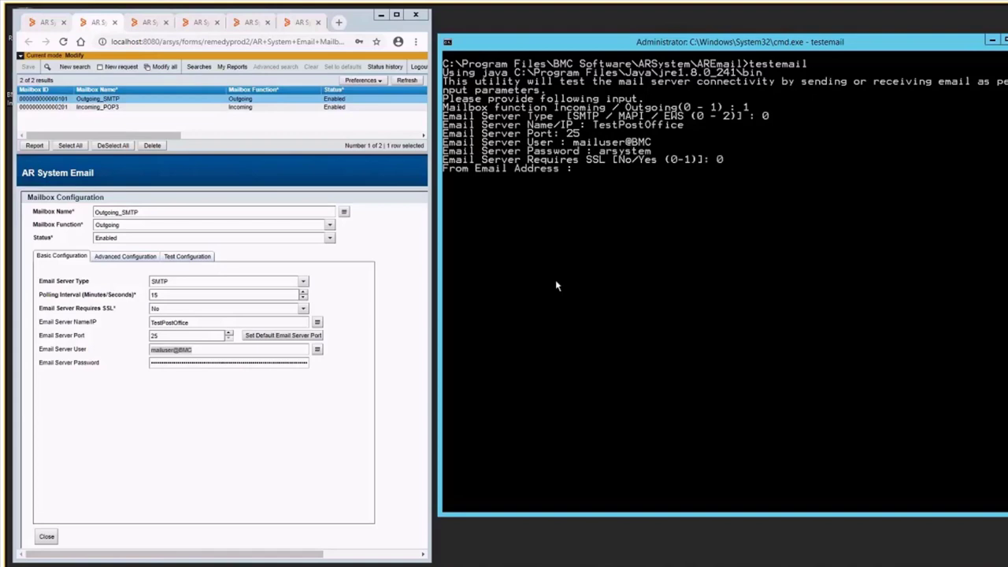
Step: Give the mailbox's email address as sender, enter the recipient address, and run the test
{"action": "left_click", "coordinate": [126, 258]}
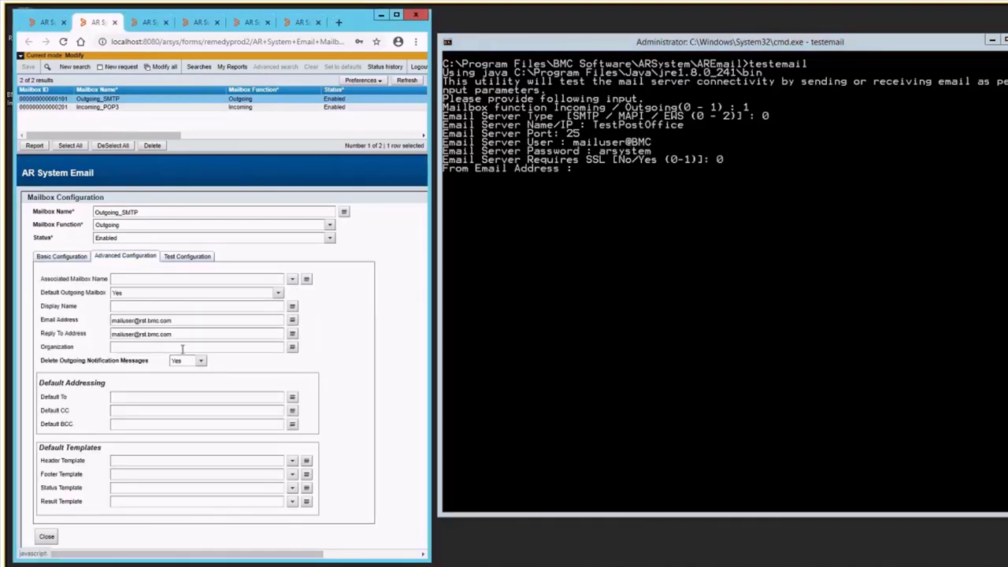
{"action": "left_click_drag", "start_coordinate": [175, 321], "coordinate": [93, 320]}
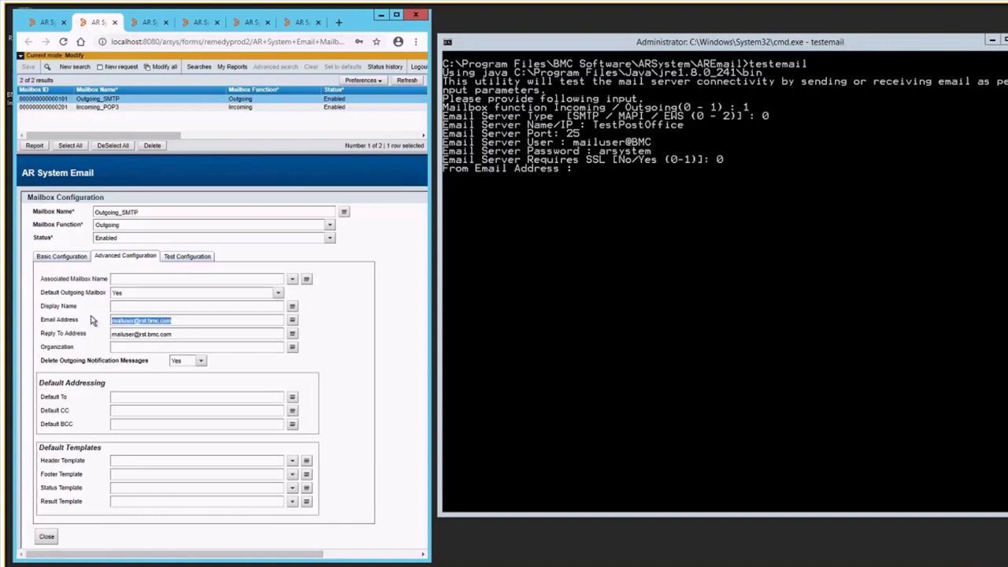
{"action": "key", "text": "ctrl+c"}
{"action": "right_click", "coordinate": [735, 344]}
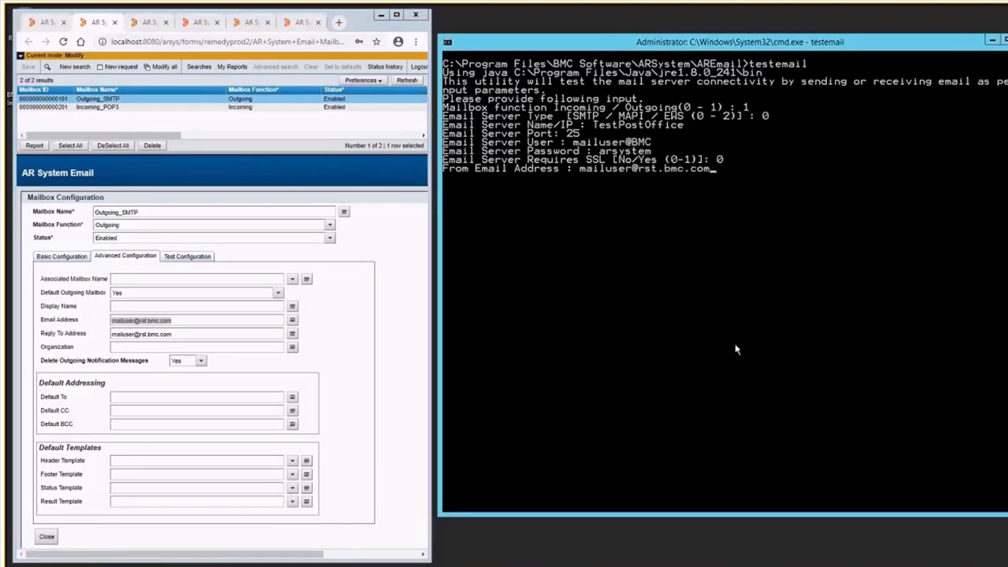
{"action": "key", "text": "Return"}
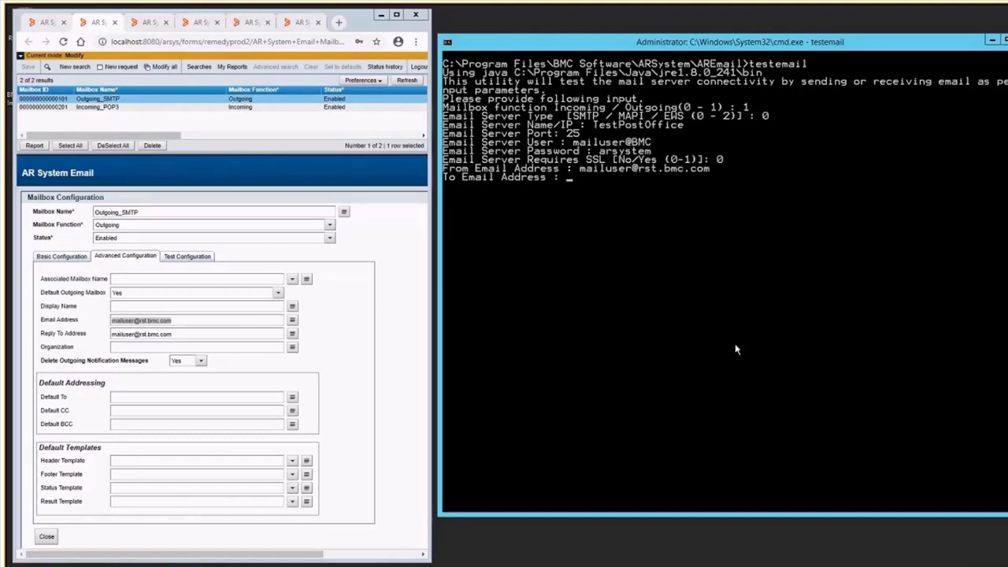
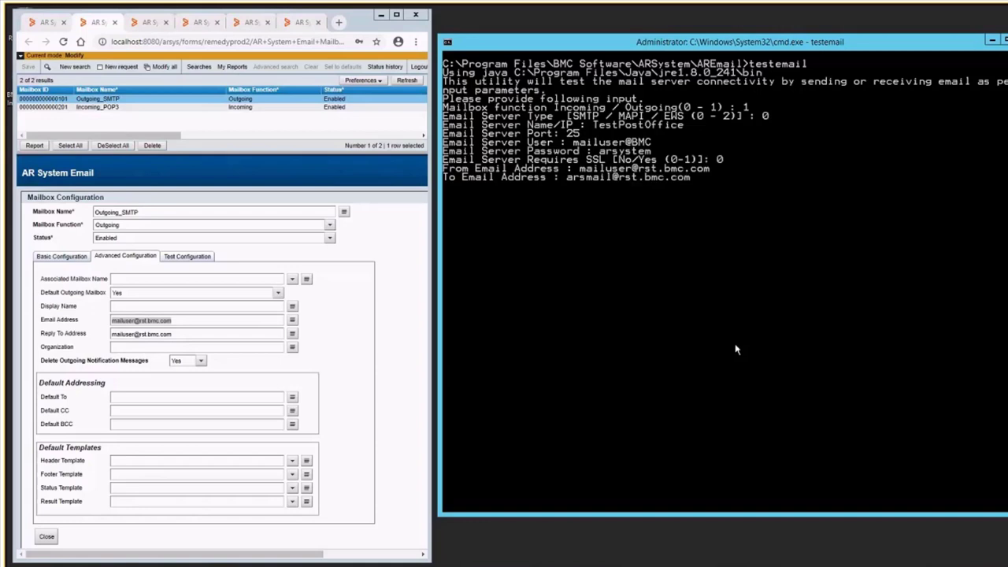
{"action": "key", "text": "Return"}
Step: Mark the echoed test parameters and copy the 'Could not connect' authentication failure message
{"action": "scroll", "coordinate": [735, 343], "scroll_direction": "down", "scroll_amount": 1}
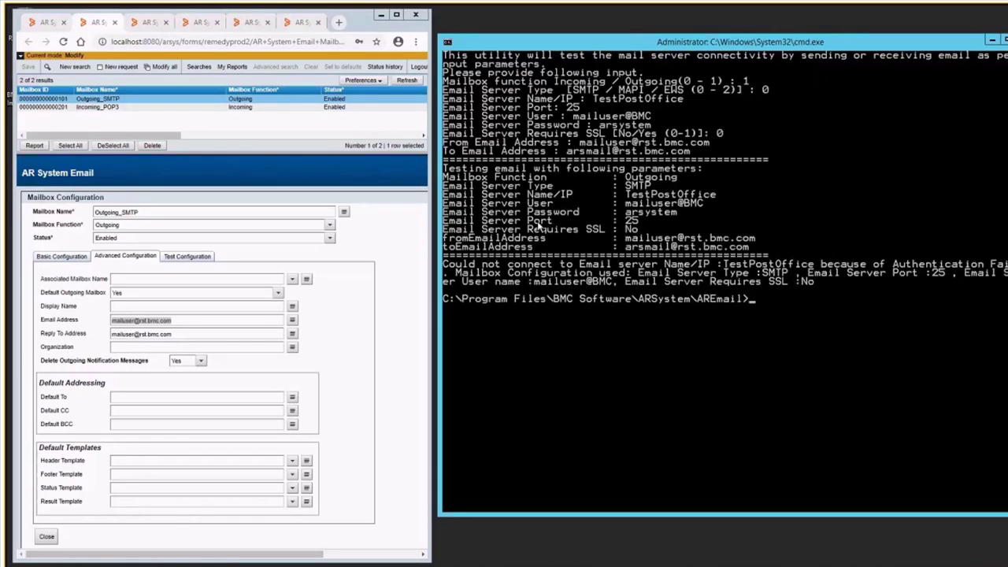
{"action": "left_click_drag", "start_coordinate": [441, 167], "coordinate": [775, 252]}
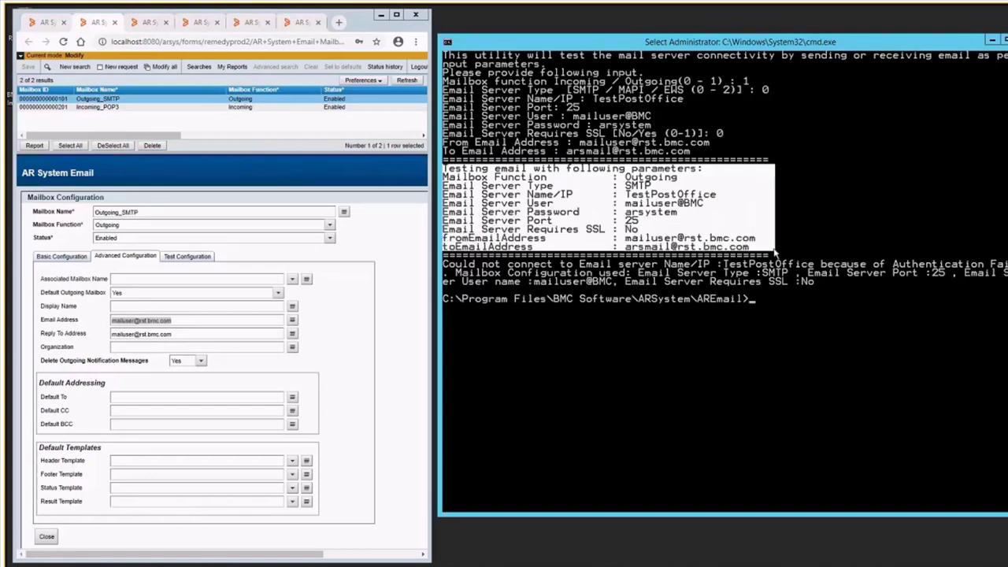
{"action": "left_click_drag", "start_coordinate": [444, 266], "coordinate": [1007, 265]}
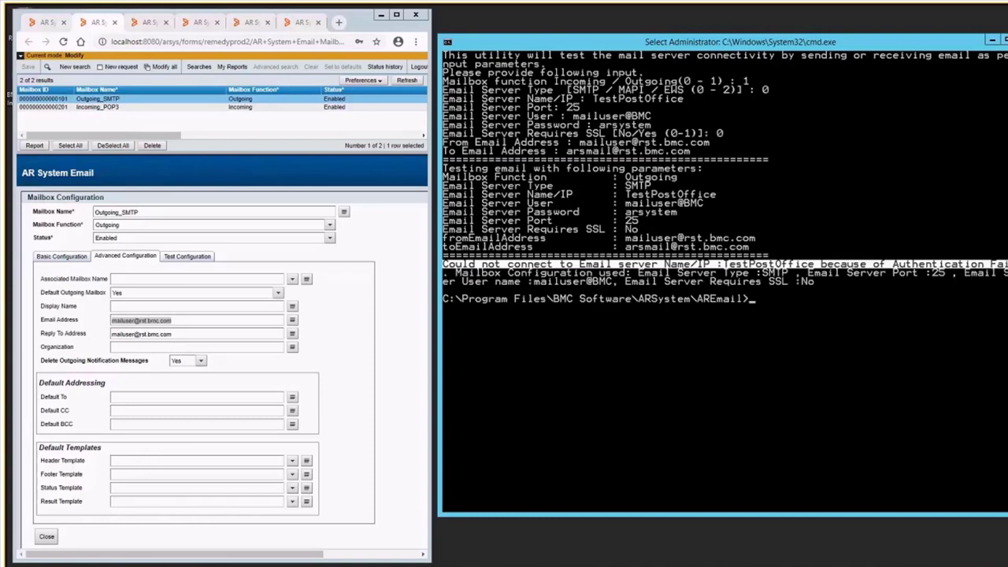
{"action": "right_click", "coordinate": [827, 308]}
{"action": "scroll", "coordinate": [826, 308], "scroll_direction": "down", "scroll_amount": 4}
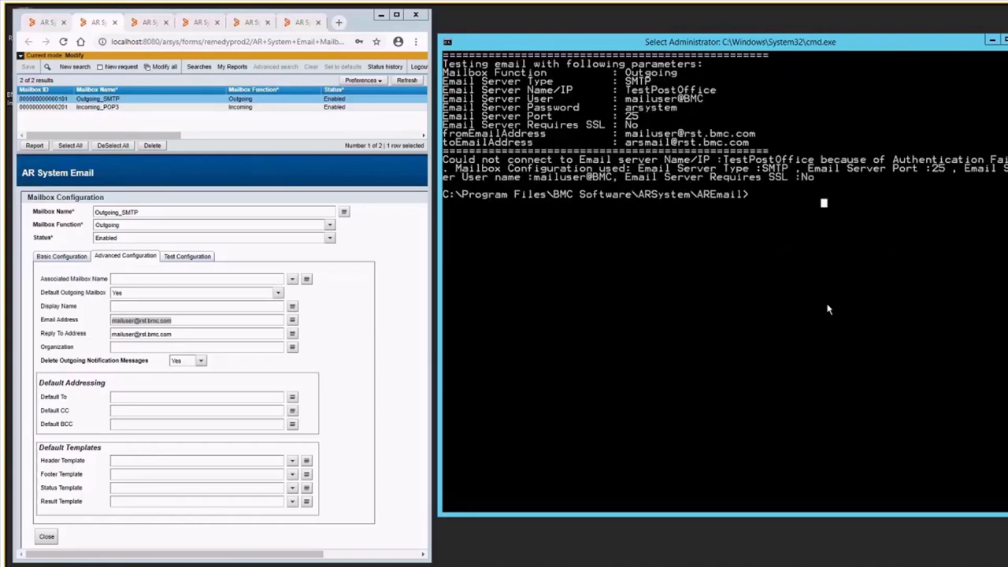
{"action": "scroll", "coordinate": [827, 309], "scroll_direction": "down", "scroll_amount": 1}
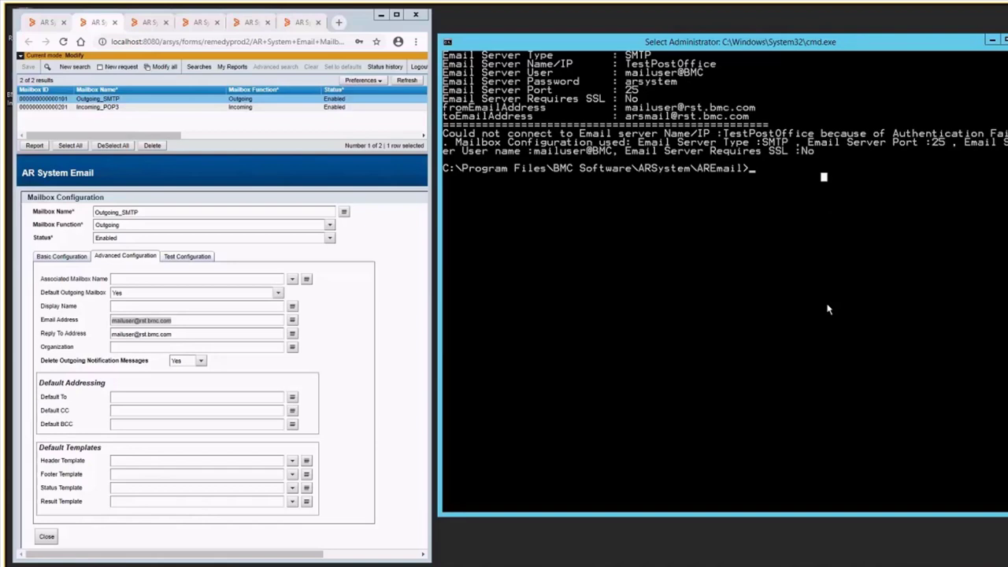
Step: Rerun testemail and choose Outgoing (1) and SMTP (0)
{"action": "type", "text": "testemail"}
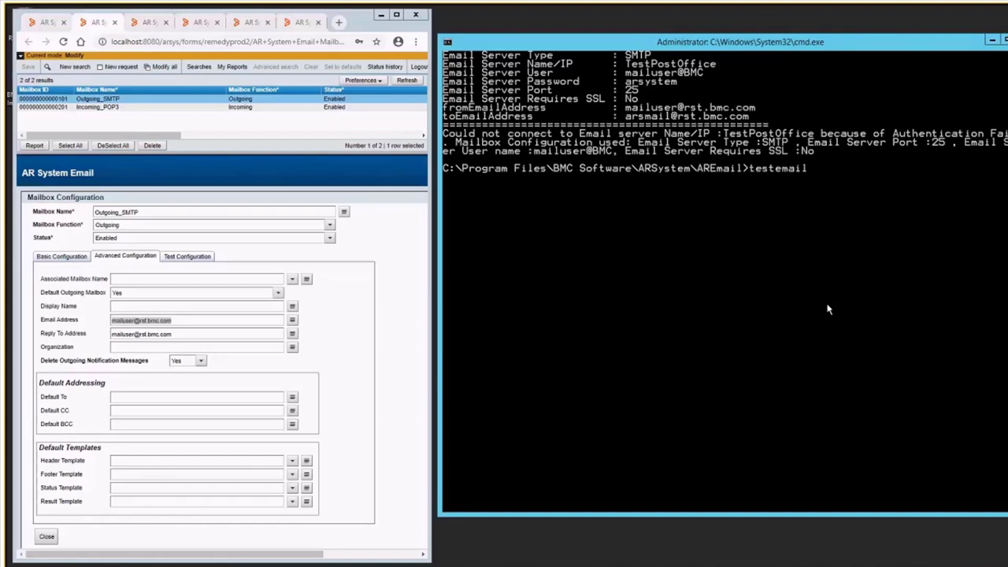
{"action": "key", "text": "Return"}
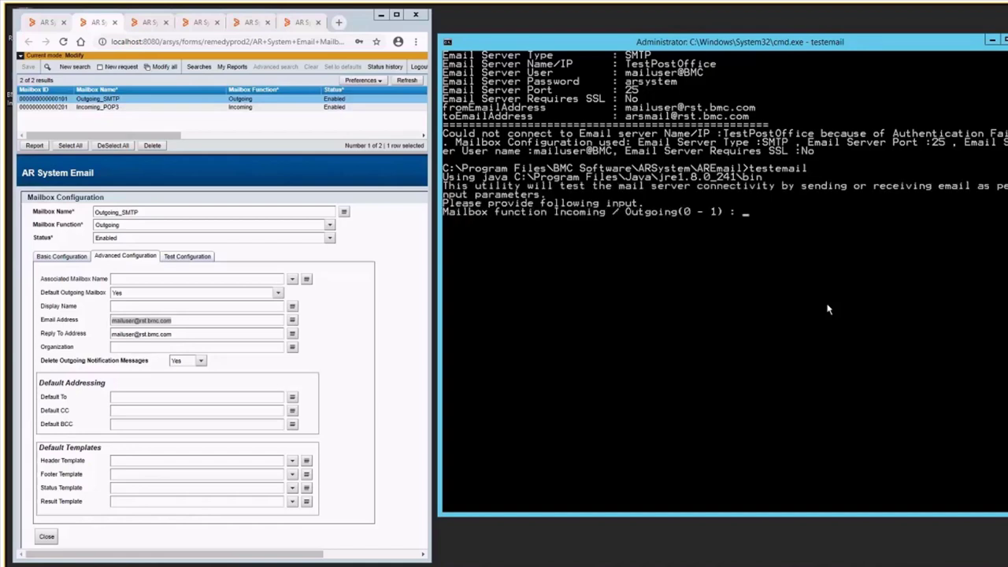
{"action": "type", "text": "1"}
{"action": "key", "text": "Return"}
{"action": "type", "text": "0"}
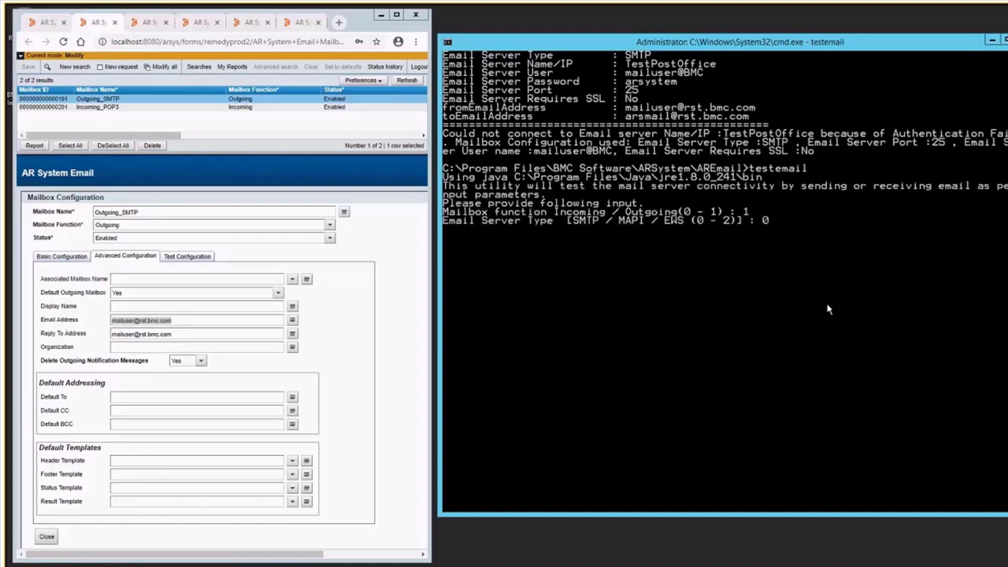
{"action": "key", "text": "Return"}
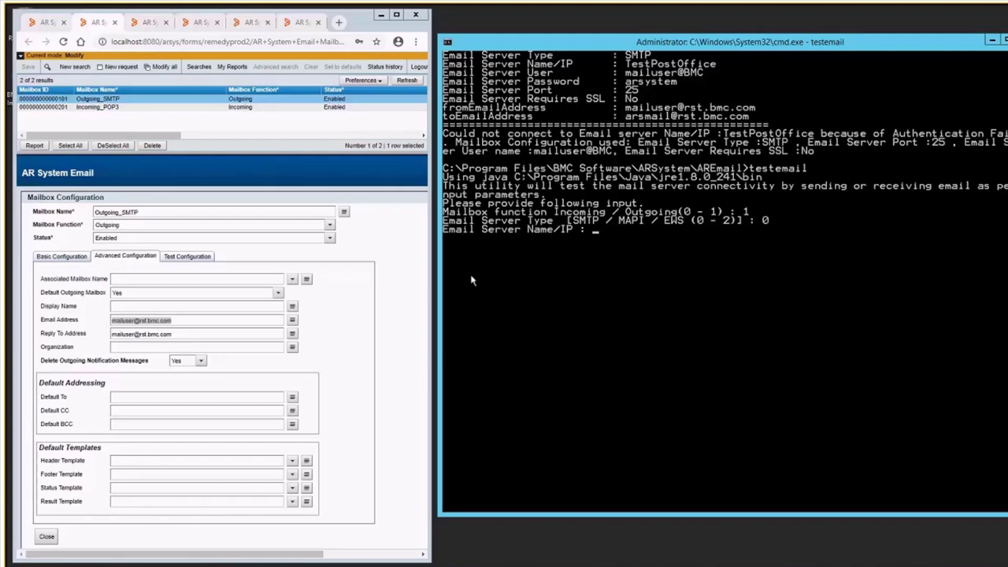
Step: Enter TestPostOffice from the mailbox's basic settings as the server name, with port 25
{"action": "left_click", "coordinate": [75, 258]}
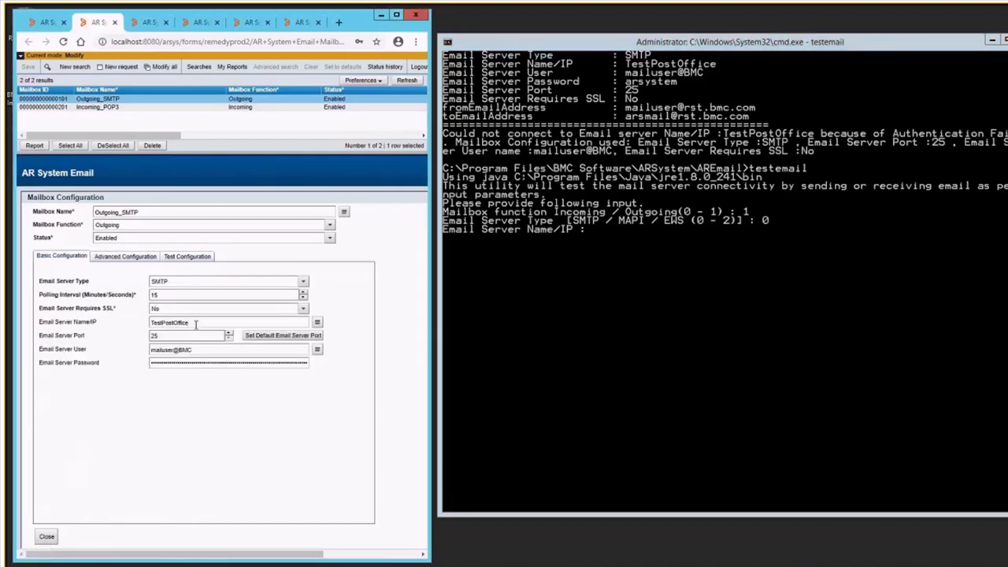
{"action": "left_click_drag", "start_coordinate": [189, 323], "coordinate": [153, 325]}
{"action": "key", "text": "ctrl+c"}
{"action": "left_click", "coordinate": [562, 354]}
{"action": "right_click", "coordinate": [562, 354]}
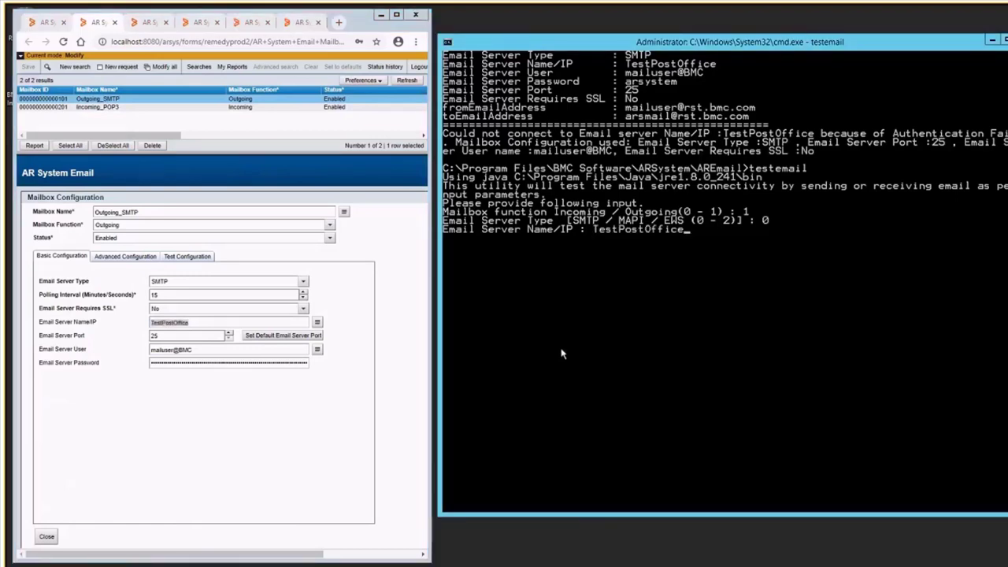
{"action": "key", "text": "Return"}
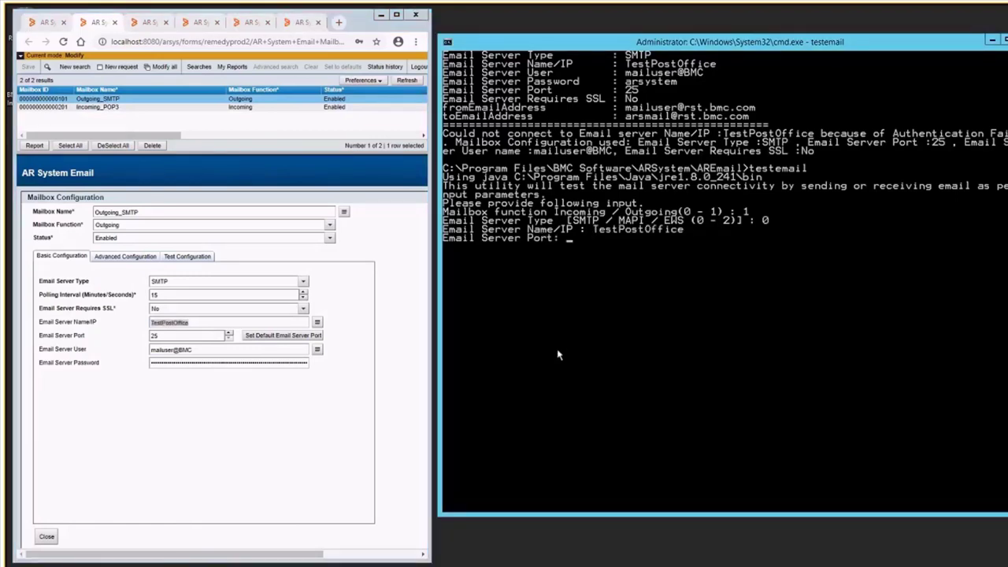
{"action": "type", "text": "25"}
{"action": "key", "text": "Return"}
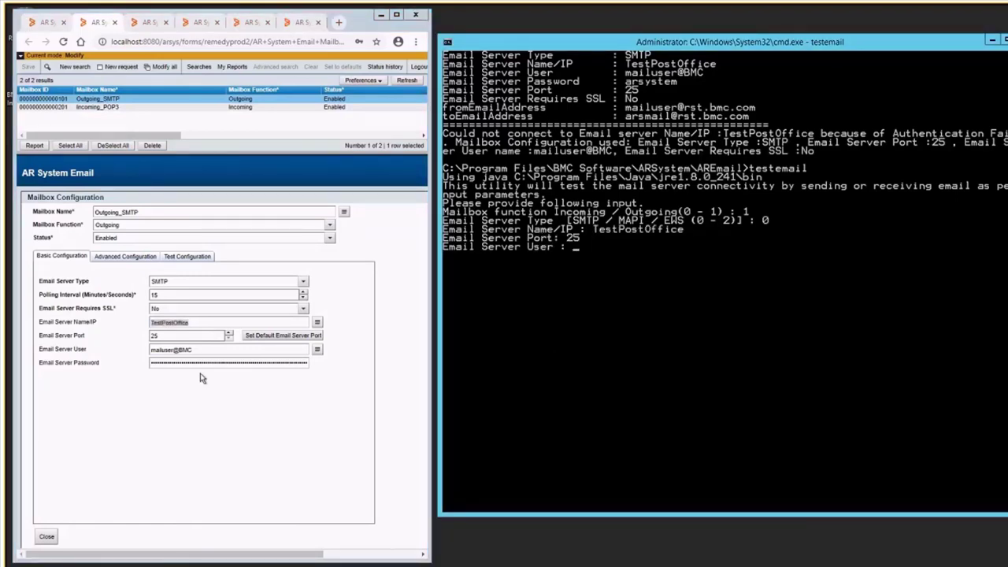
Step: Supply the mailbox's server user and the corrected password, and answer 0 (No) for SSL
{"action": "left_click_drag", "start_coordinate": [151, 349], "coordinate": [193, 349]}
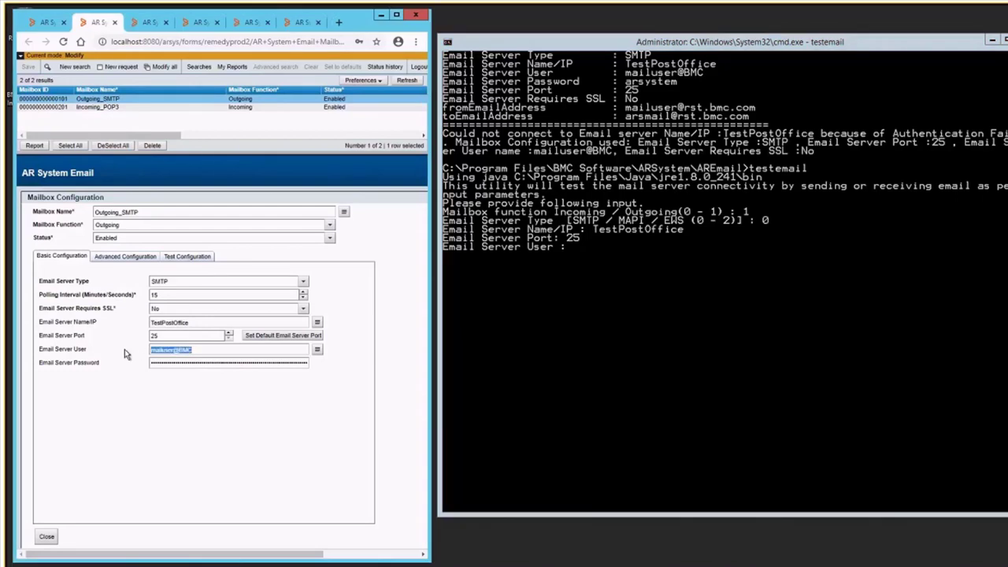
{"action": "right_click", "coordinate": [601, 357]}
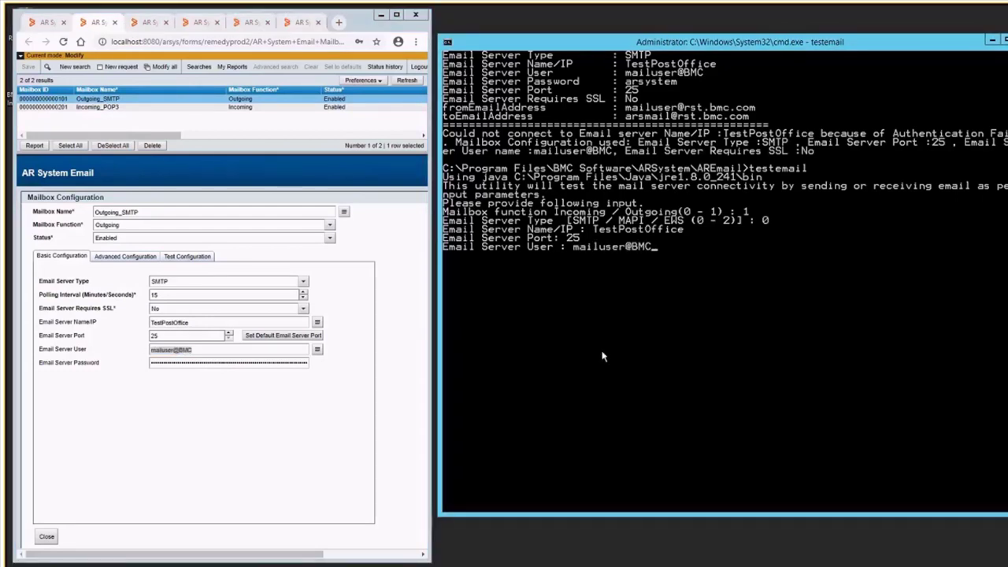
{"action": "key", "text": "Return"}
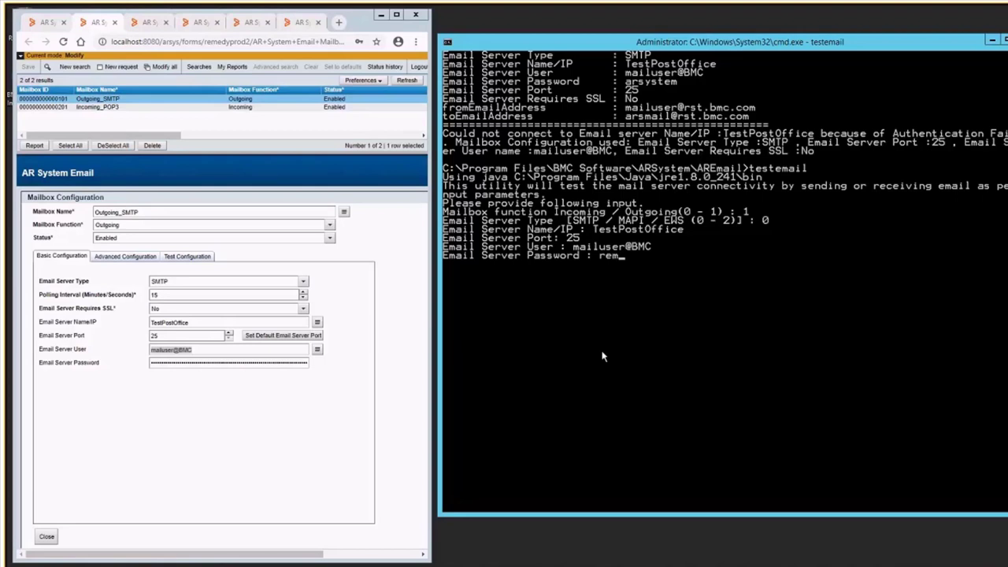
{"action": "key", "text": "Return"}
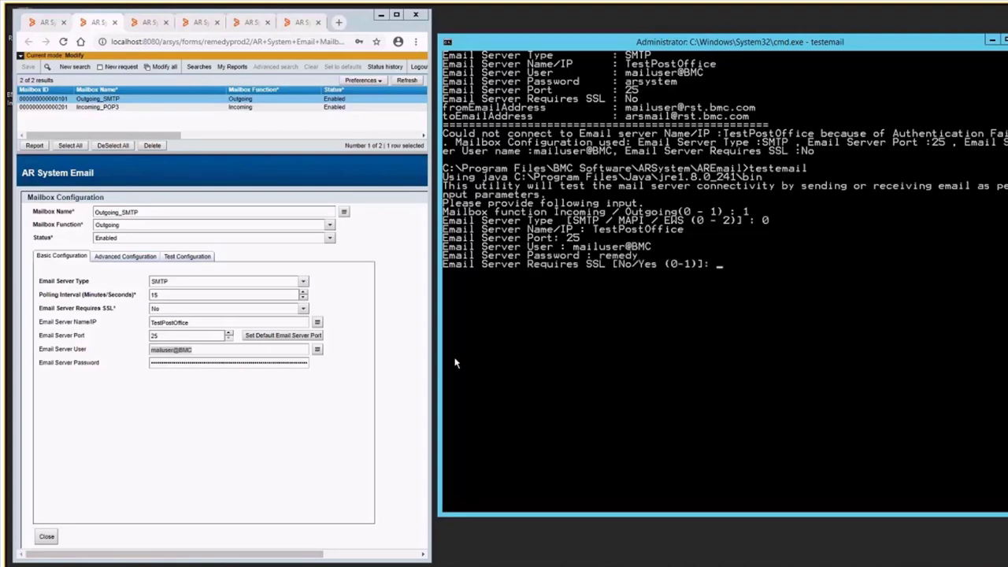
{"action": "type", "text": "0"}
{"action": "key", "text": "Return"}
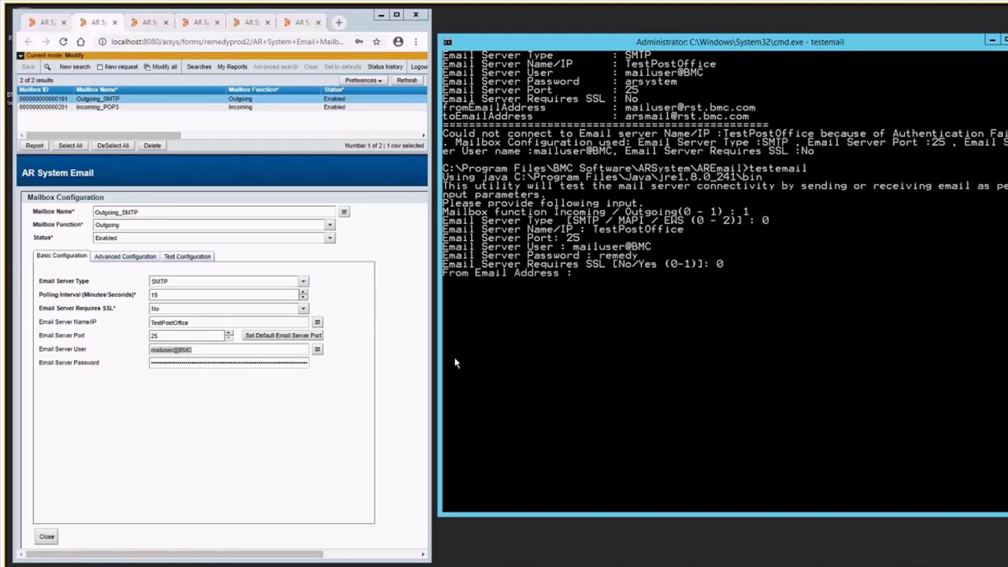
Step: Give the mailbox's email address as sender, enter the recipient address, and run the test
{"action": "left_click", "coordinate": [119, 256]}
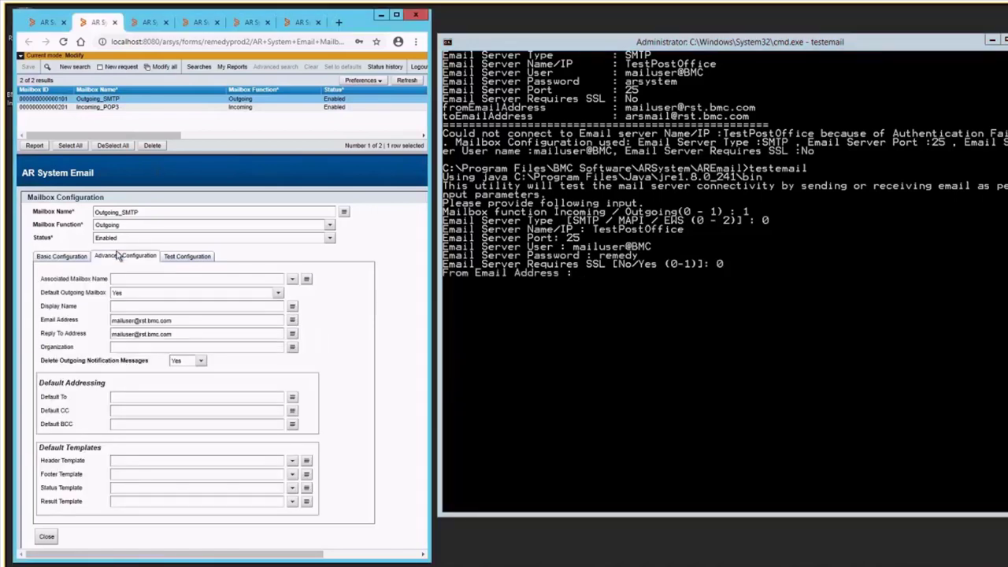
{"action": "left_click_drag", "start_coordinate": [179, 321], "coordinate": [98, 326]}
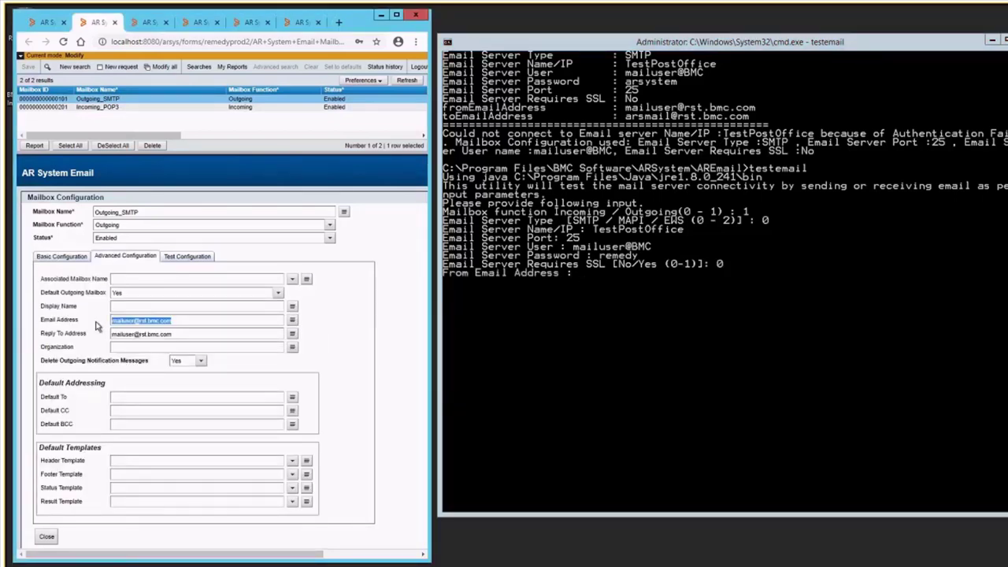
{"action": "key", "text": "ctrl+c"}
{"action": "left_click", "coordinate": [623, 323]}
{"action": "right_click", "coordinate": [624, 323]}
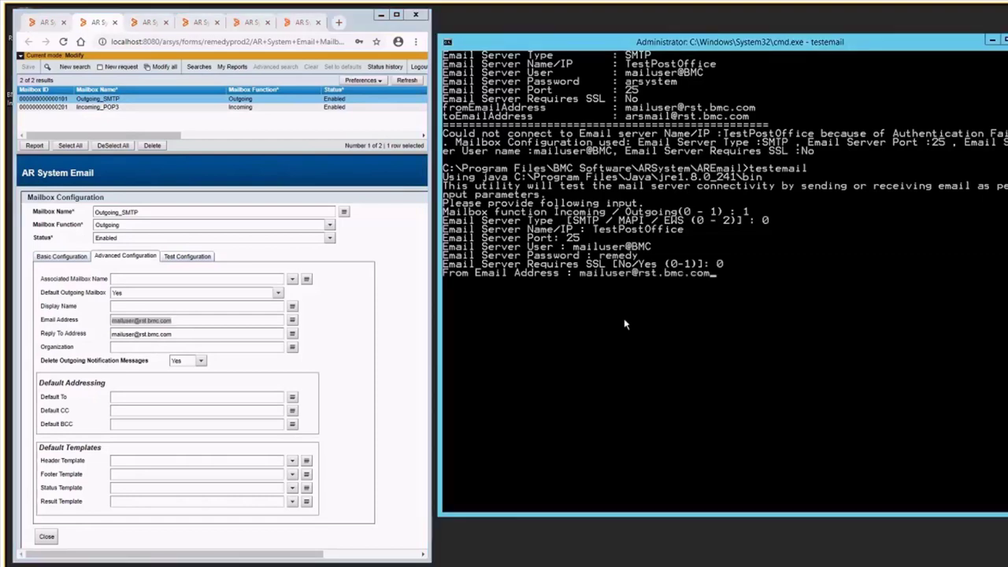
{"action": "key", "text": "Return"}
{"action": "type", "text": "rs"}
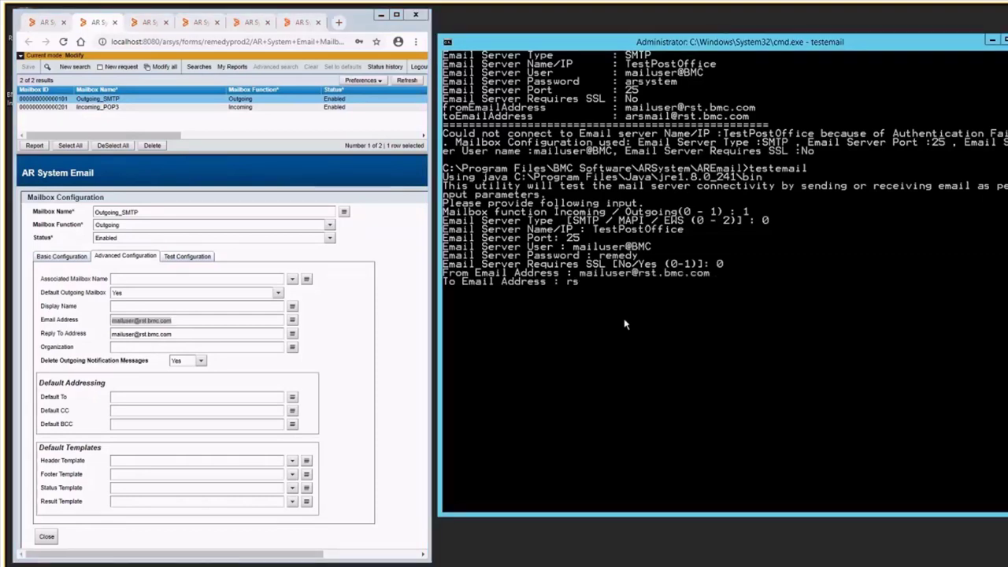
{"action": "type", "text": "t"}
{"action": "key", "text": "BackSpace"}
{"action": "key", "text": "BackSpace"}
{"action": "key", "text": "BackSpace"}
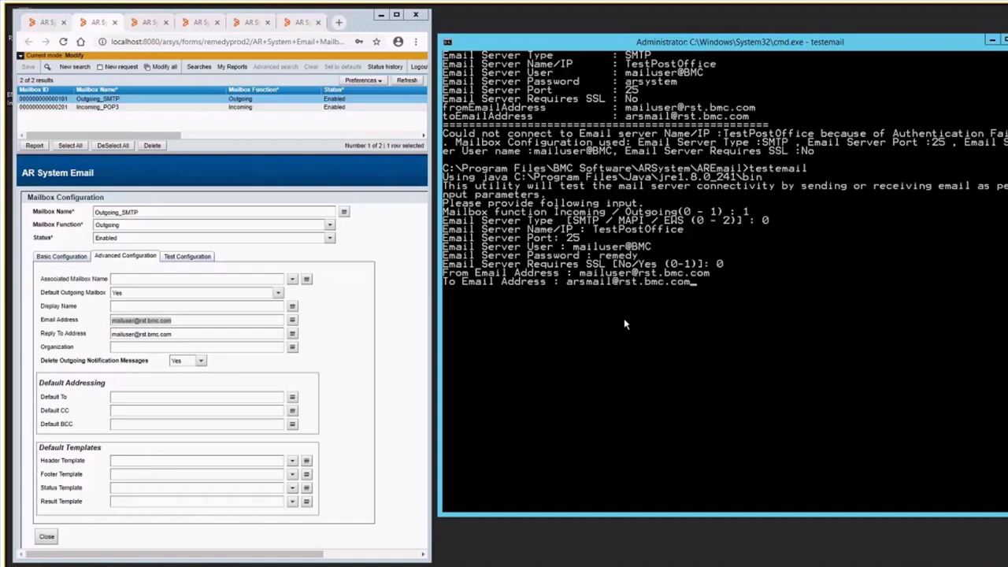
{"action": "key", "text": "Return"}
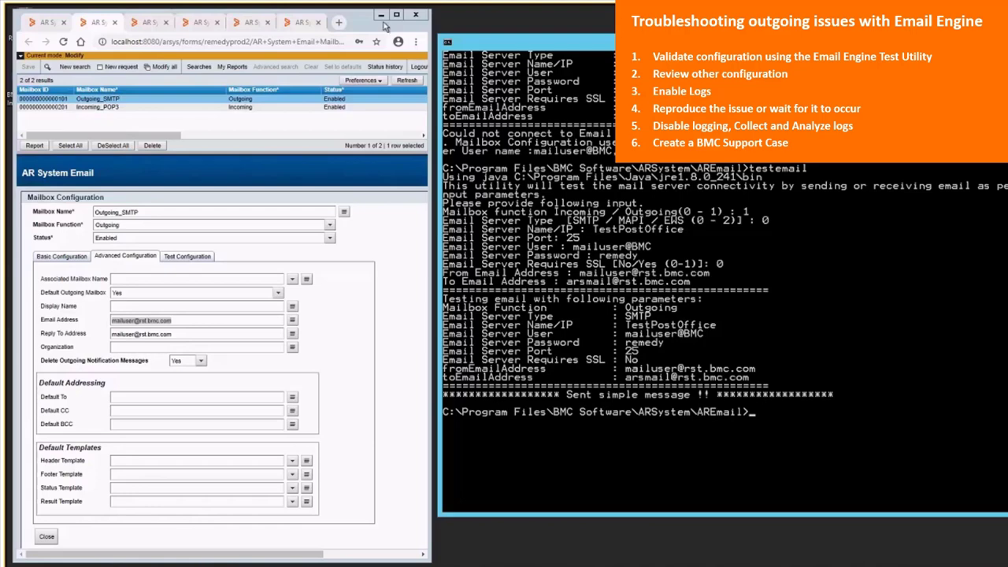
Step: Maximize the browser showing the Outgoing_SMTP mailbox configuration over the console
{"action": "double_click", "coordinate": [400, 25]}
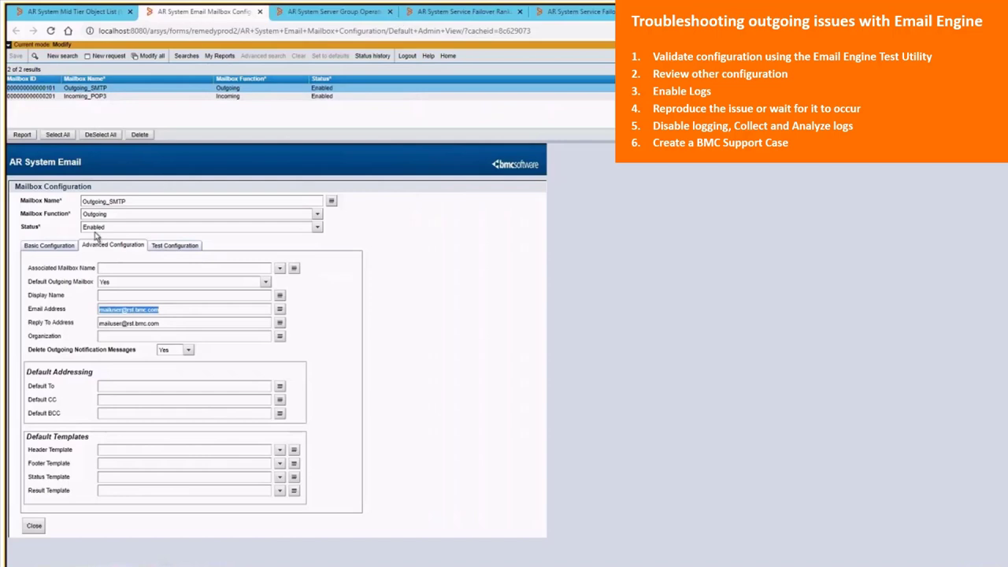
Step: Keep Outgoing_SMTP status Enabled with polling interval 15, and set Default Outgoing Mailbox to Yes
{"action": "left_click", "coordinate": [66, 247]}
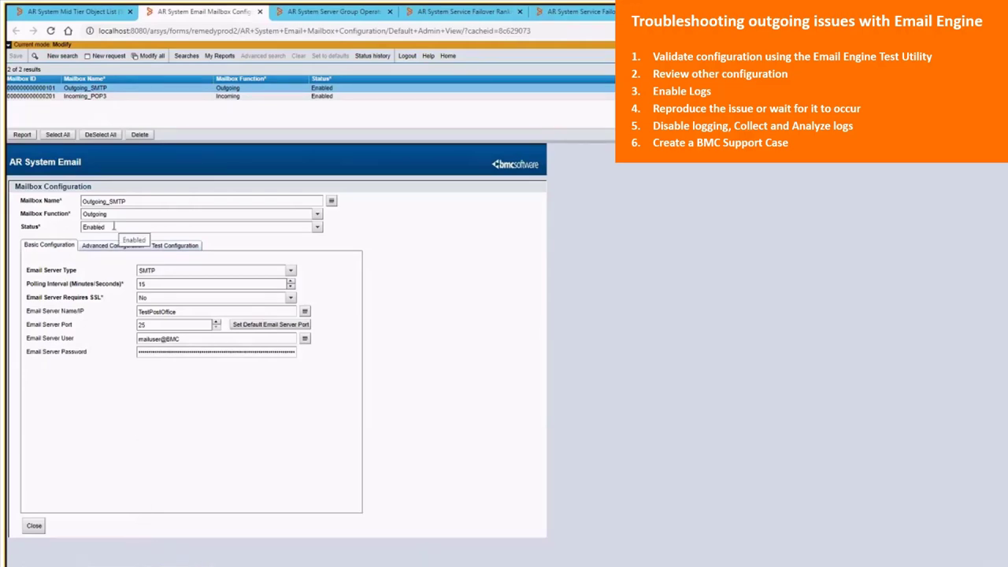
{"action": "left_click", "coordinate": [114, 227]}
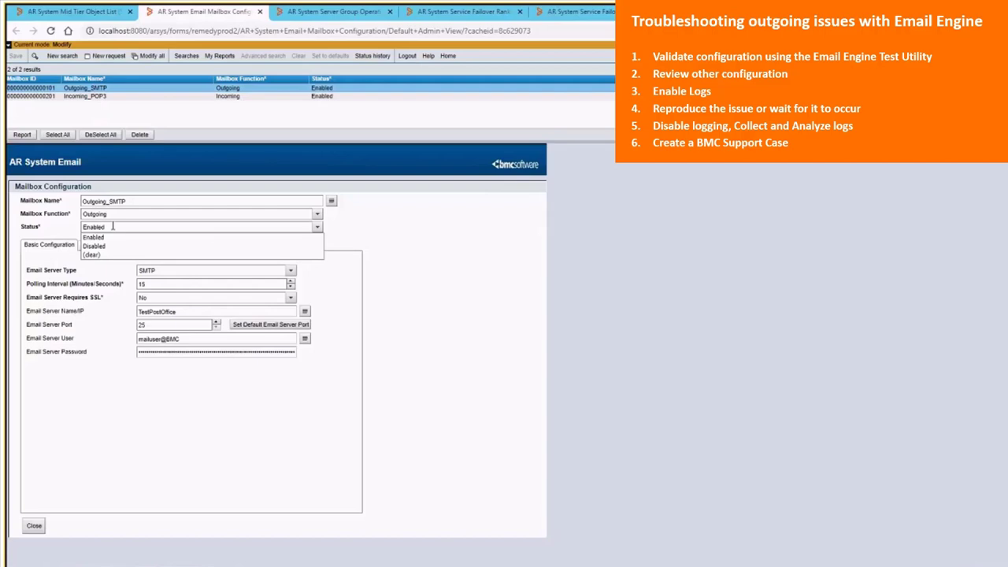
{"action": "left_click", "coordinate": [67, 232]}
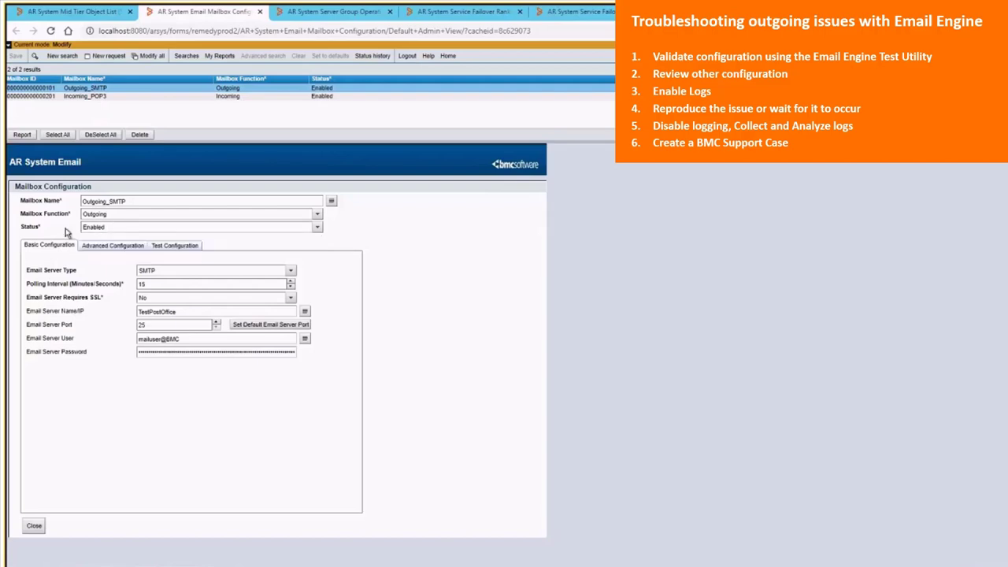
{"action": "double_click", "coordinate": [156, 284]}
{"action": "left_click", "coordinate": [112, 245]}
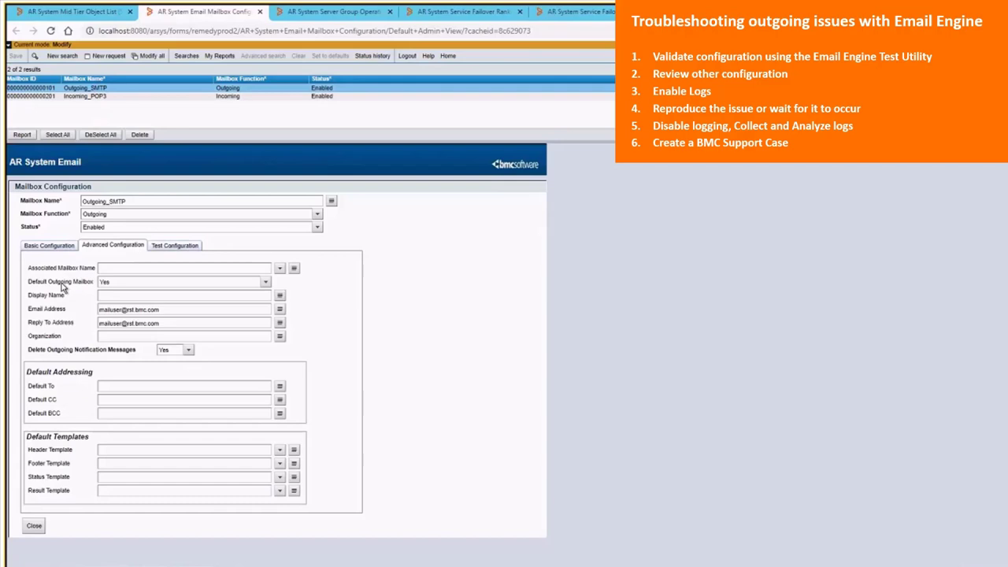
{"action": "left_click", "coordinate": [265, 282]}
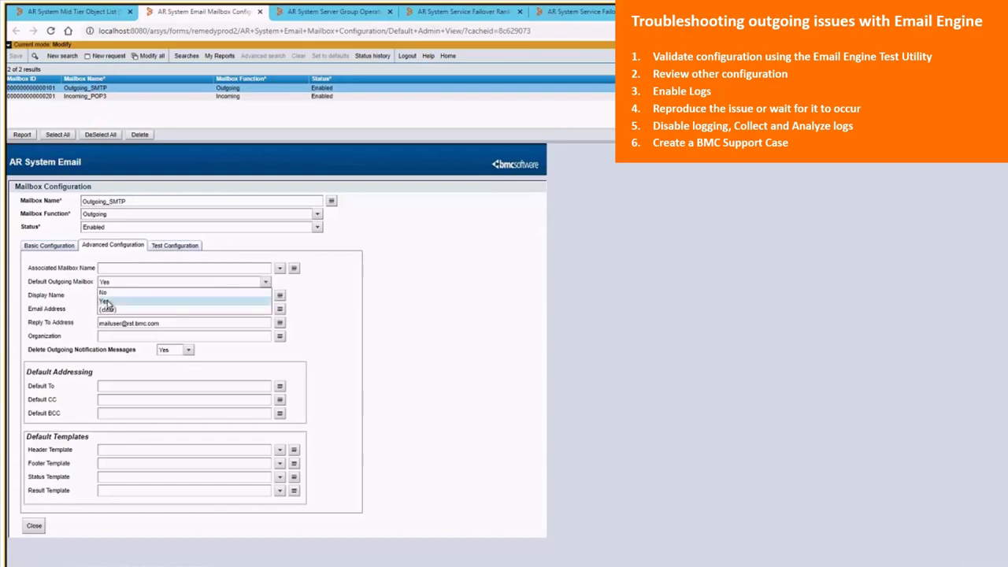
{"action": "left_click", "coordinate": [107, 302]}
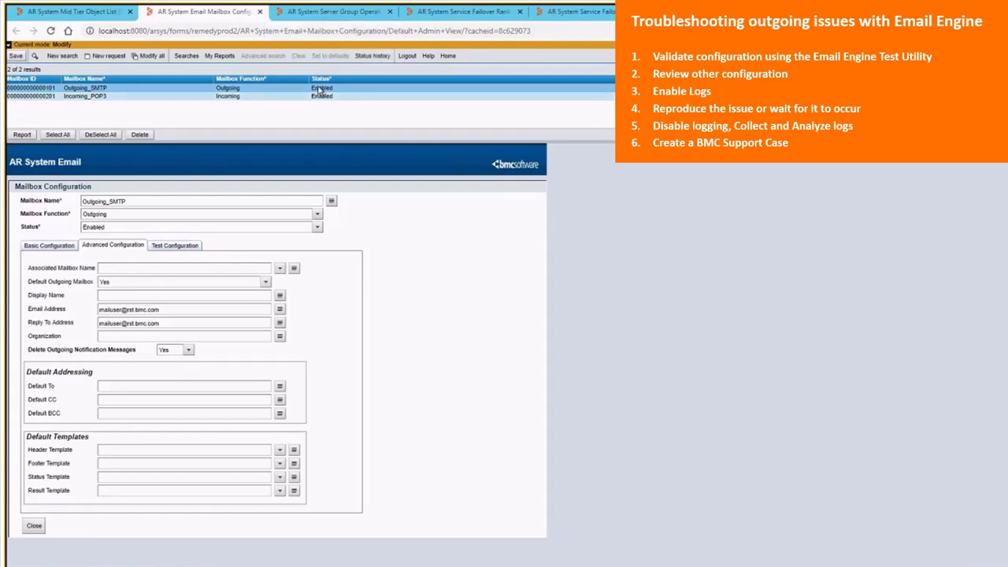
Step: Search Server Group Operation Ranking for Service Failover and inspect the RemedyProd2.bmc.com entry
{"action": "left_click", "coordinate": [340, 15]}
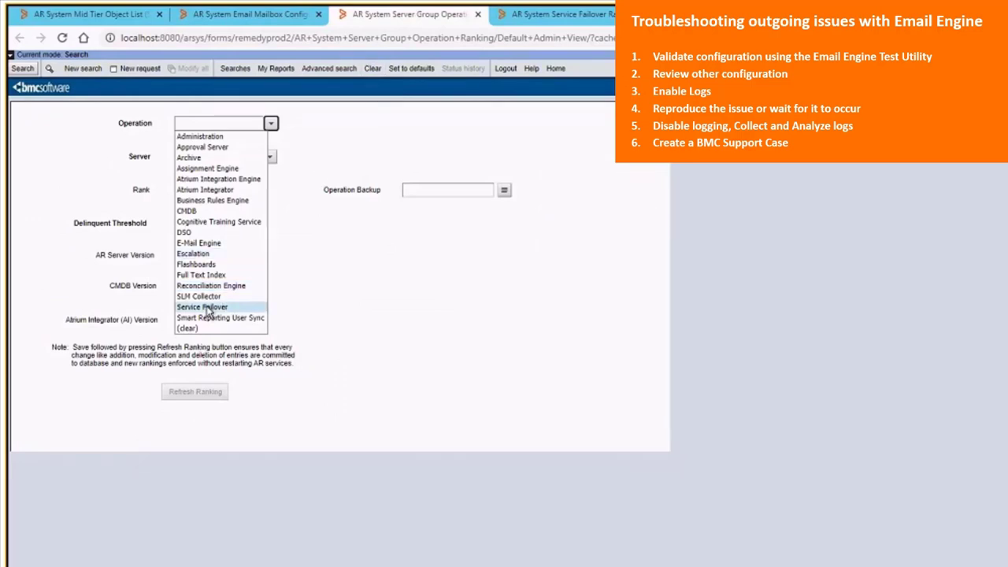
{"action": "left_click", "coordinate": [234, 308]}
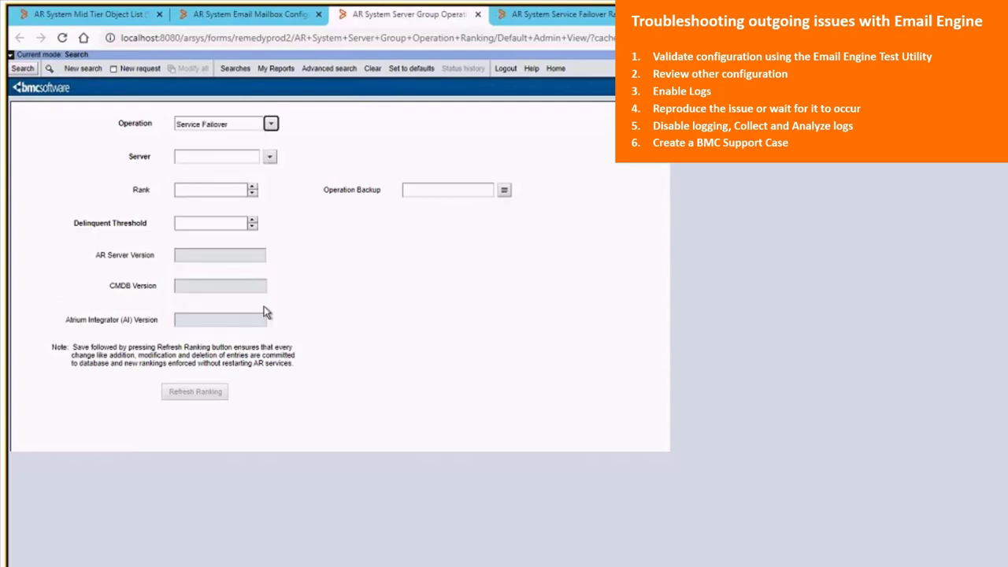
{"action": "left_click", "coordinate": [22, 67]}
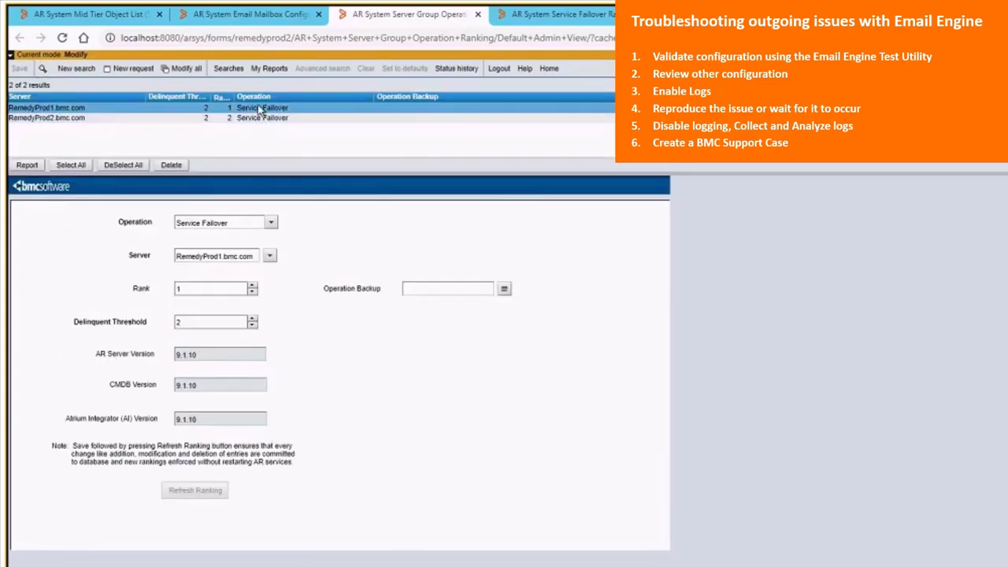
{"action": "left_click", "coordinate": [76, 119]}
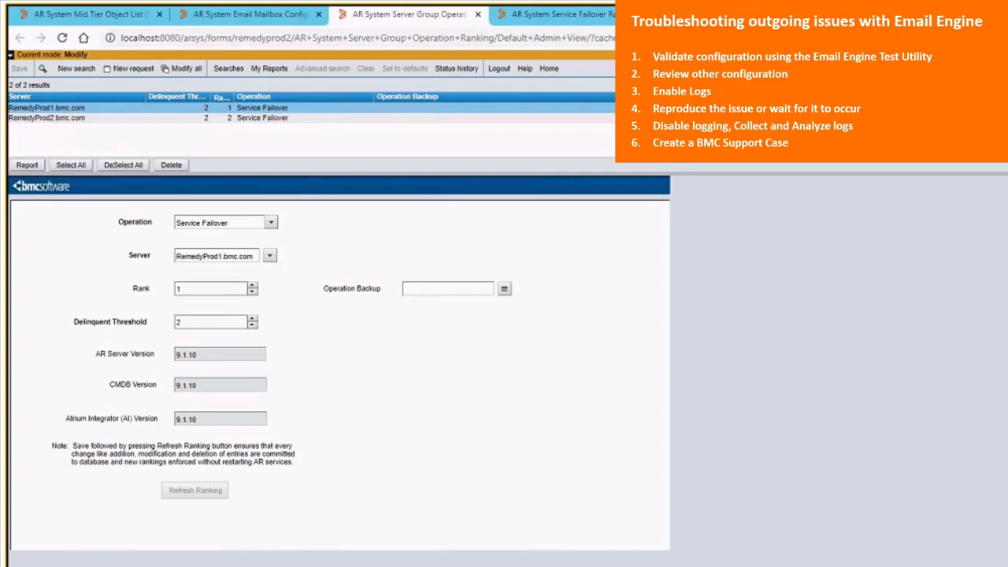
{"action": "left_click", "coordinate": [557, 16]}
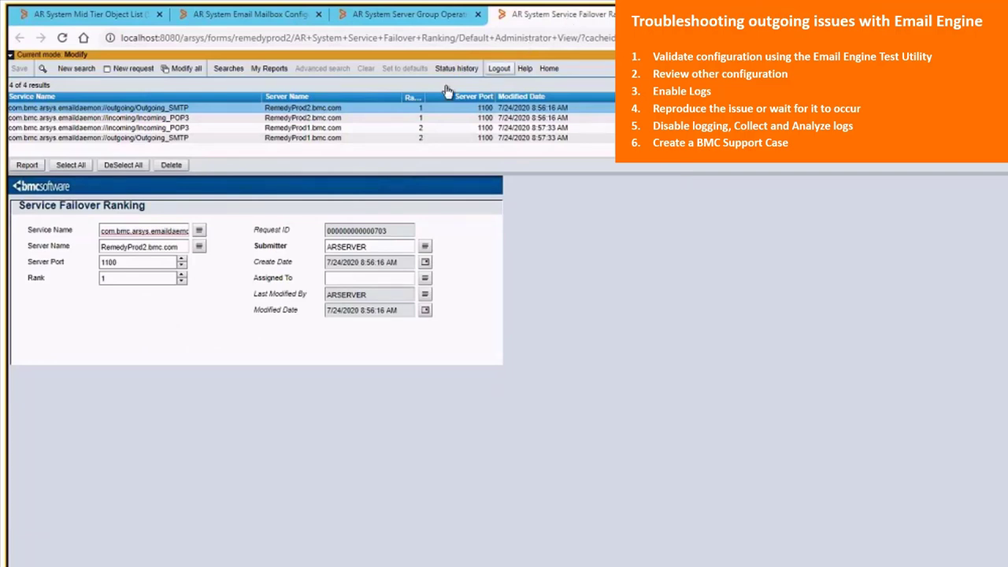
Step: Widen the Rank column and compare Incoming_POP3 and Outgoing_SMTP rankings on RemedyProd2 and RemedyProd1
{"action": "left_click", "coordinate": [451, 97]}
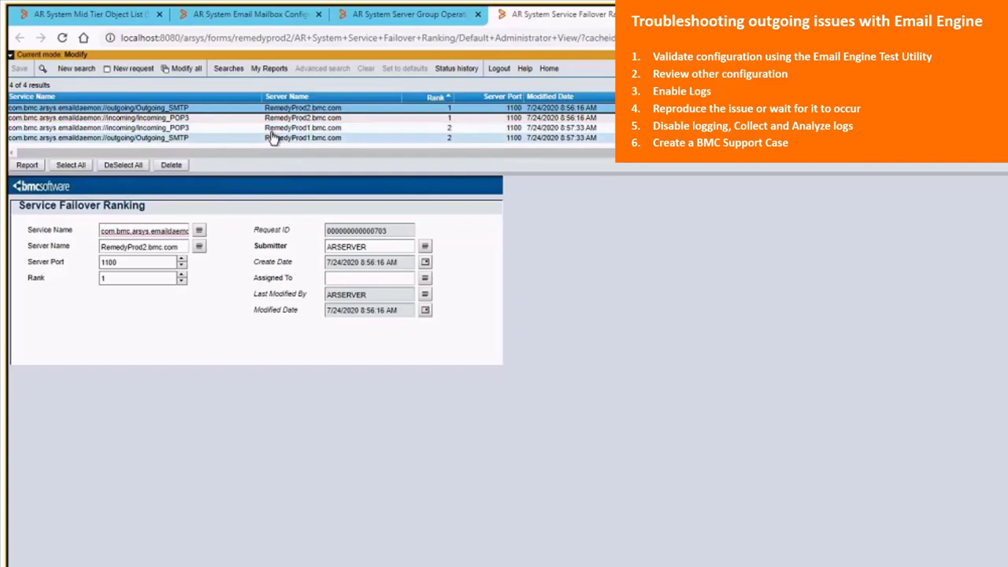
{"action": "left_click", "coordinate": [415, 118]}
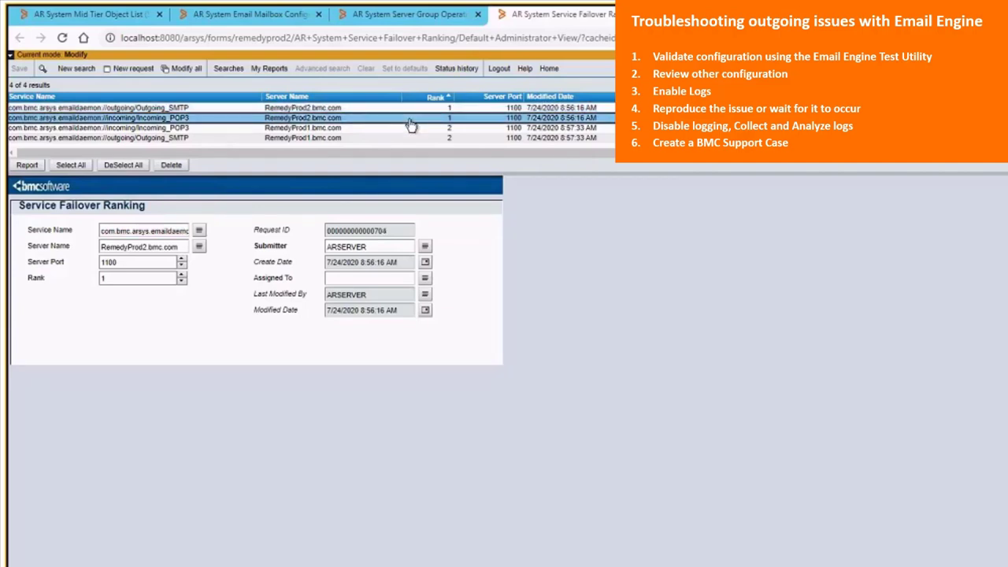
{"action": "left_click", "coordinate": [324, 129]}
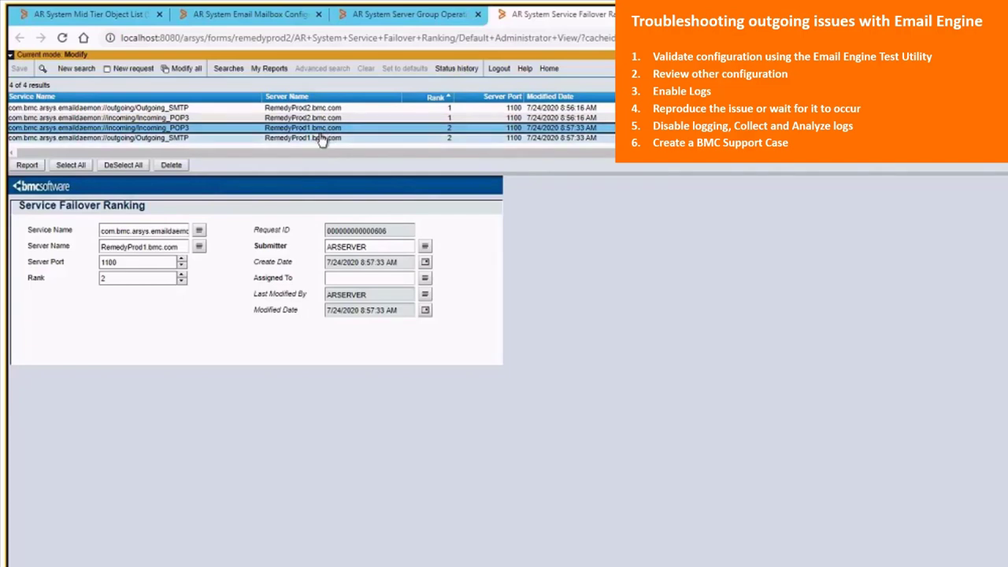
{"action": "left_click", "coordinate": [433, 109]}
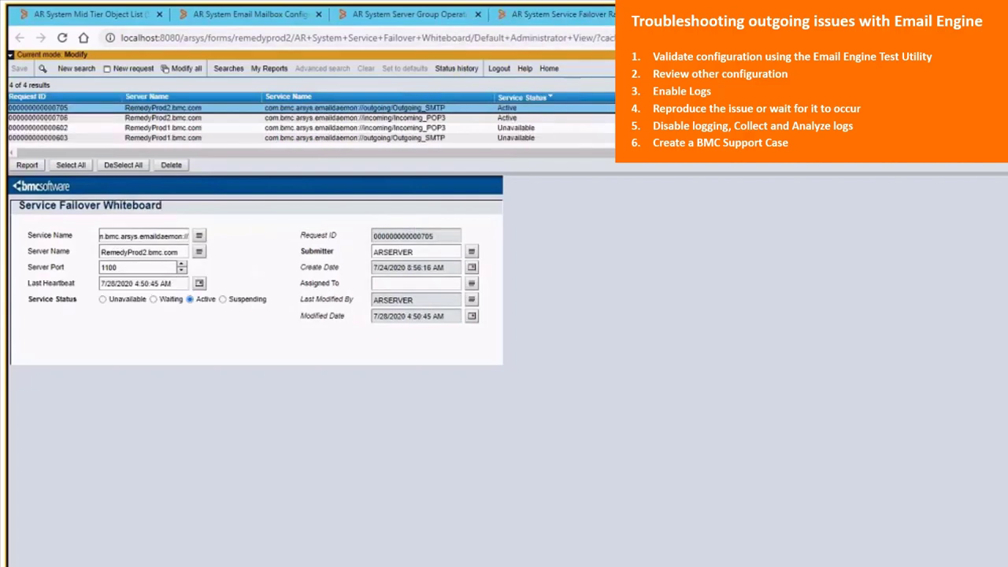
Step: Review the Incoming_POP3 and Outgoing_SMTP failover ranking records and the outgoing service's last heartbeat time
{"action": "left_click", "coordinate": [583, 21]}
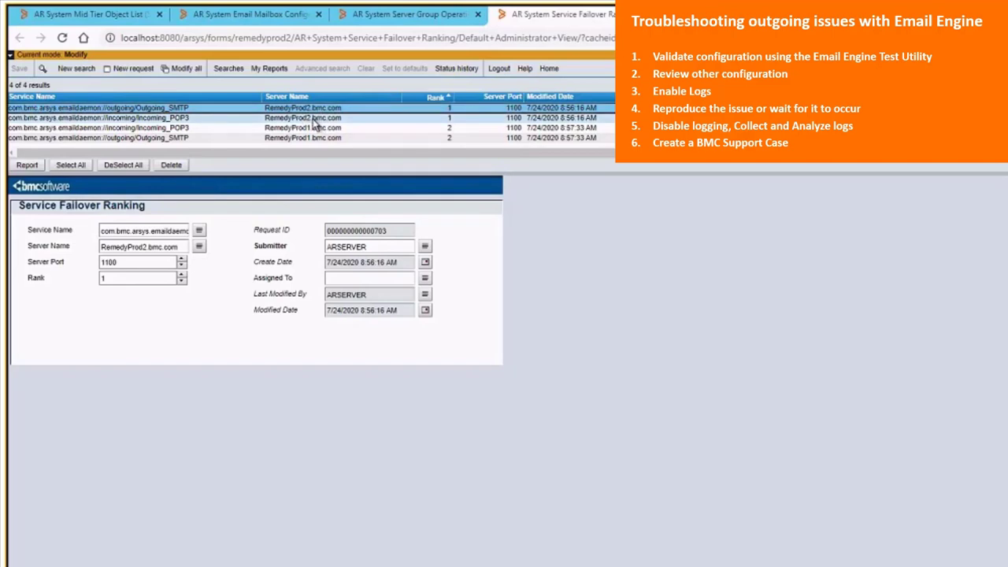
{"action": "left_click", "coordinate": [315, 119]}
{"action": "left_click", "coordinate": [321, 108]}
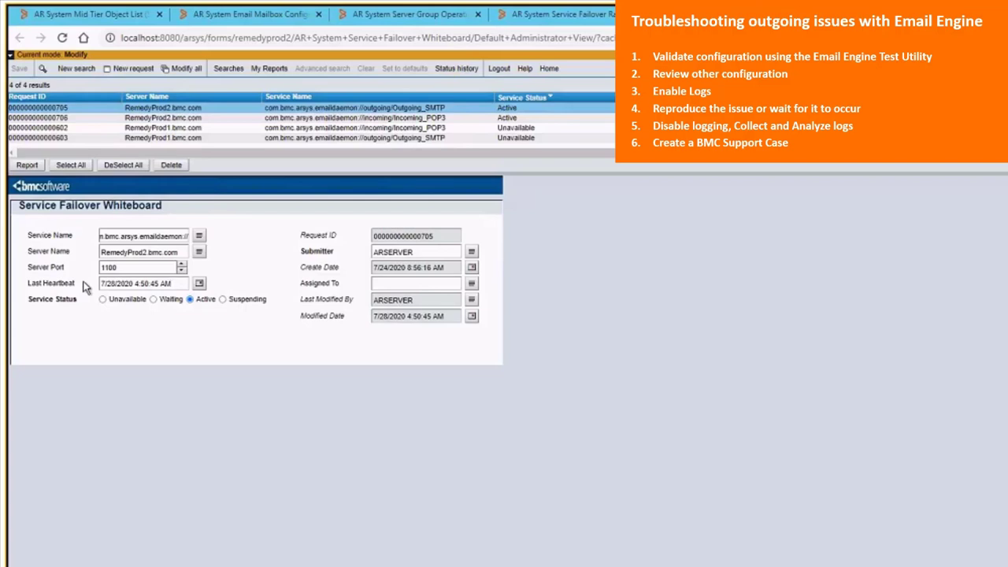
{"action": "left_click_drag", "start_coordinate": [172, 284], "coordinate": [100, 283]}
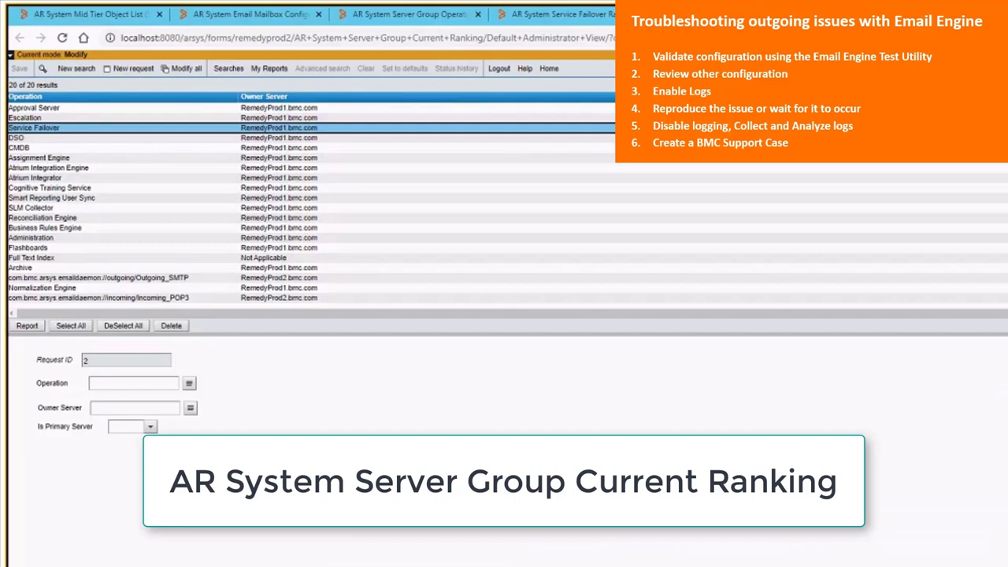
Step: Check which server owns the Service Failover operation in Server Group Current Ranking
{"action": "left_click", "coordinate": [119, 129]}
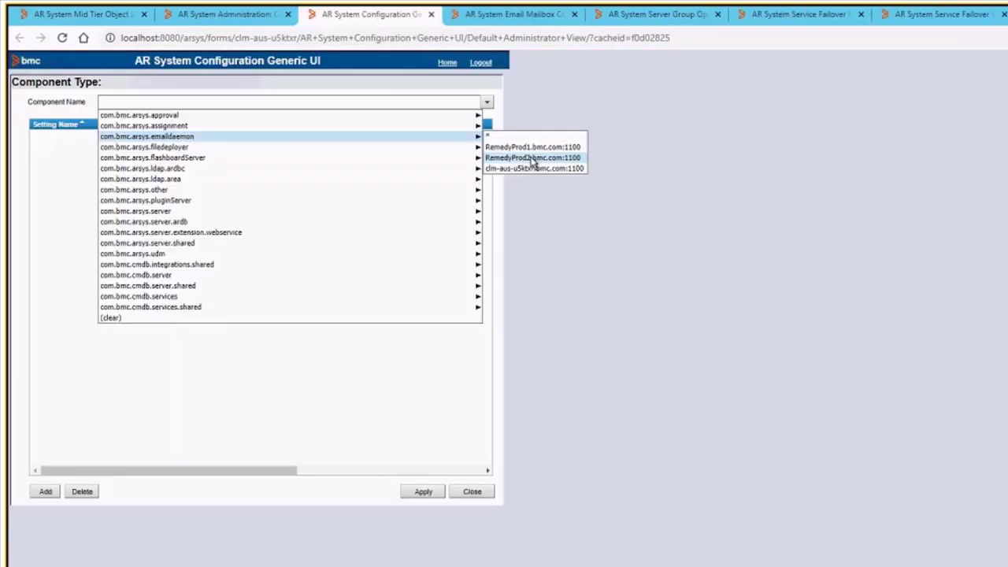
Step: Under System > Email in the Administration Console, load Email Server Configuration for RemedyProd2.bmc.com:1100
{"action": "left_click", "coordinate": [229, 15]}
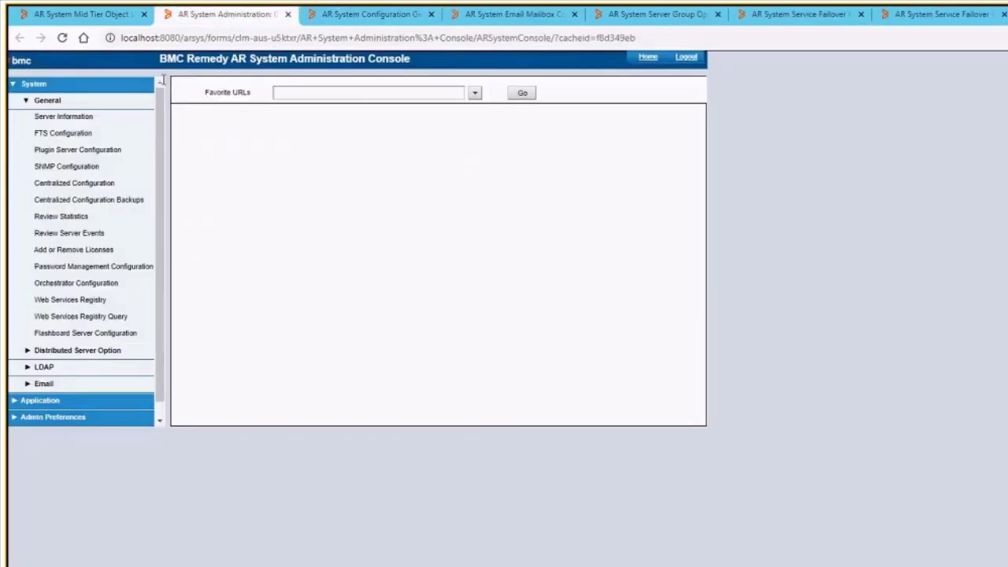
{"action": "left_click", "coordinate": [48, 101]}
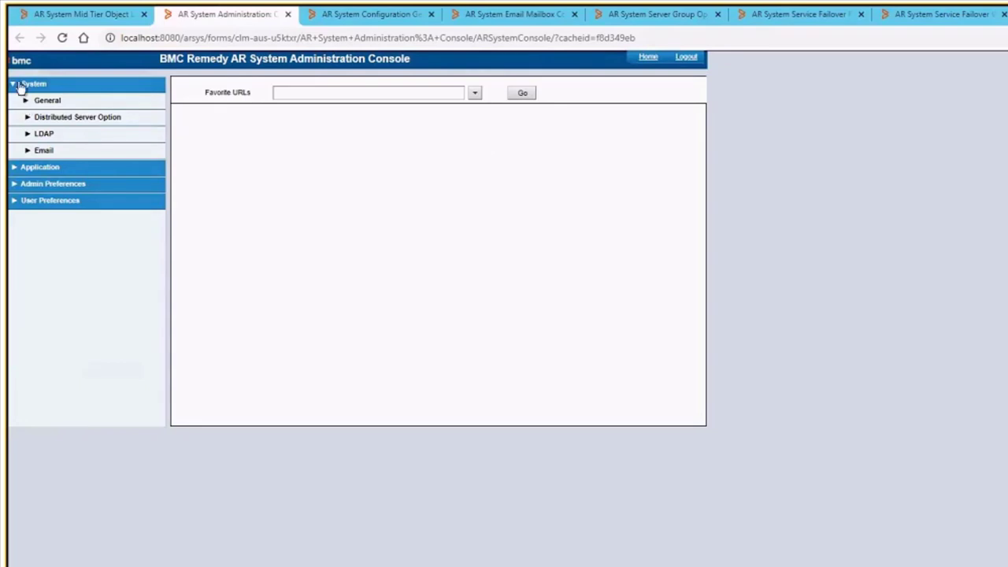
{"action": "left_click", "coordinate": [27, 150]}
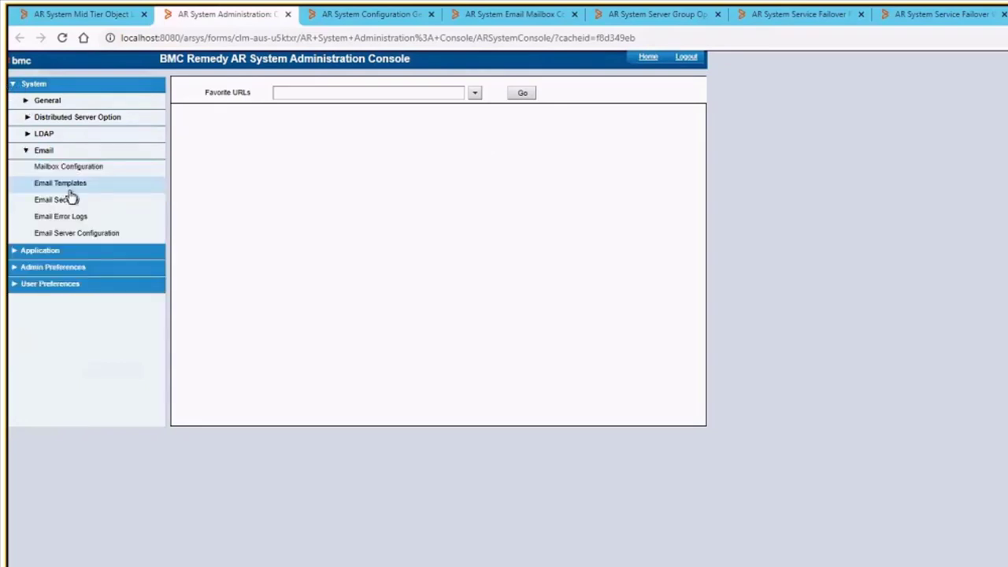
{"action": "left_click", "coordinate": [61, 234]}
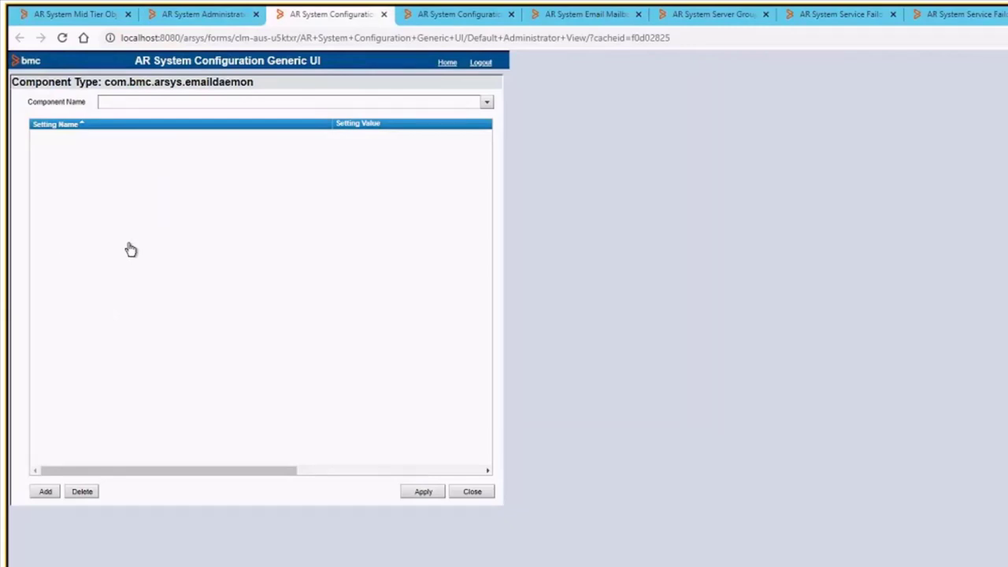
{"action": "left_click", "coordinate": [489, 107]}
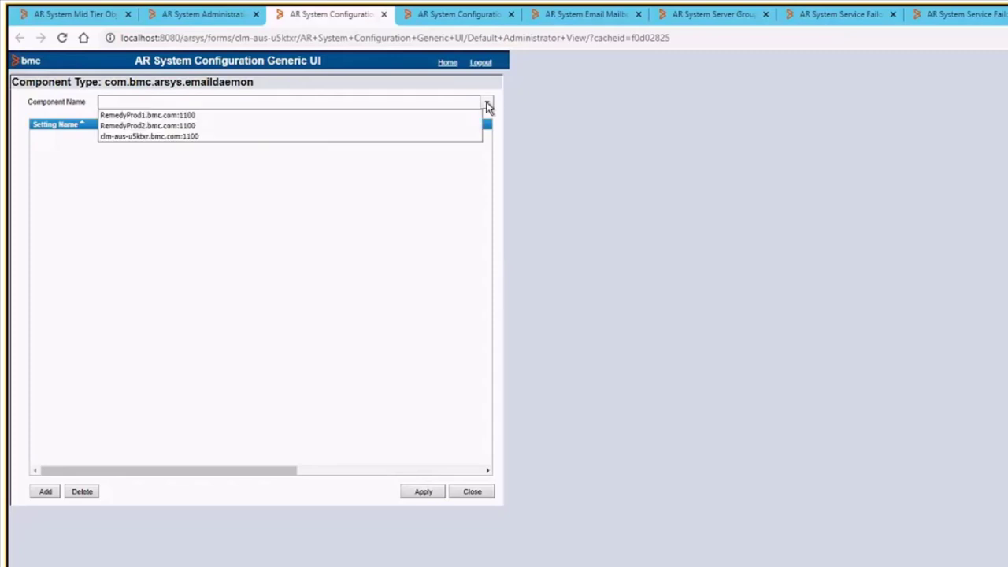
{"action": "left_click", "coordinate": [153, 127]}
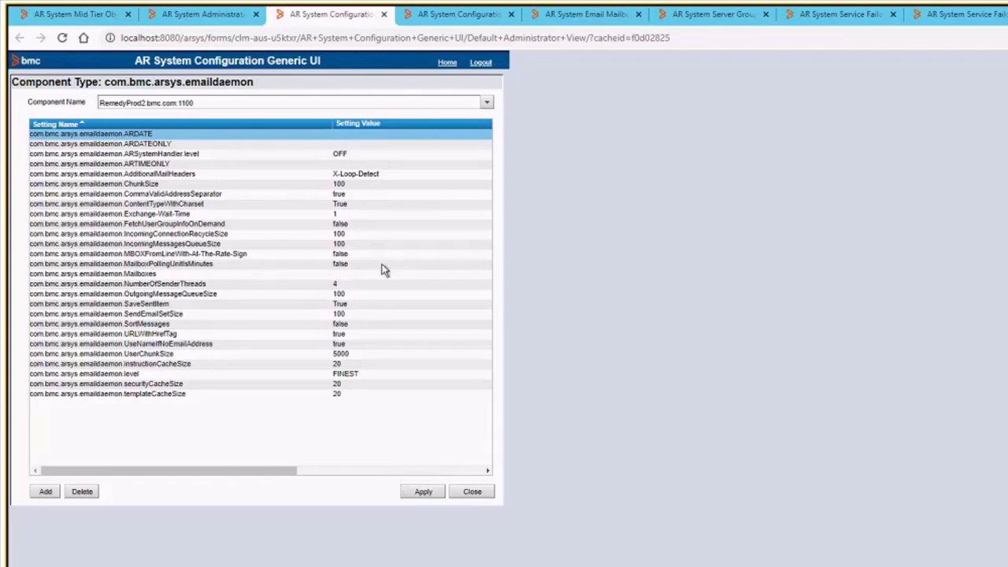
Step: Close the duplicate Configuration page and check the mailbox's Polling Interval of 15
{"action": "left_click", "coordinate": [384, 264]}
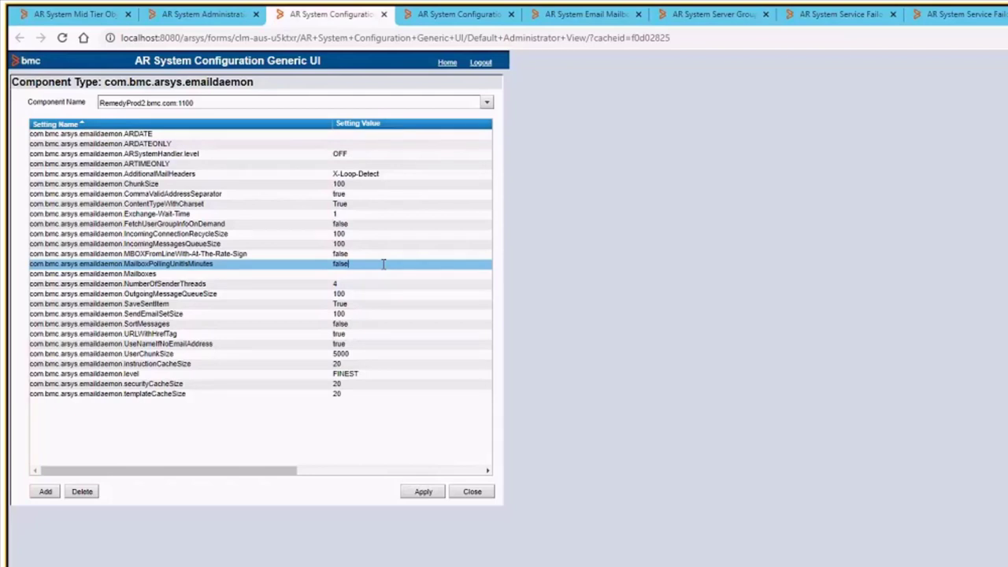
{"action": "left_click", "coordinate": [511, 14]}
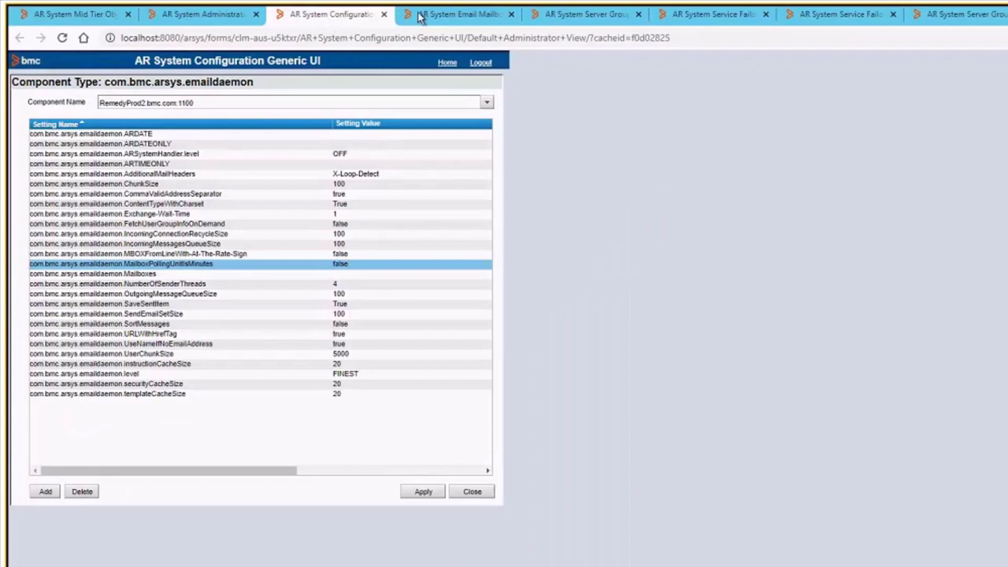
{"action": "left_click", "coordinate": [453, 16]}
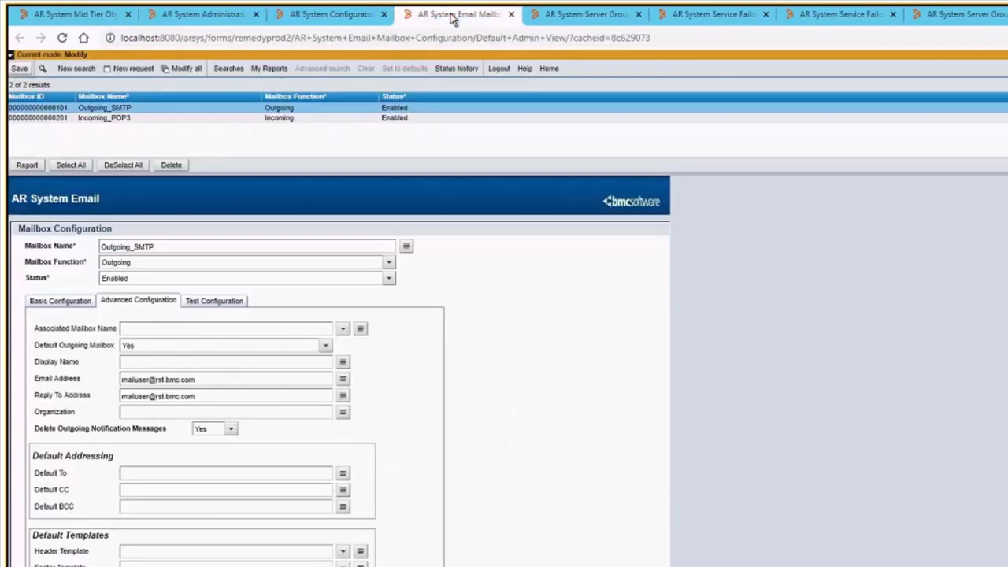
{"action": "left_click", "coordinate": [60, 304]}
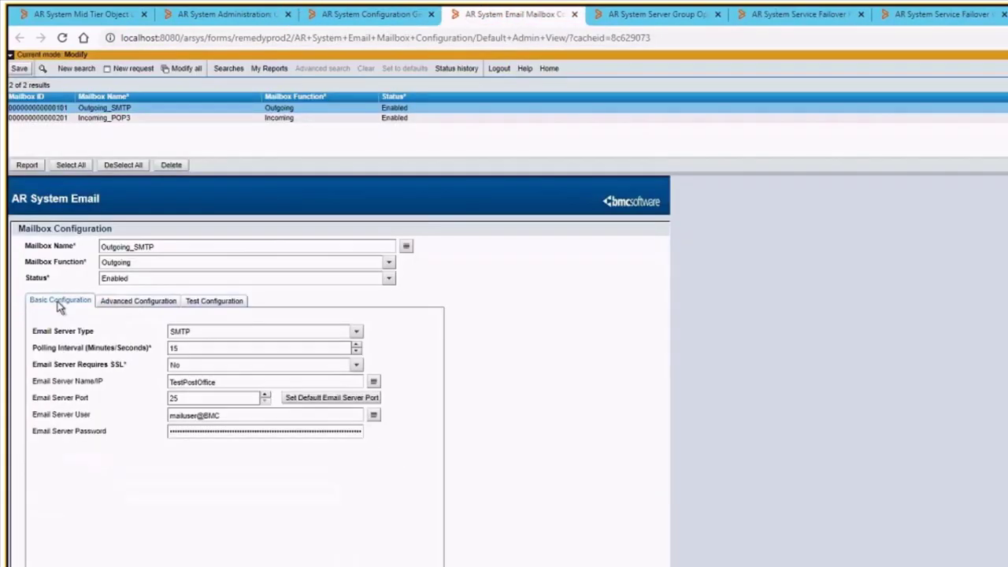
{"action": "double_click", "coordinate": [171, 348]}
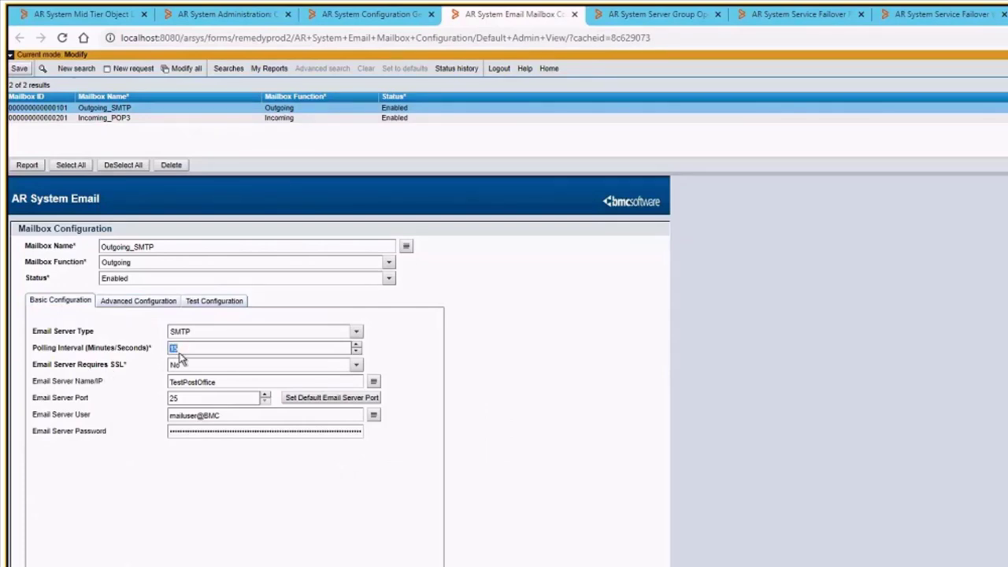
Step: Review the emaildaemon NumberOfSenderThreads, OutgoingMessageQueueSize and SendEmailSetSize (100) values
{"action": "left_click", "coordinate": [370, 15]}
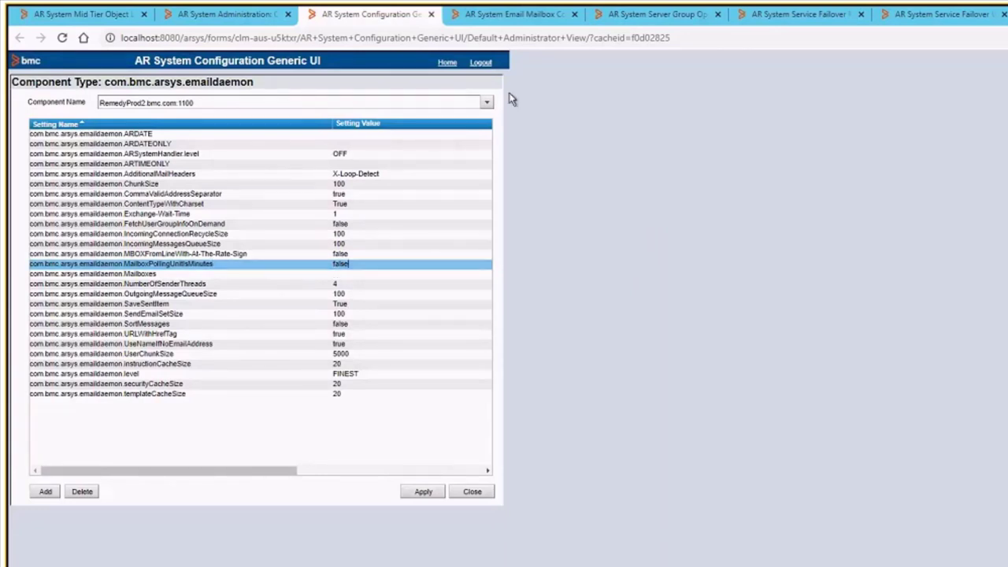
{"action": "left_click", "coordinate": [492, 15]}
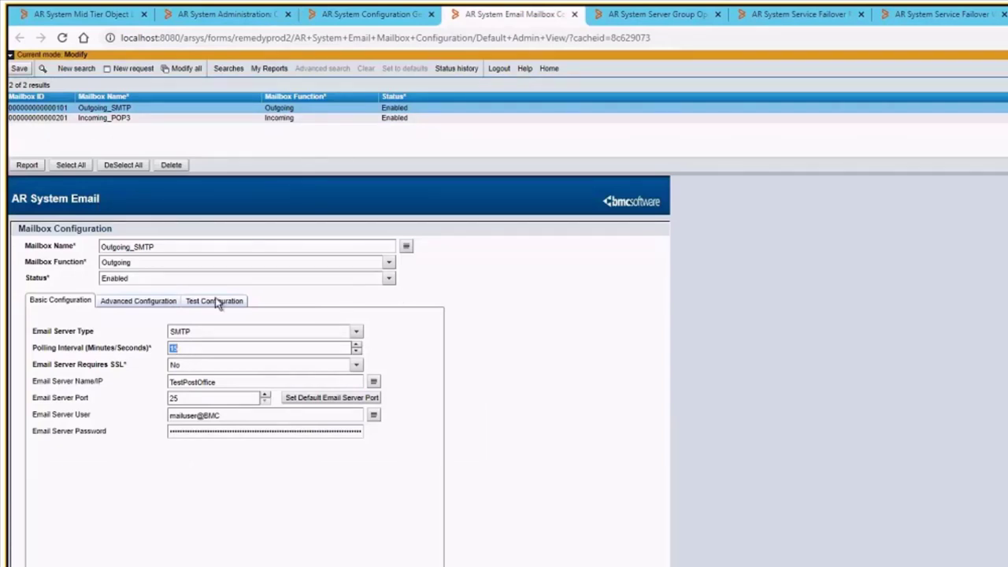
{"action": "left_click", "coordinate": [359, 16]}
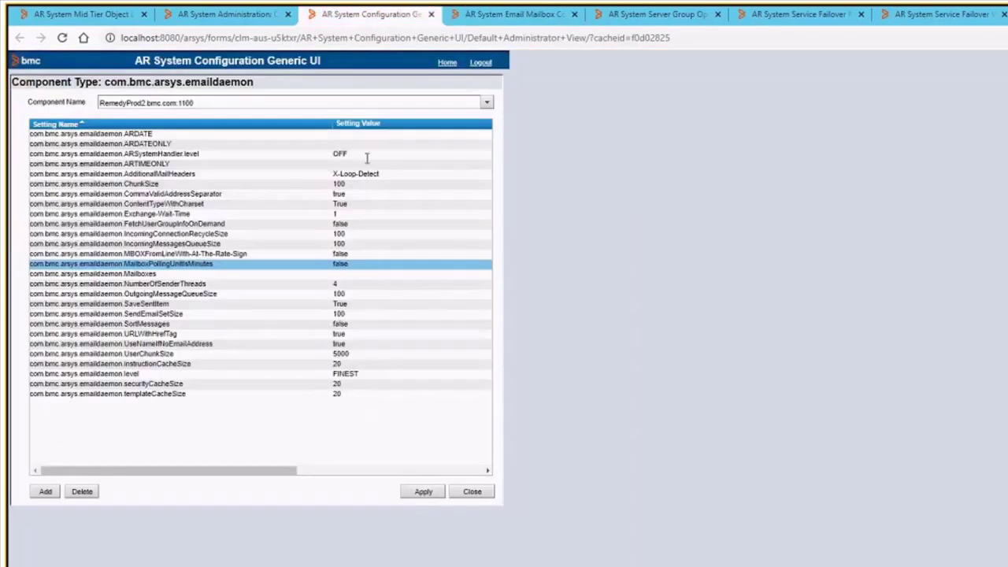
{"action": "left_click", "coordinate": [358, 283]}
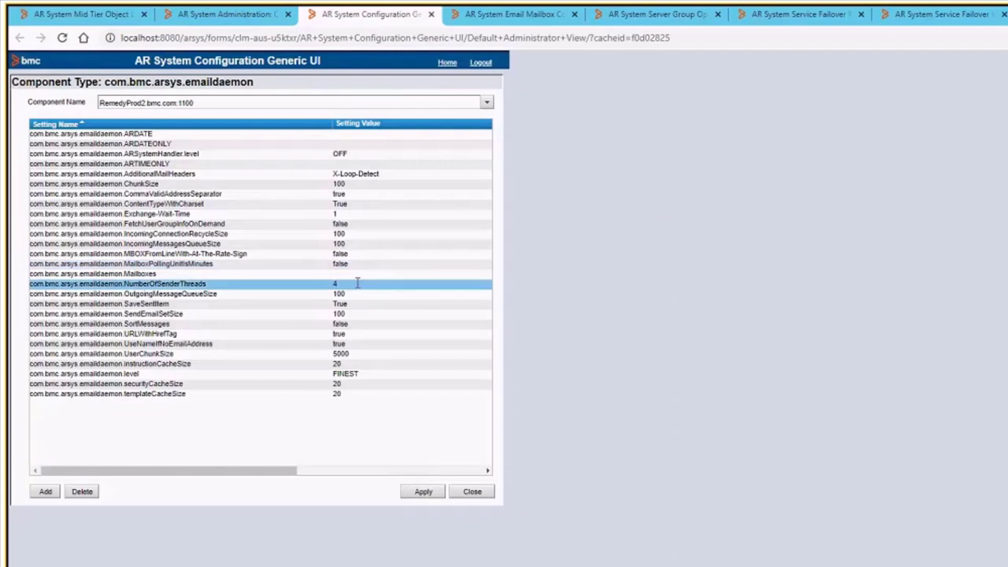
{"action": "left_click", "coordinate": [371, 294]}
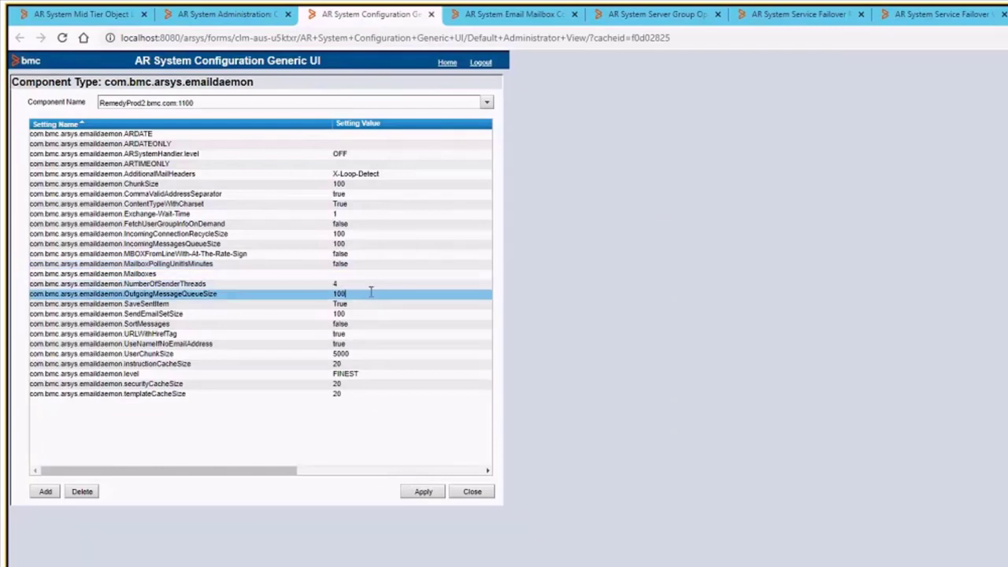
{"action": "left_click", "coordinate": [363, 313]}
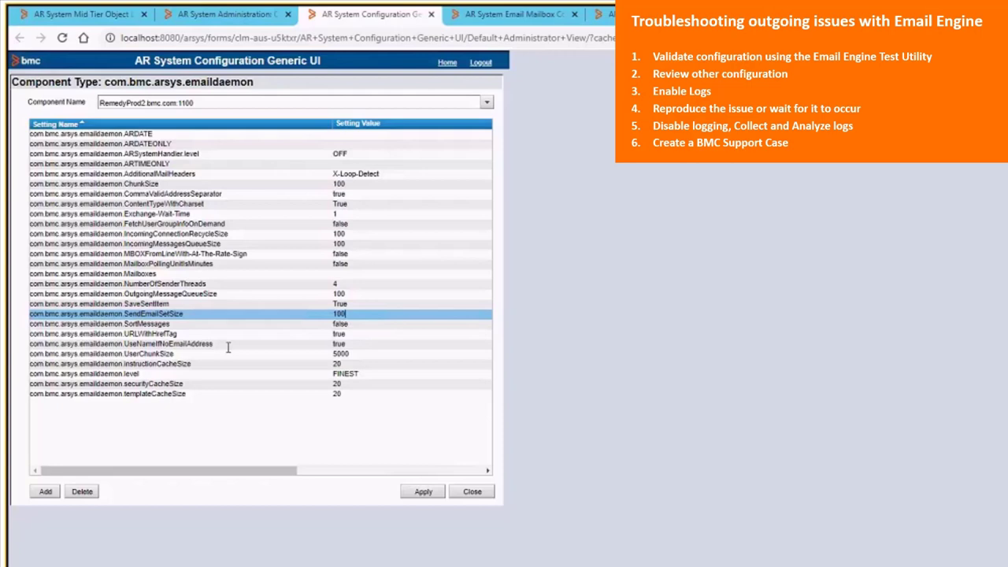
Step: Confirm the emaildaemon.level logging value is FINEST and apply it
{"action": "left_click", "coordinate": [98, 374]}
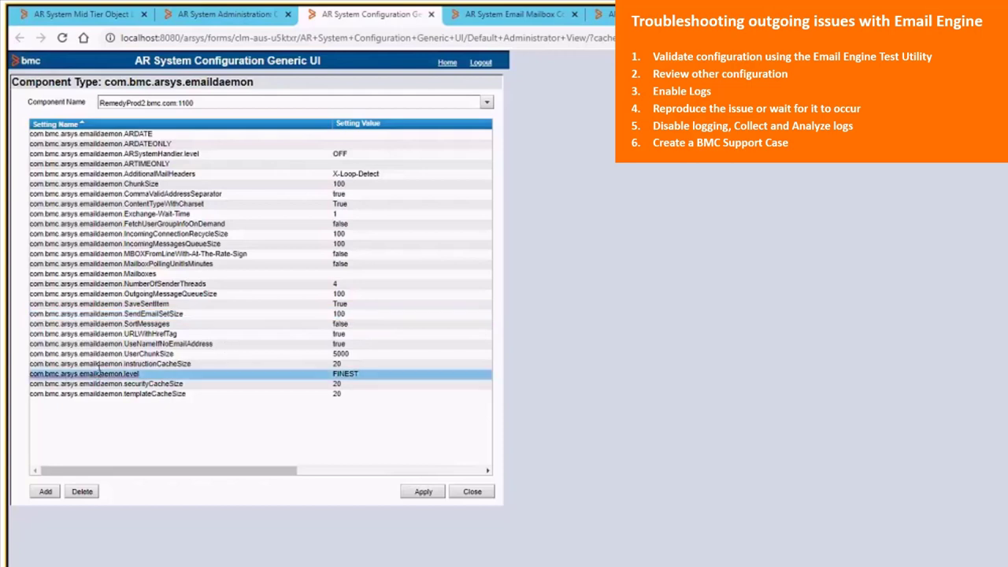
{"action": "double_click", "coordinate": [377, 374]}
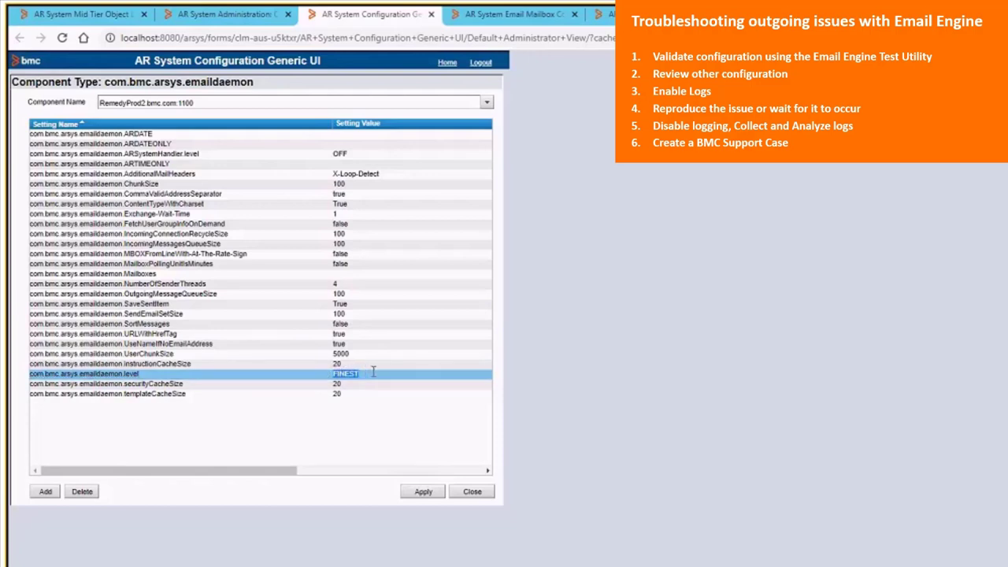
{"action": "left_click", "coordinate": [423, 491]}
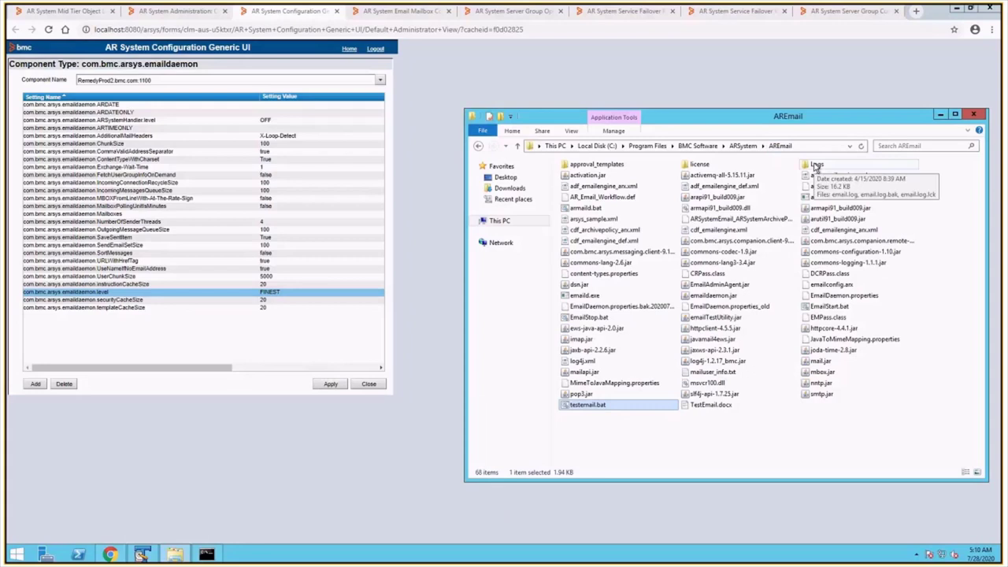
Step: Locate email.log.bak and email.log in the AREmail Logs folder, then view Outgoing_SMTP's Advanced Configuration
{"action": "double_click", "coordinate": [816, 164]}
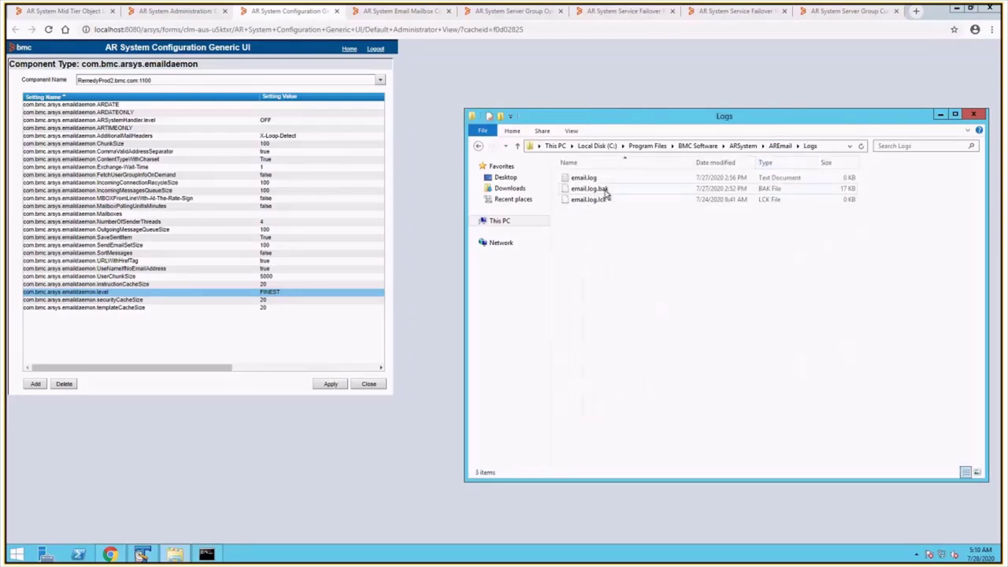
{"action": "left_click", "coordinate": [603, 190]}
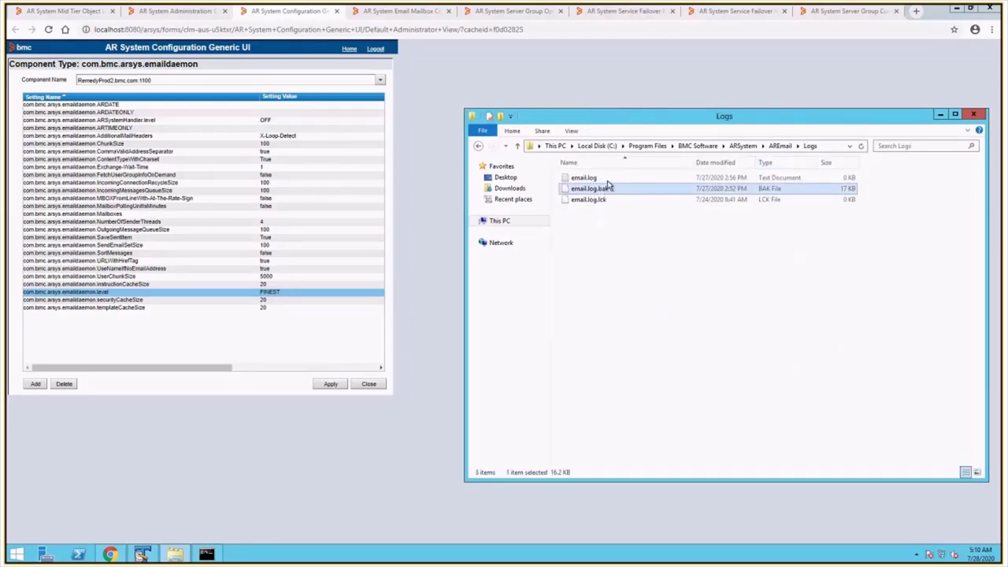
{"action": "left_click", "coordinate": [607, 179]}
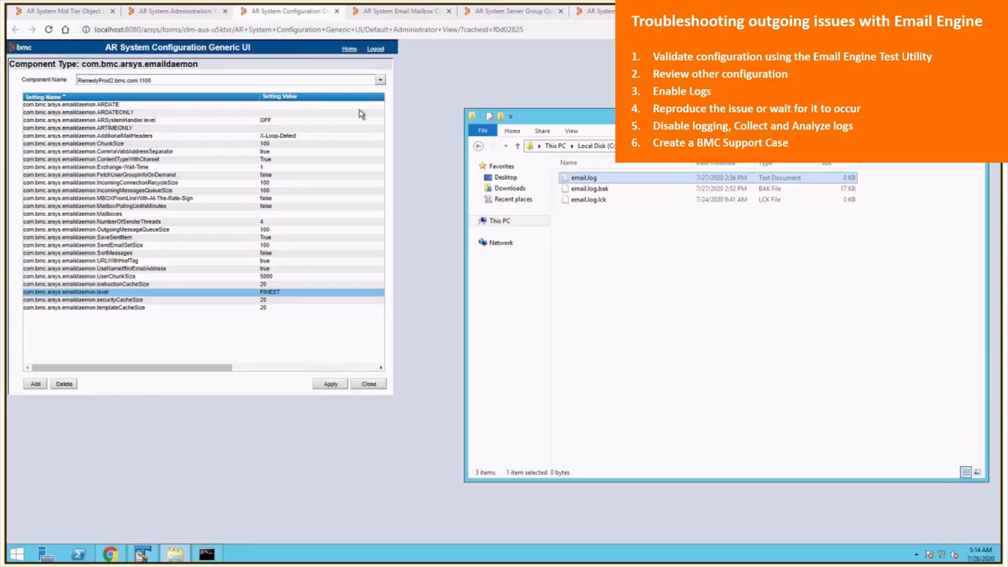
{"action": "left_click", "coordinate": [402, 11]}
{"action": "left_click", "coordinate": [100, 236]}
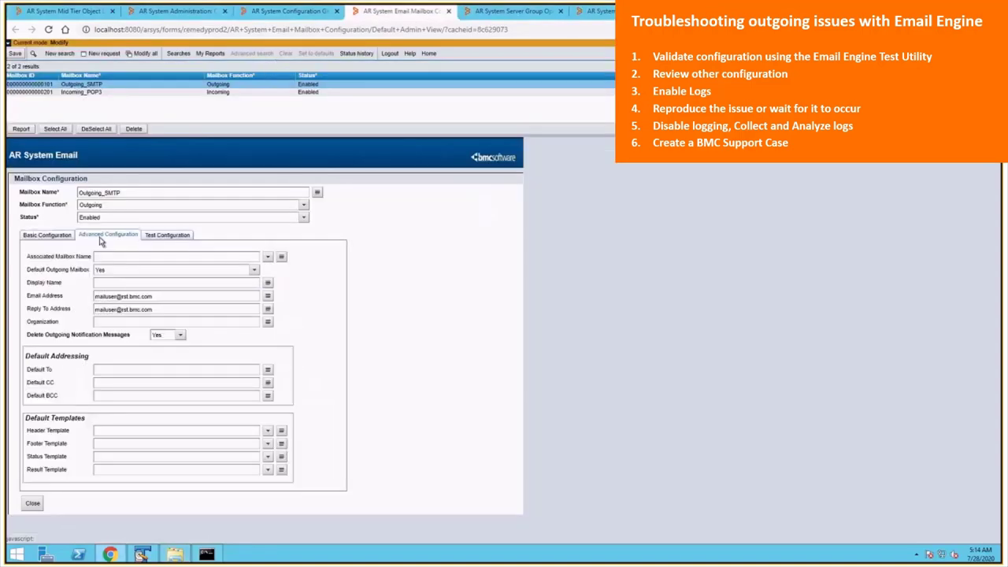